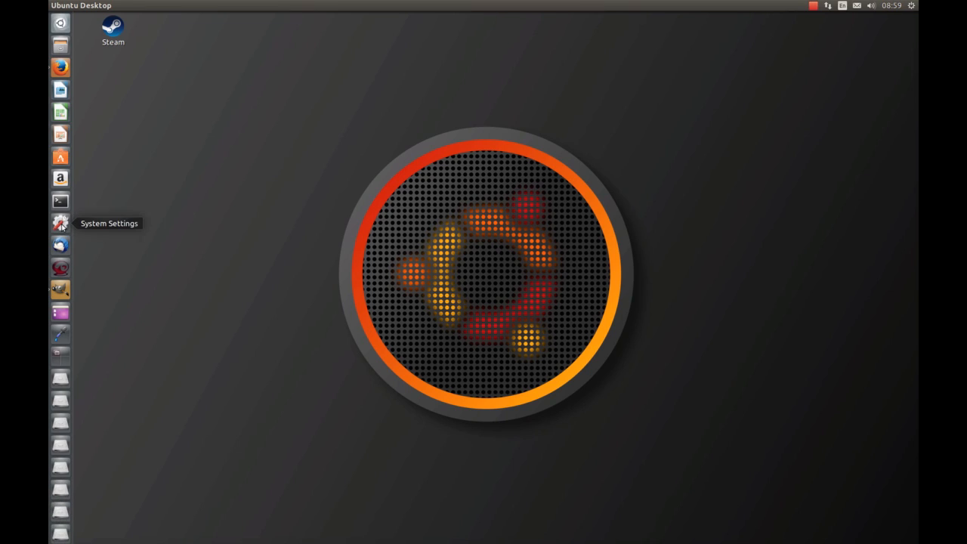
Step: Open the Appearance section of System Settings and show its Behaviour options, including Enable workspaces
{"action": "left_click", "coordinate": [61, 224]}
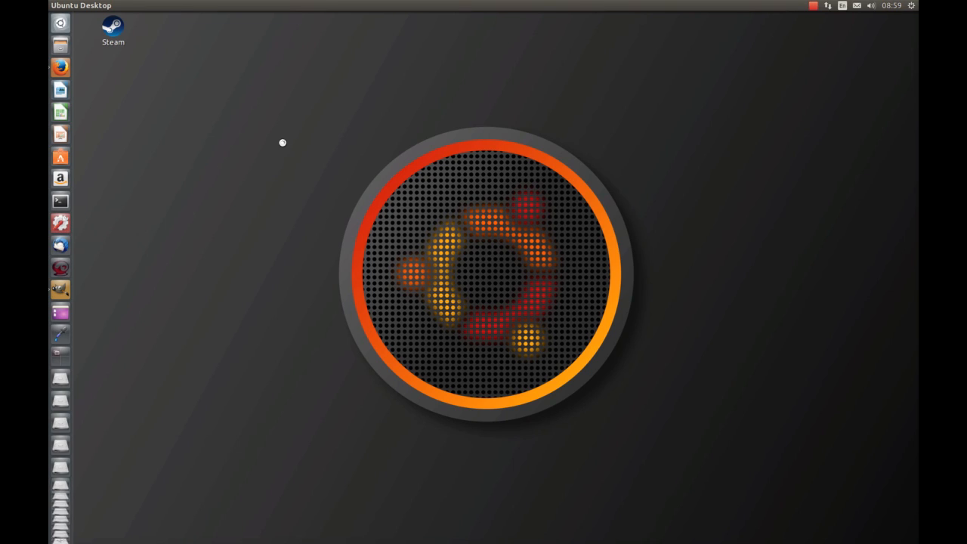
{"action": "left_click", "coordinate": [333, 201]}
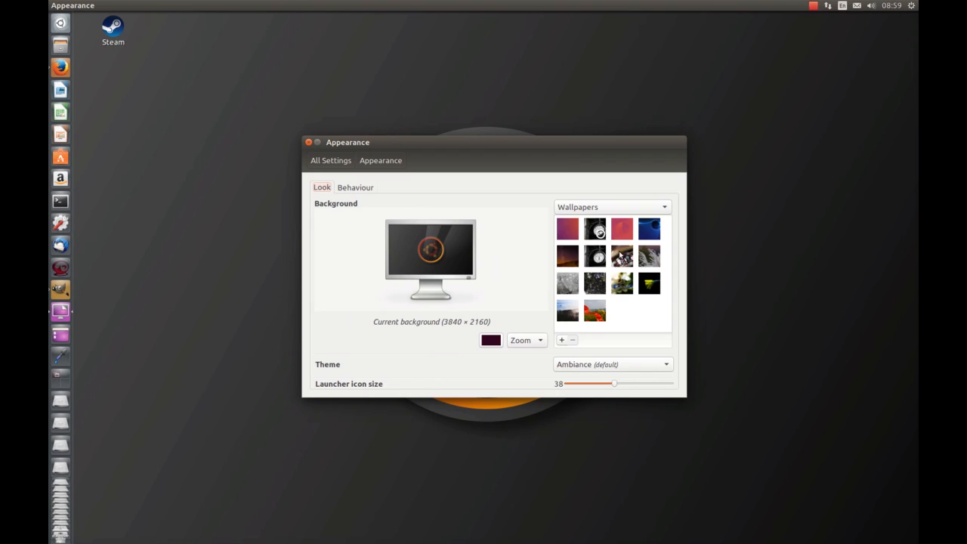
{"action": "left_click", "coordinate": [368, 190]}
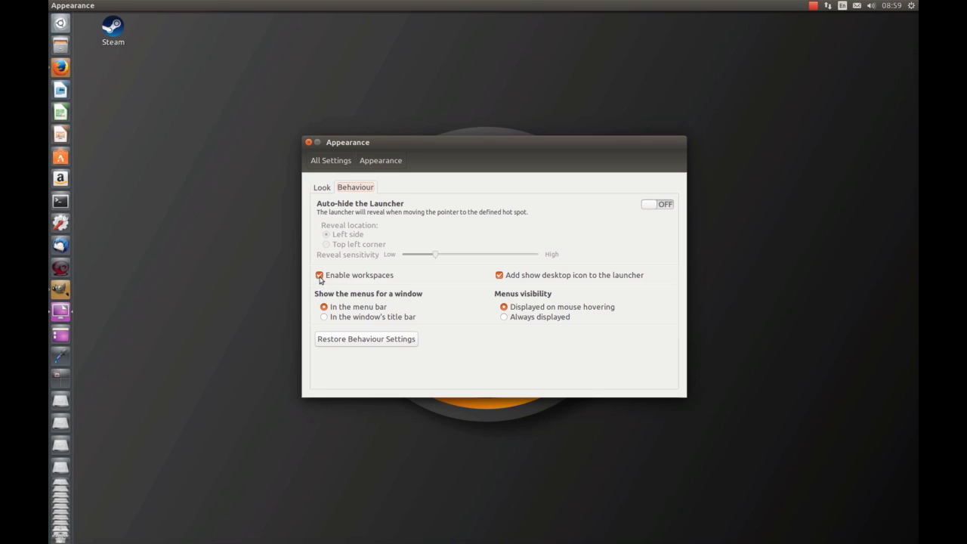
Step: Display the overview of all four workspaces, return to the current one, and dismiss the Appearance window
{"action": "left_click", "coordinate": [60, 378]}
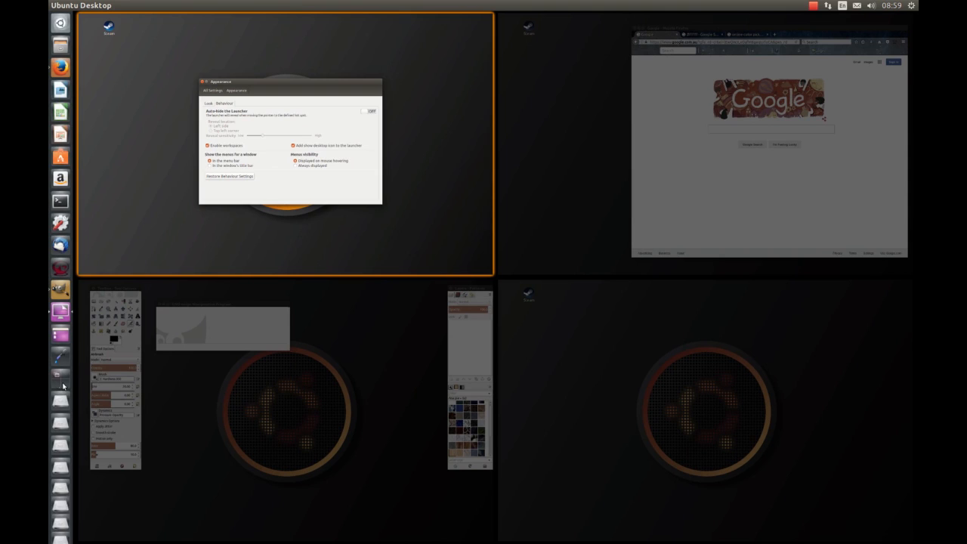
{"action": "left_click", "coordinate": [63, 383]}
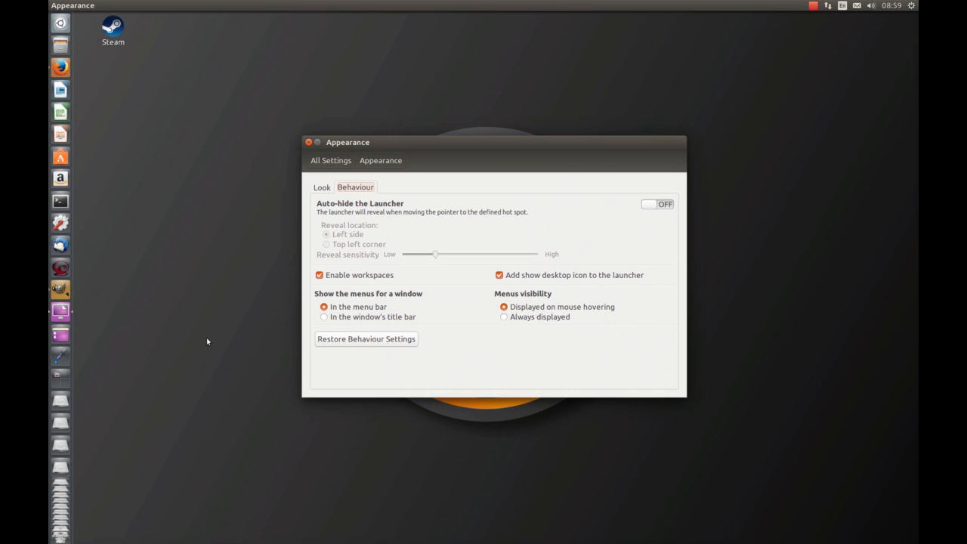
{"action": "left_click", "coordinate": [66, 335]}
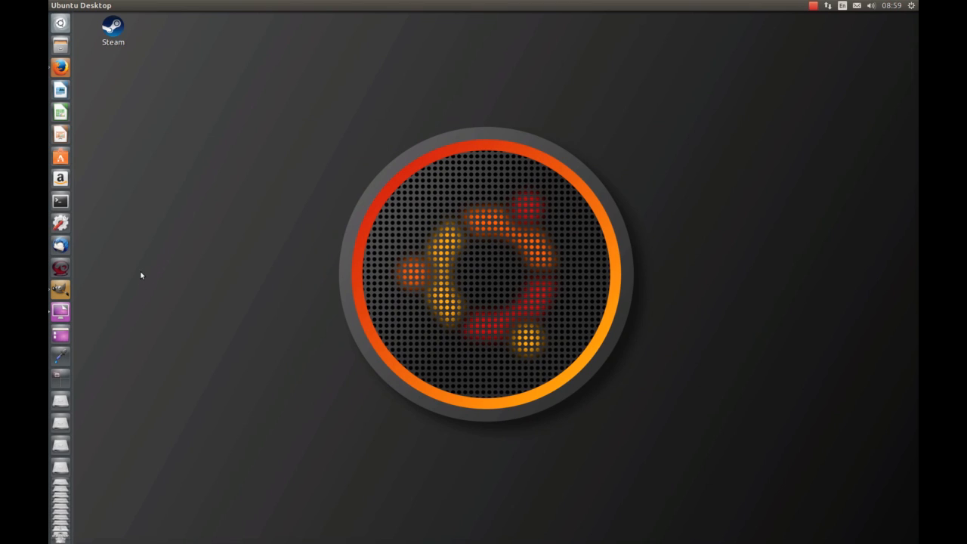
Step: View the full list of categories in System Settings and close the window
{"action": "left_click", "coordinate": [60, 222]}
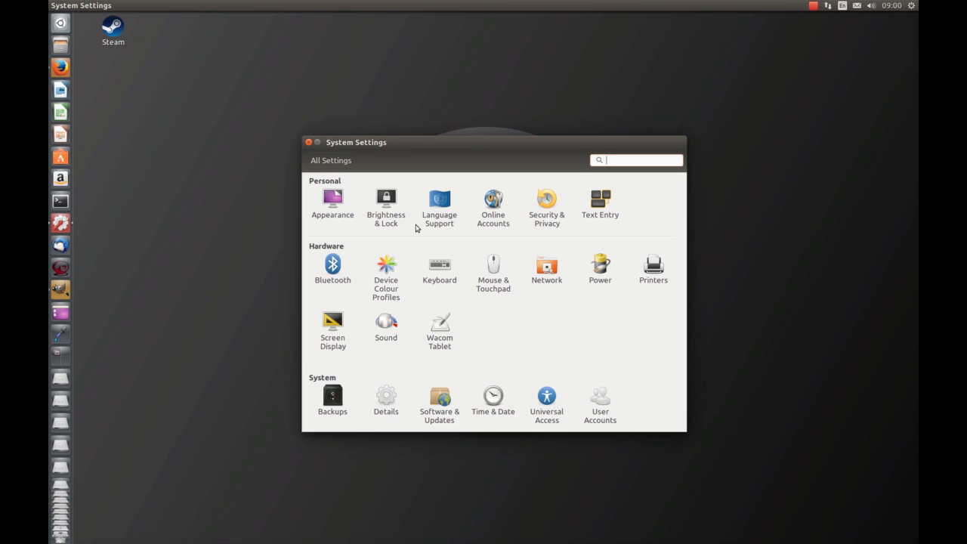
{"action": "left_click", "coordinate": [309, 142]}
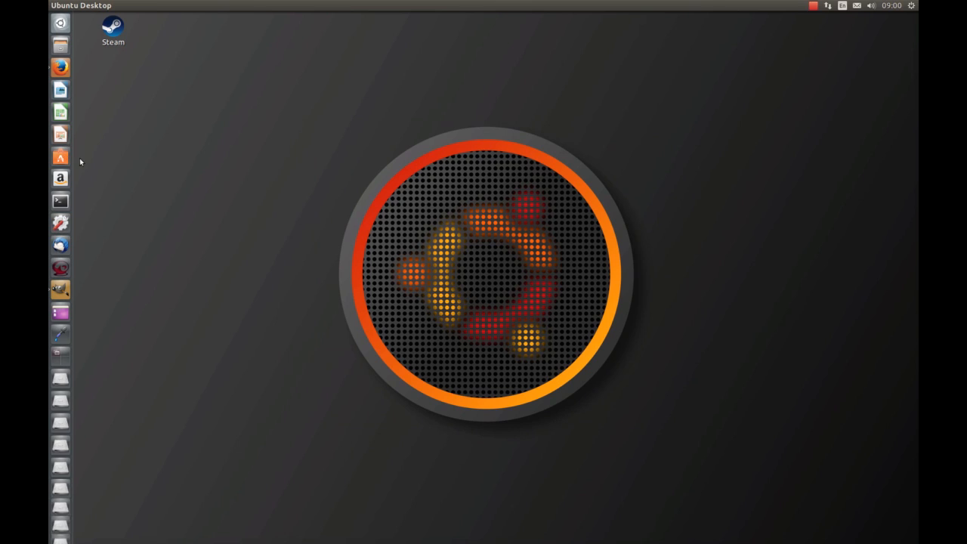
Step: Open Ubuntu Software and search its catalogue for "unity"
{"action": "left_click", "coordinate": [61, 156]}
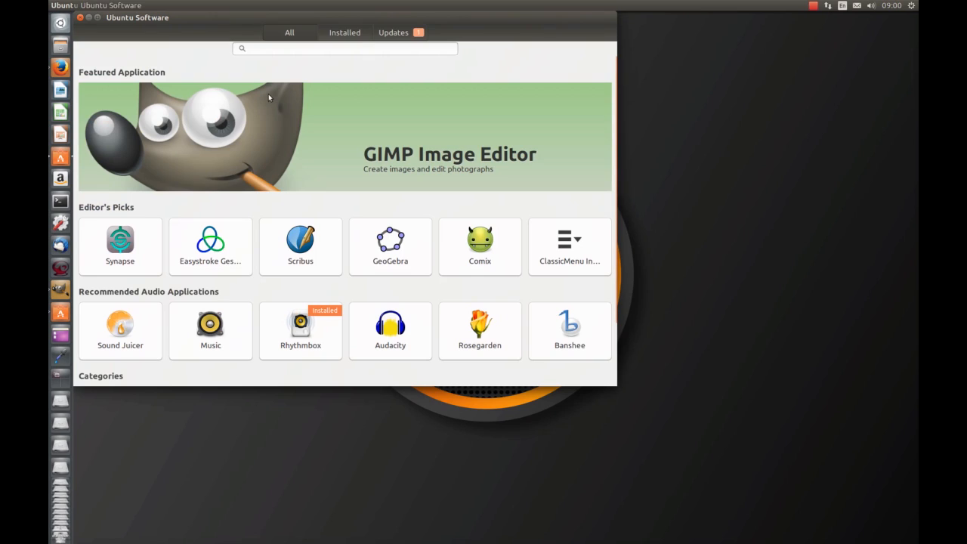
{"action": "left_click", "coordinate": [292, 49]}
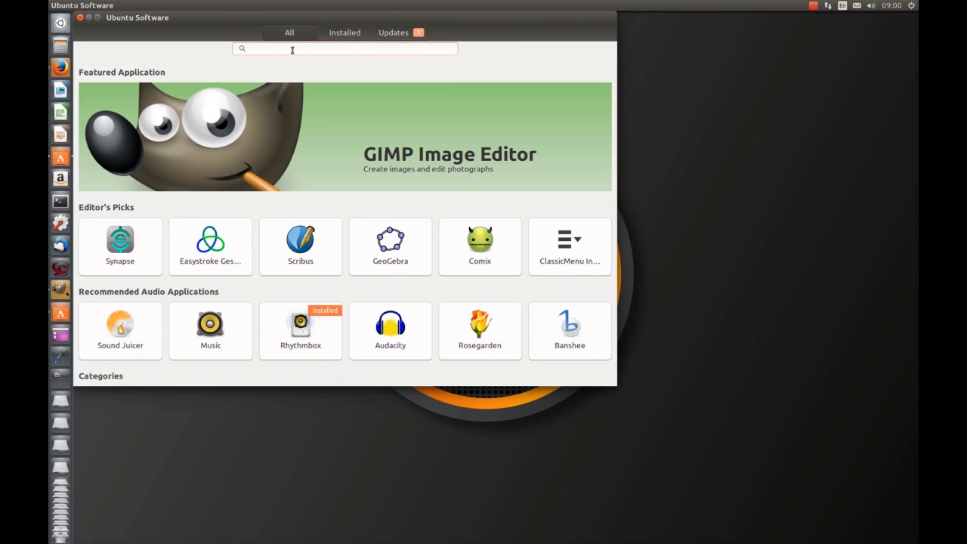
{"action": "type", "text": "u"}
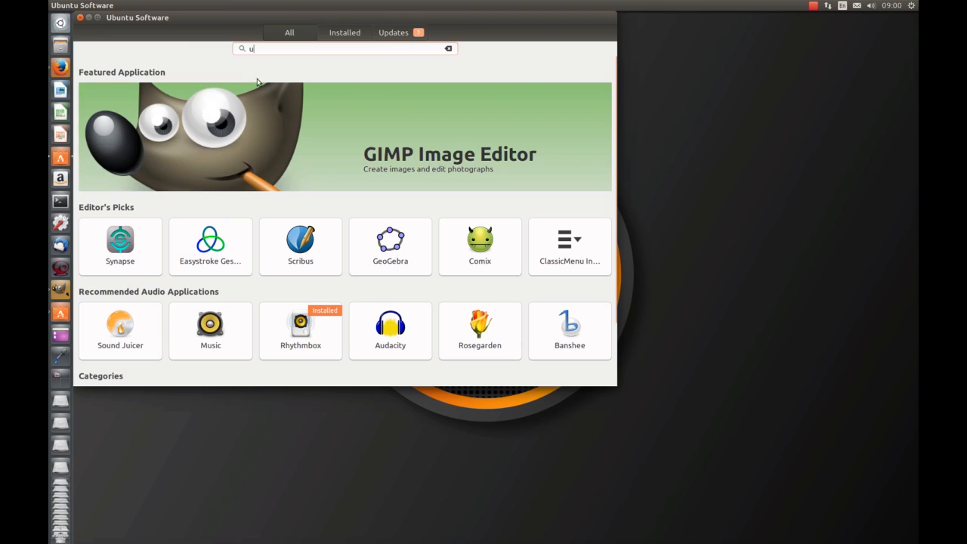
{"action": "type", "text": "nity"}
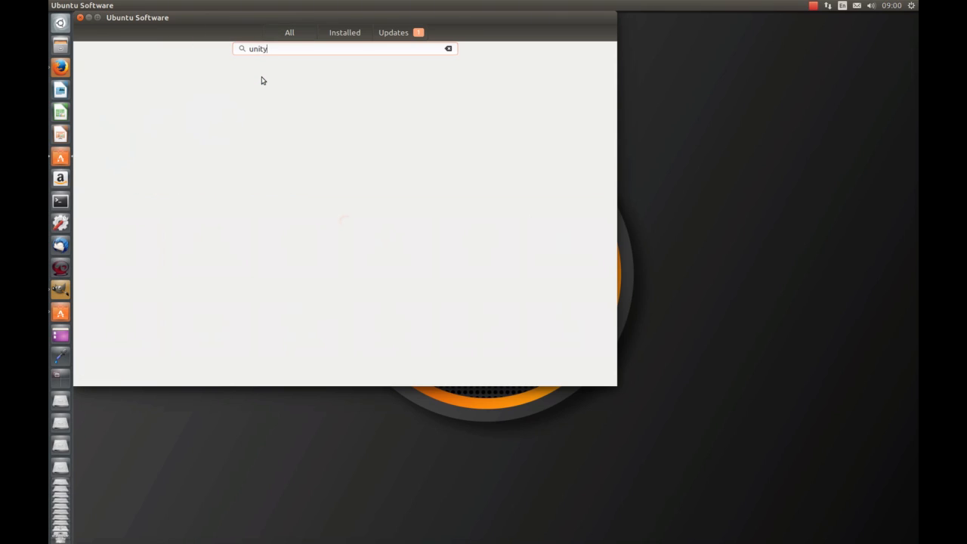
{"action": "type", "text": " twea"}
{"action": "key", "text": "BackSpace"}
{"action": "key", "text": "BackSpace"}
{"action": "key", "text": "BackSpace"}
{"action": "key", "text": "BackSpace"}
{"action": "key", "text": "BackSpace"}
Step: Launch Unity Tweak Tool and close Ubuntu Software, placing the tweak tool's window near the desktop's upper-left area
{"action": "left_click", "coordinate": [60, 23]}
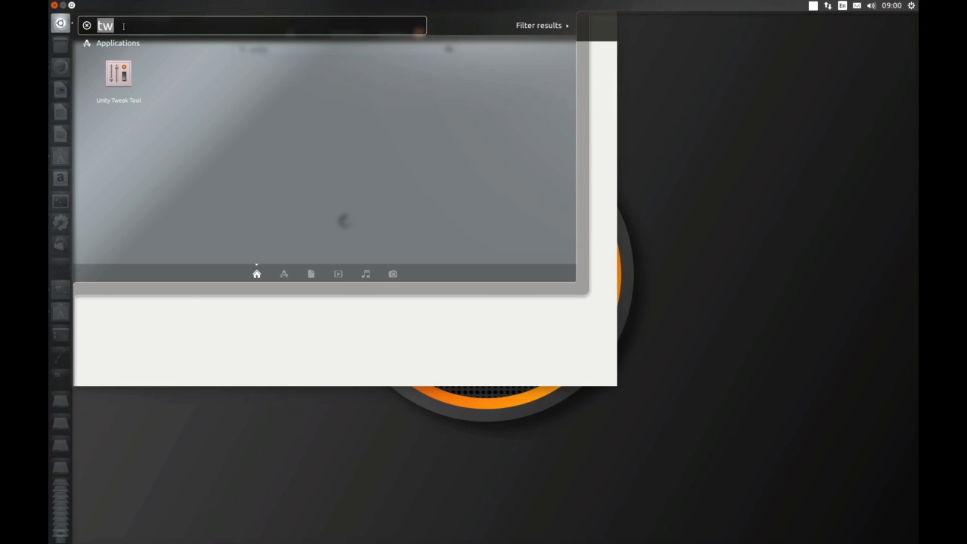
{"action": "left_click", "coordinate": [126, 81]}
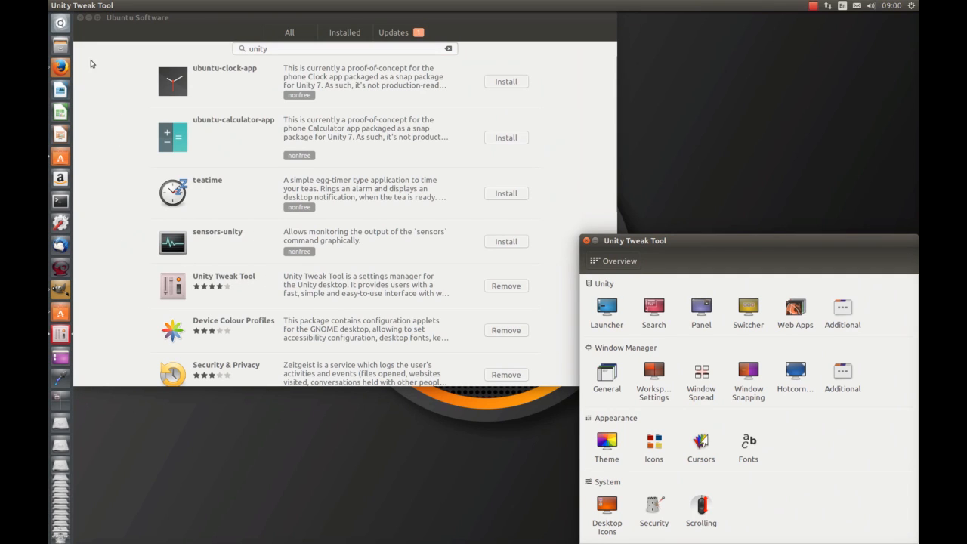
{"action": "left_click", "coordinate": [79, 17]}
{"action": "left_click_drag", "start_coordinate": [771, 241], "coordinate": [282, 88]}
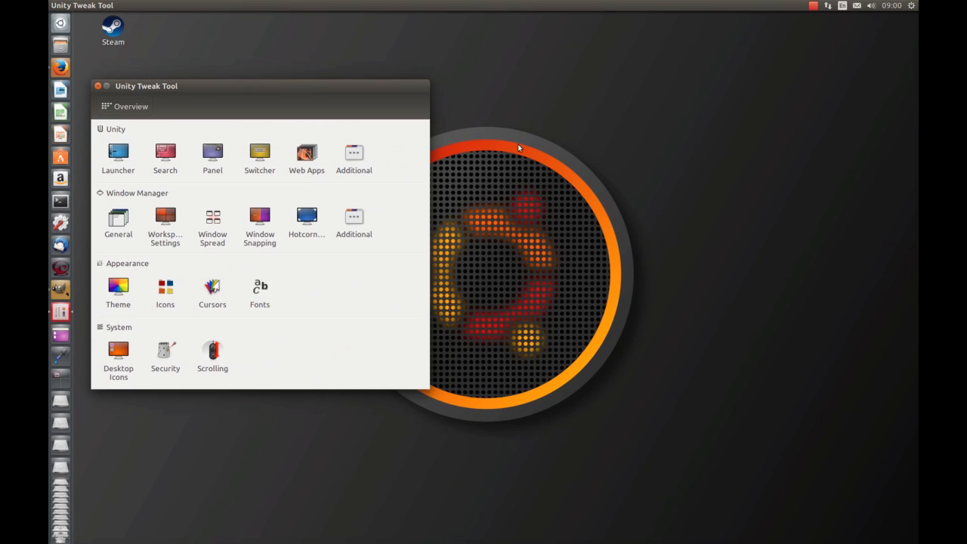
Step: Review the Unity settings for Launcher, Search, Panel and Additional in Unity Tweak Tool, and return to the overview
{"action": "left_click", "coordinate": [126, 163]}
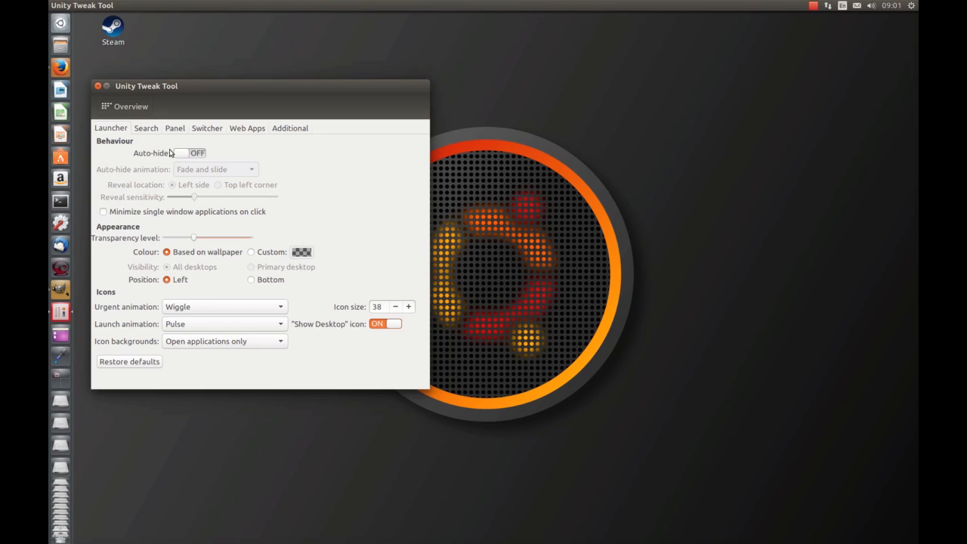
{"action": "left_click", "coordinate": [148, 129]}
{"action": "left_click", "coordinate": [173, 130]}
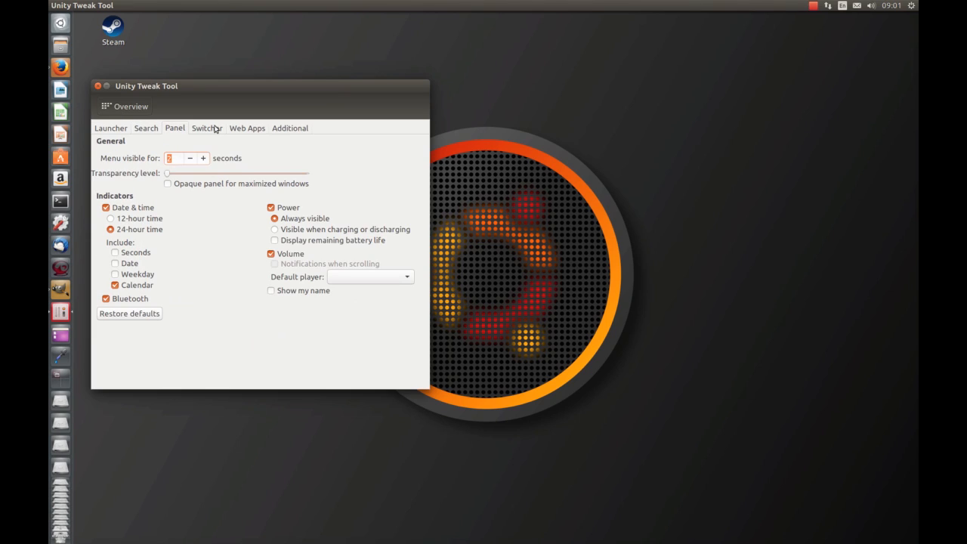
{"action": "left_click", "coordinate": [278, 133]}
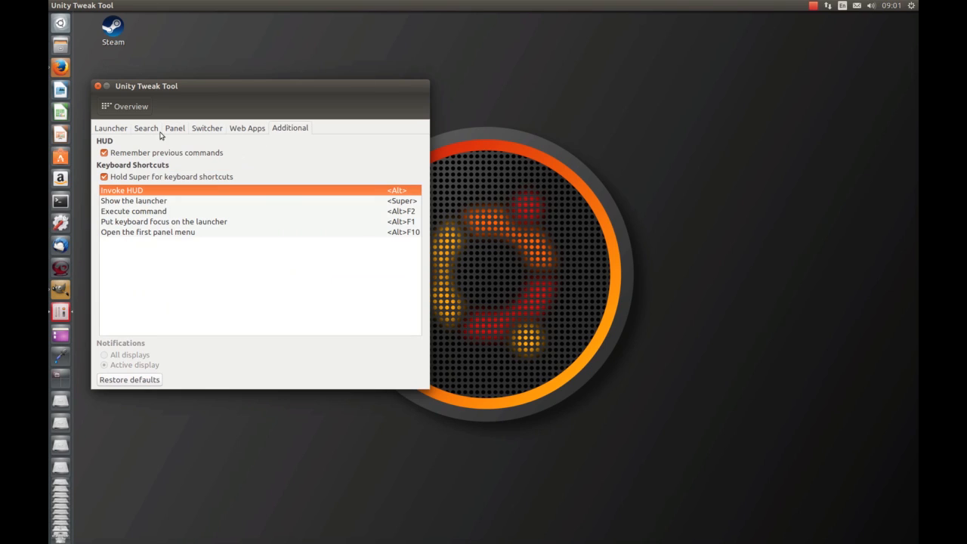
{"action": "left_click", "coordinate": [127, 110]}
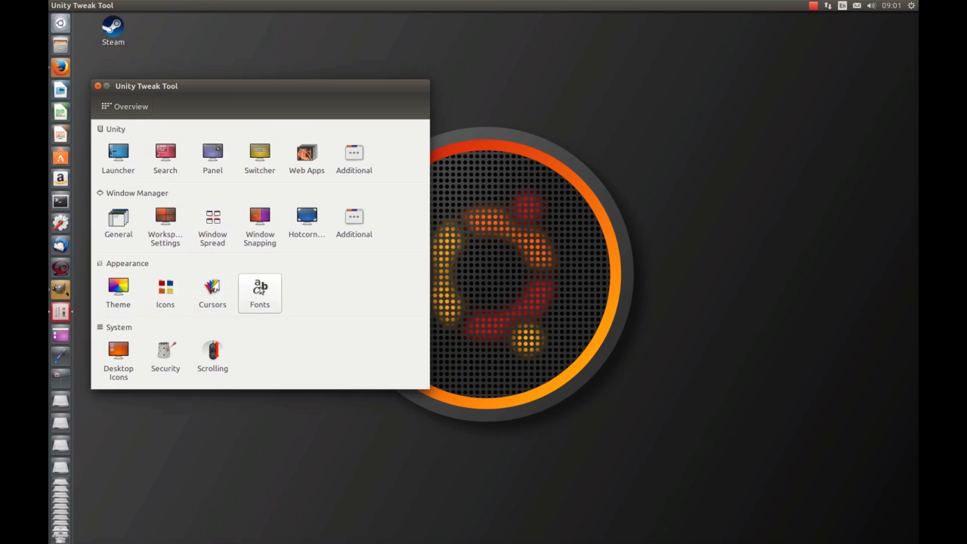
Step: Review the Fonts appearance settings, return to the overview, and close Unity Tweak Tool
{"action": "left_click", "coordinate": [259, 289]}
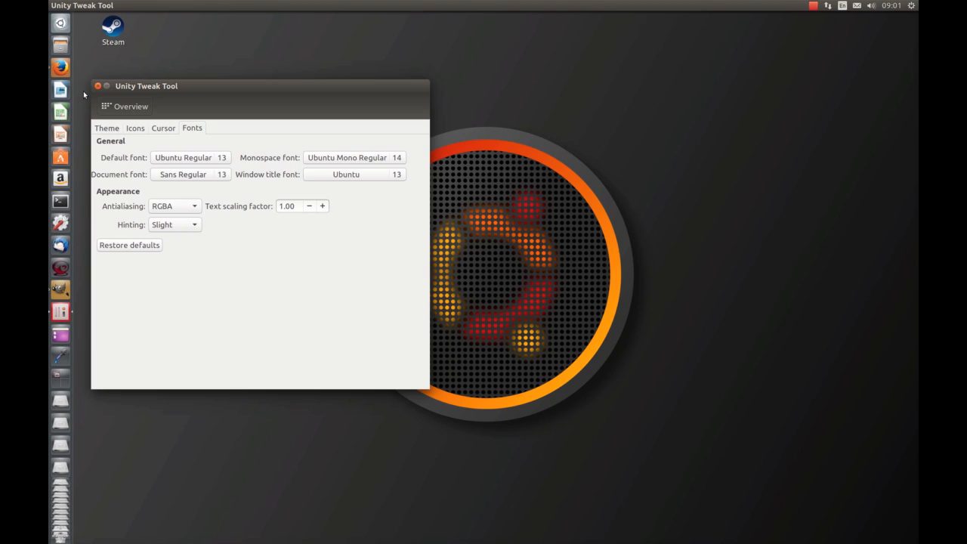
{"action": "left_click", "coordinate": [125, 106]}
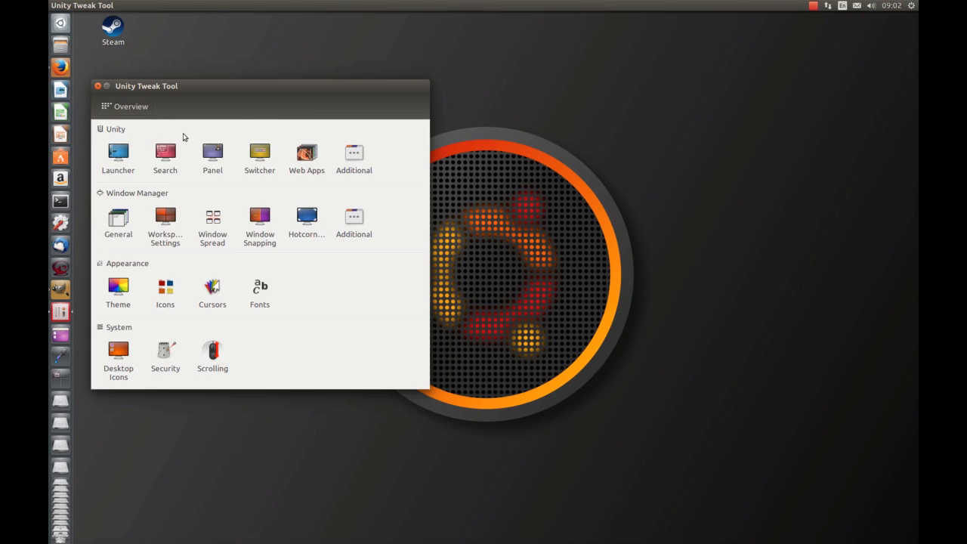
{"action": "left_click", "coordinate": [98, 87]}
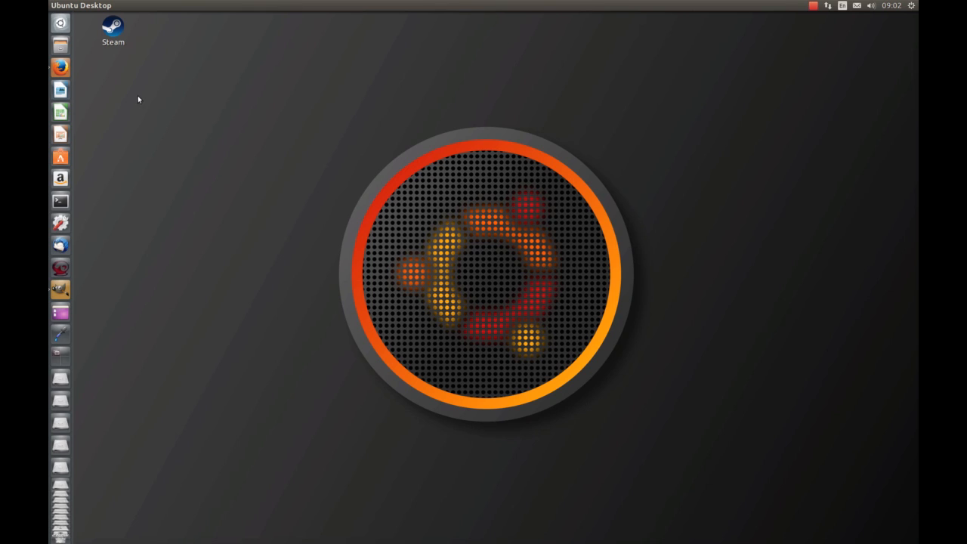
Step: Switch to Firefox and search Google for "conky"
{"action": "left_click", "coordinate": [61, 70]}
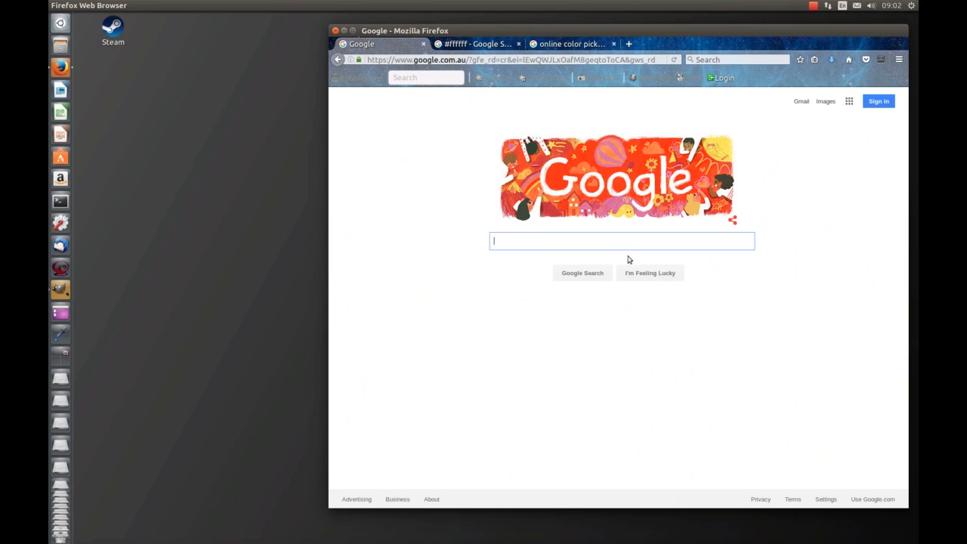
{"action": "type", "text": "c"}
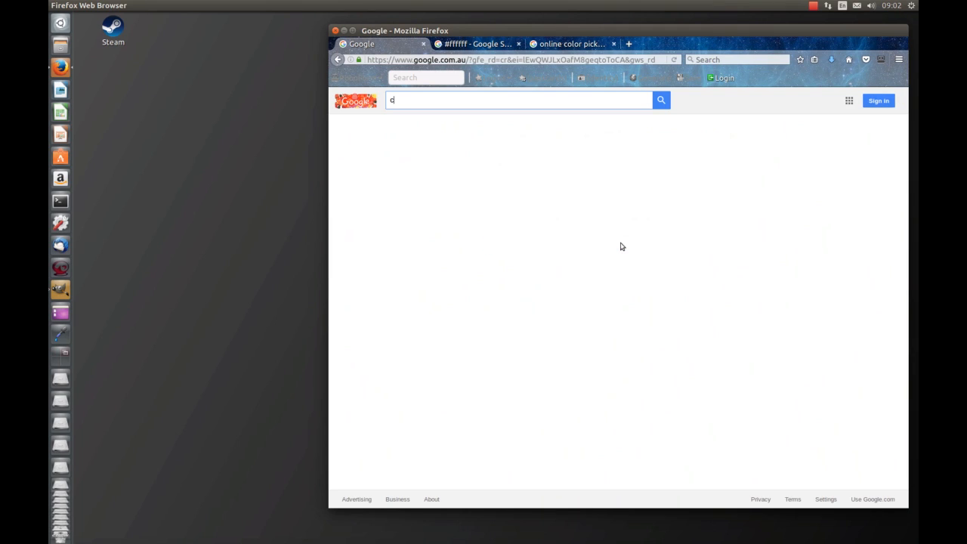
{"action": "type", "text": "onky"}
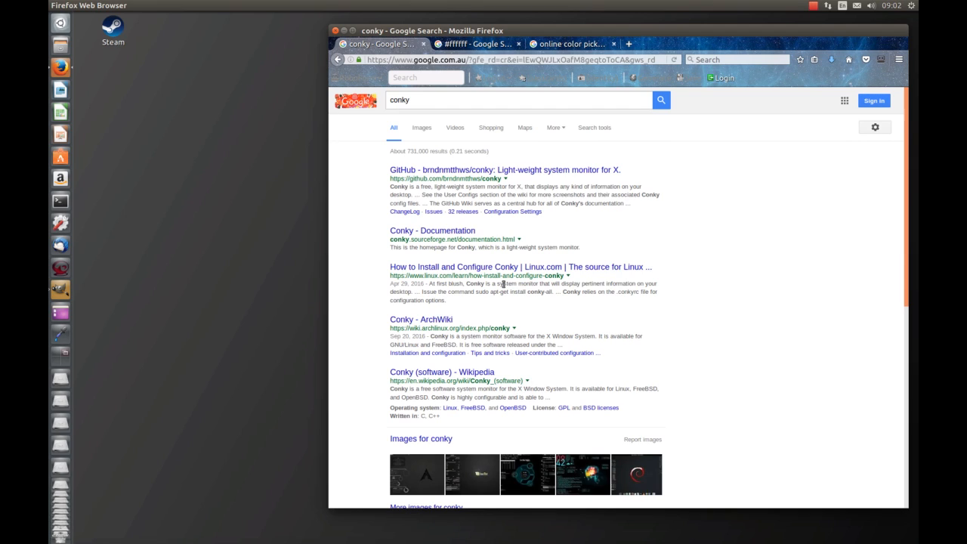
Step: Refine the Google search to "conky manager" and open the TeeJee Tech: Conky Manager result
{"action": "left_click", "coordinate": [427, 101]}
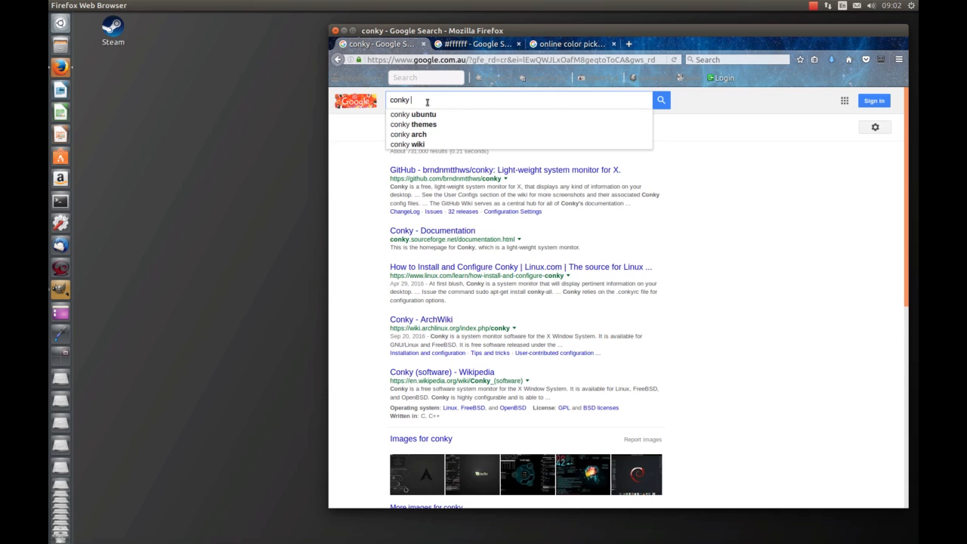
{"action": "key", "text": "BackSpace"}
{"action": "type", "text": "manager"}
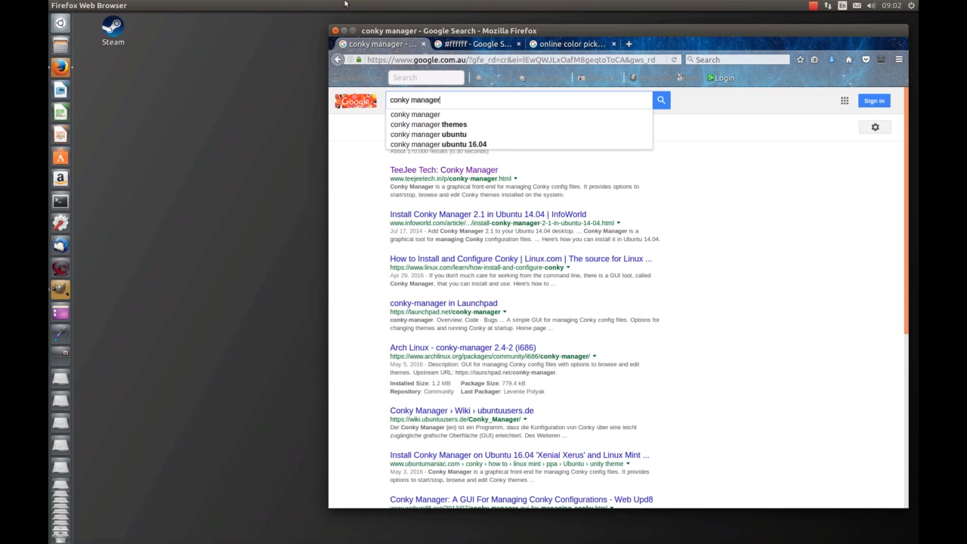
{"action": "key", "text": "Return"}
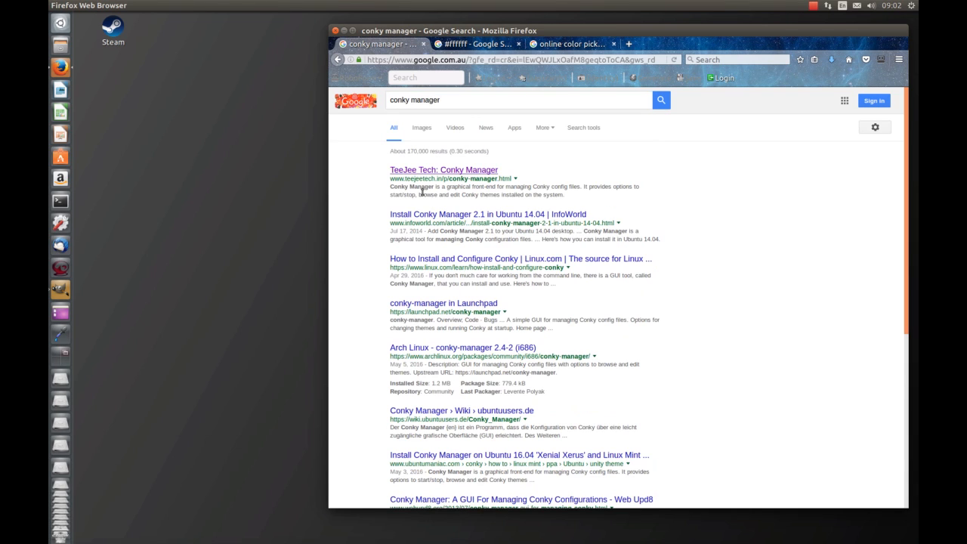
{"action": "left_click", "coordinate": [433, 173]}
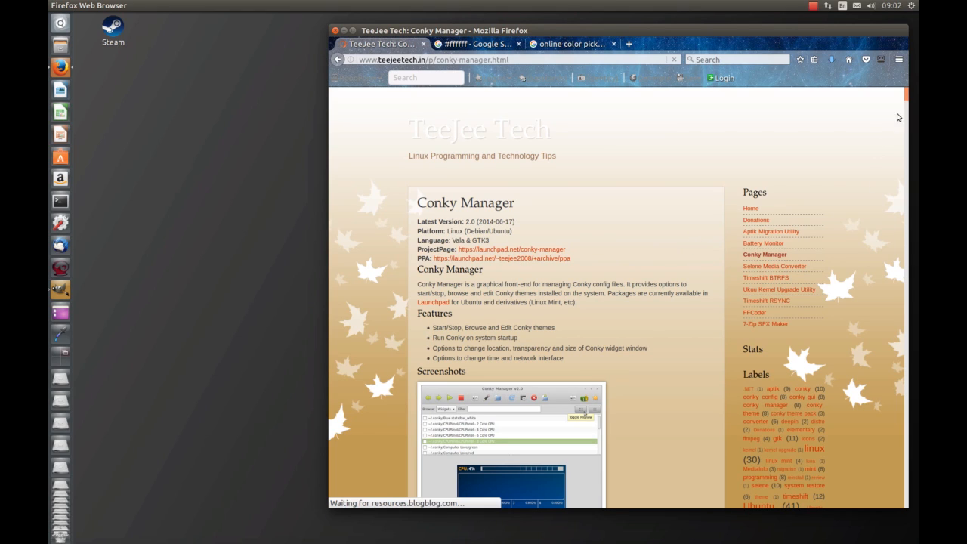
Step: Find the Installation section of the Conky Manager page and highlight the PPA repository and update commands
{"action": "scroll", "coordinate": [905, 97], "scroll_direction": "down", "scroll_amount": 4}
{"action": "scroll", "coordinate": [587, 264], "scroll_direction": "down", "scroll_amount": 10}
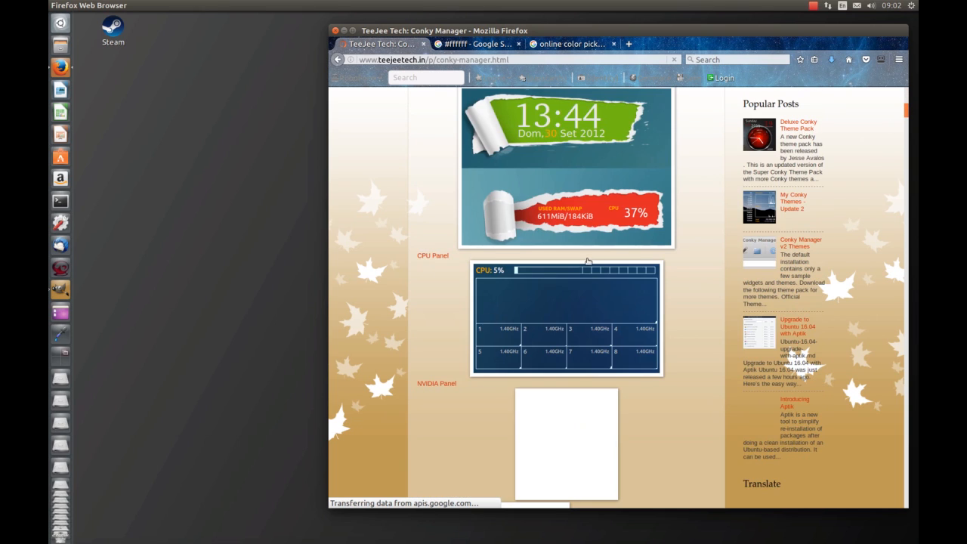
{"action": "scroll", "coordinate": [562, 268], "scroll_direction": "down", "scroll_amount": 10}
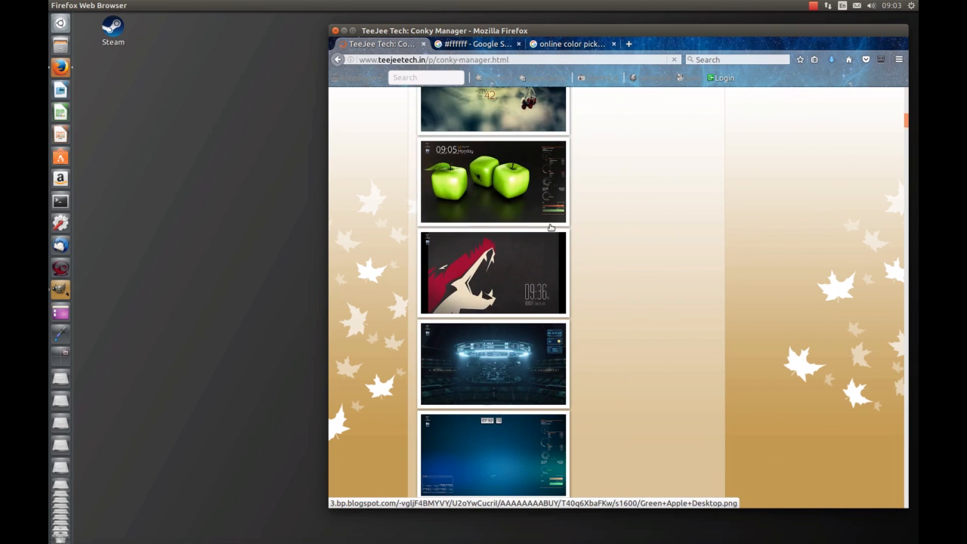
{"action": "scroll", "coordinate": [551, 232], "scroll_direction": "down", "scroll_amount": 6}
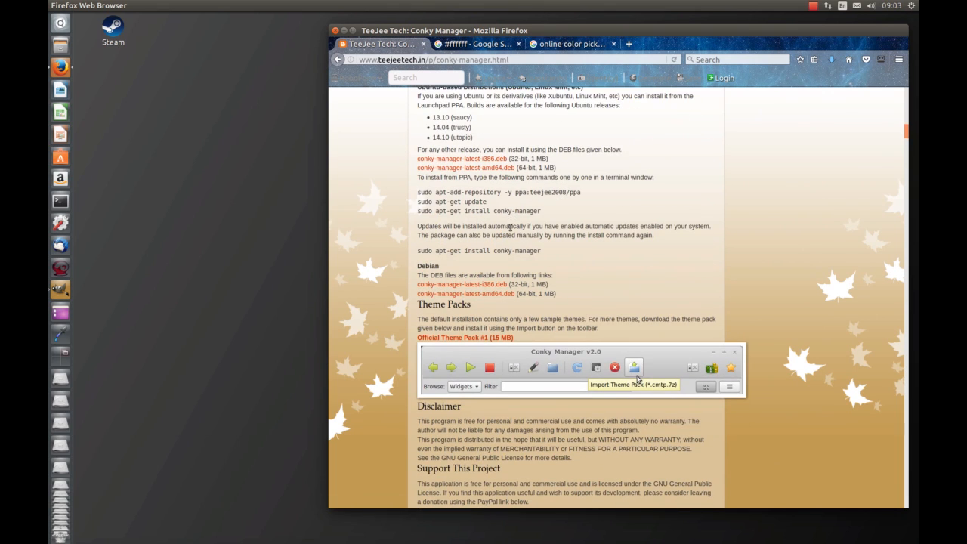
{"action": "scroll", "coordinate": [510, 227], "scroll_direction": "up", "scroll_amount": 1}
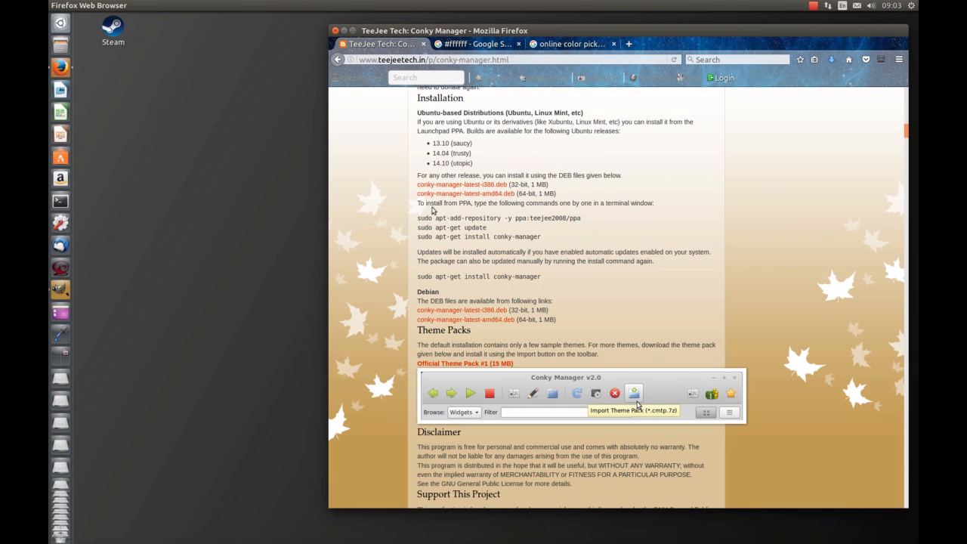
{"action": "scroll", "coordinate": [444, 210], "scroll_direction": "up", "scroll_amount": 2}
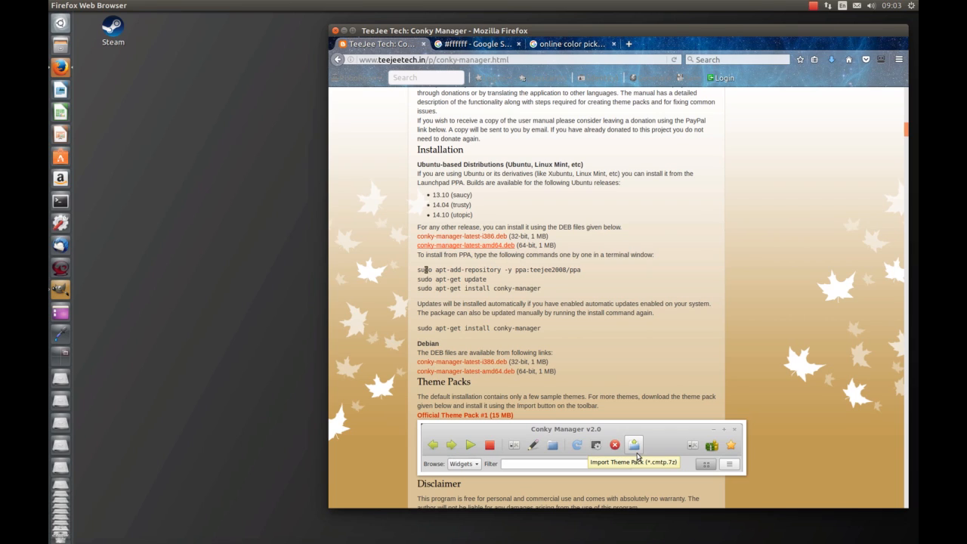
{"action": "left_click_drag", "start_coordinate": [419, 269], "coordinate": [419, 289]}
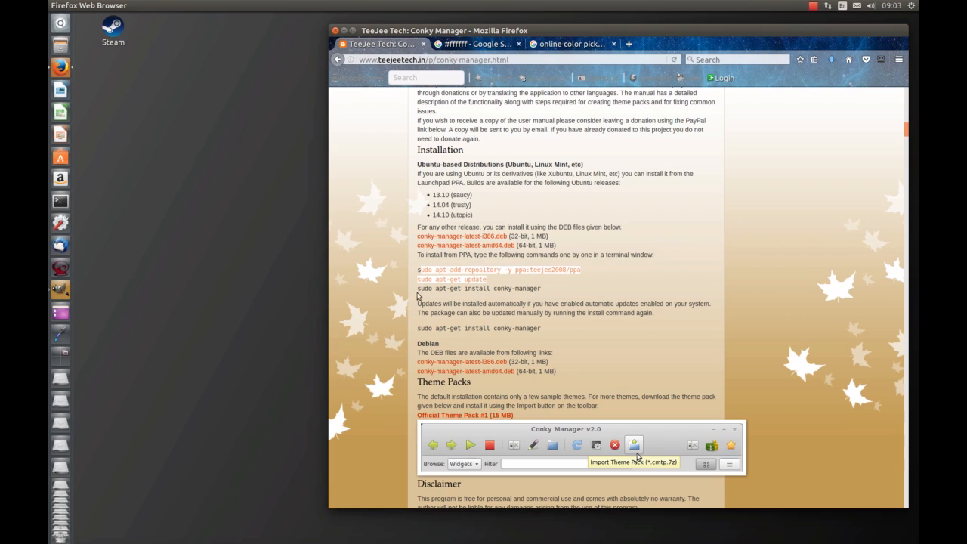
Step: Open a Terminal and run the page's command sudo apt-add-repository -y ppa:teejee2008/ppa to add the Conky Manager PPA
{"action": "left_click", "coordinate": [616, 290]}
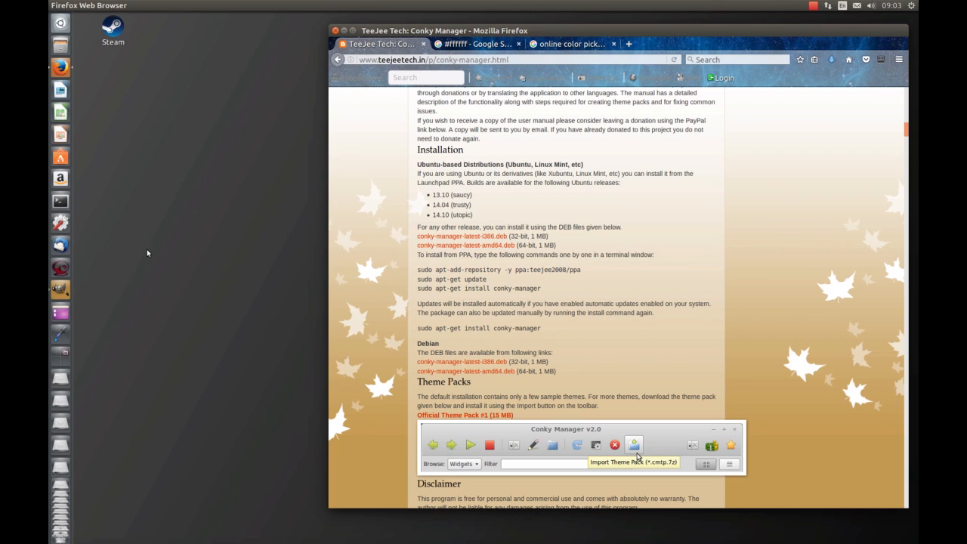
{"action": "key", "text": "ctrl+alt+t"}
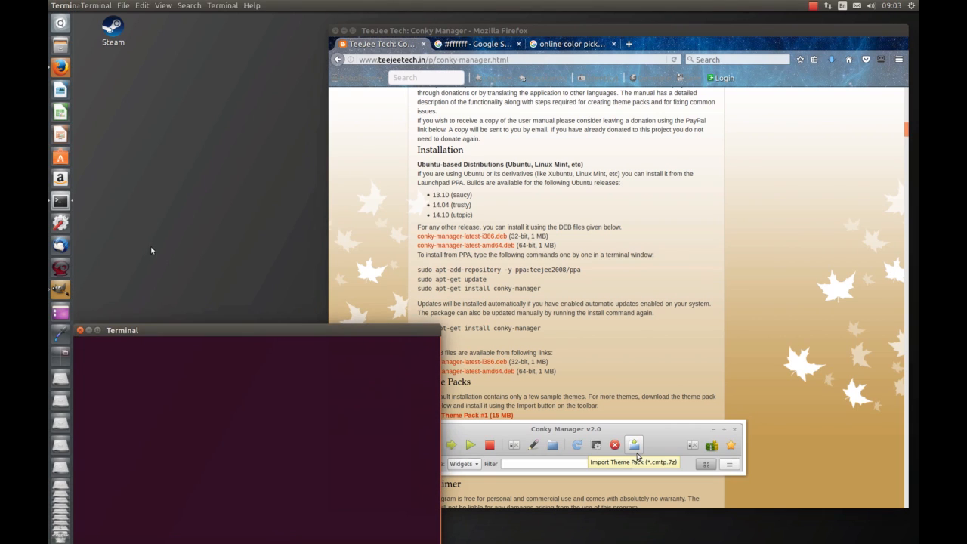
{"action": "left_click_drag", "start_coordinate": [418, 269], "coordinate": [575, 274]}
{"action": "right_click", "coordinate": [574, 274]}
{"action": "left_click", "coordinate": [597, 277]}
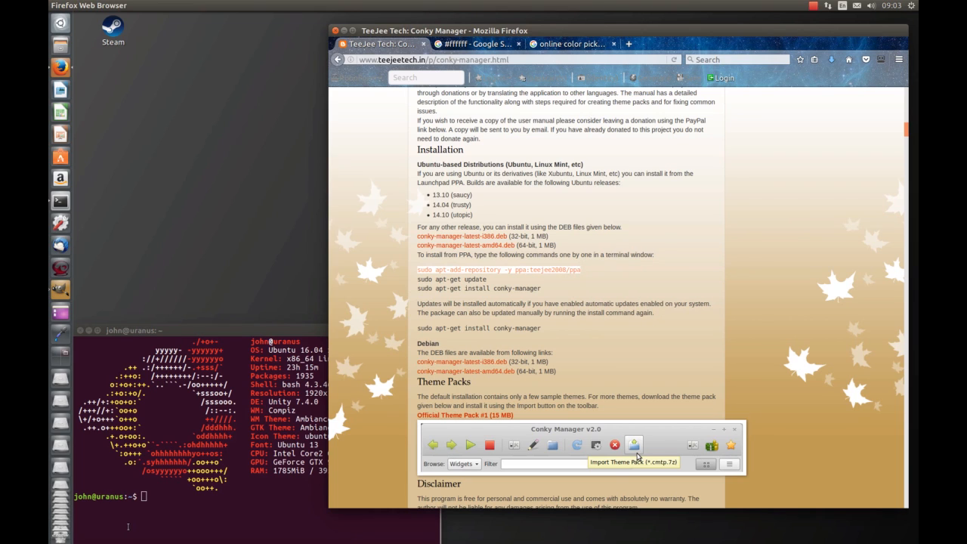
{"action": "right_click", "coordinate": [164, 514]}
{"action": "left_click", "coordinate": [200, 457]}
{"action": "key", "text": "Return"}
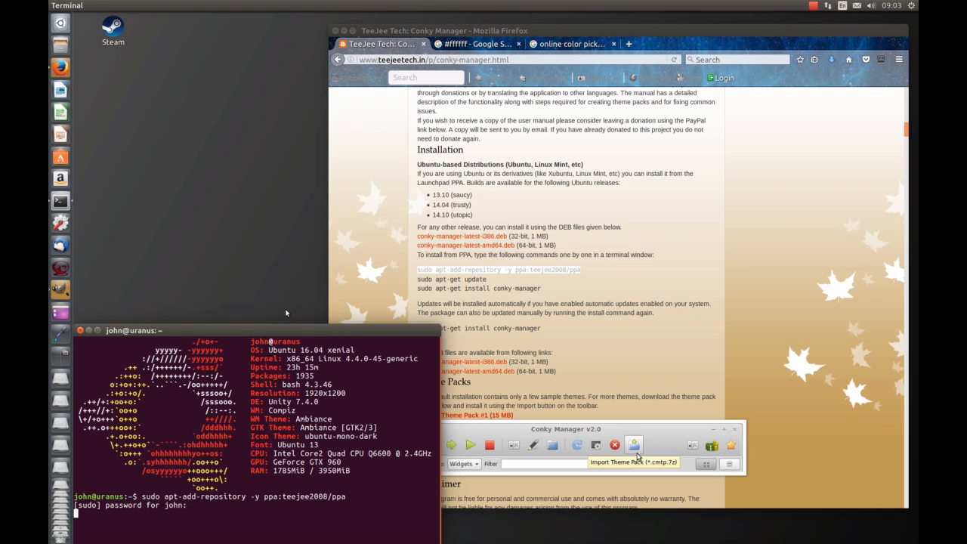
{"action": "left_click", "coordinate": [814, 7]}
{"action": "left_click", "coordinate": [828, 28]}
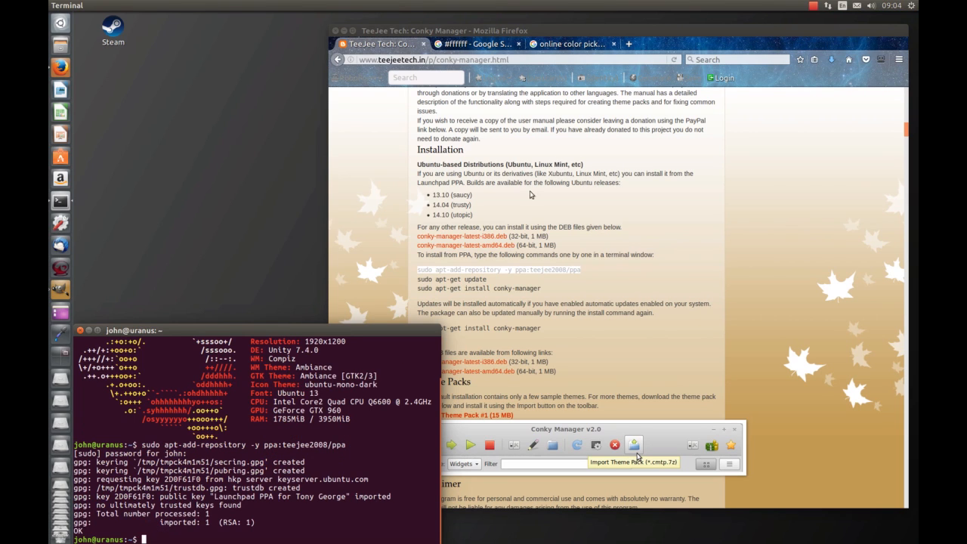
Step: Copy sudo apt-get update from the page, run it in the Terminal, and move the Terminal window higher on the desktop
{"action": "left_click_drag", "start_coordinate": [415, 279], "coordinate": [482, 279]}
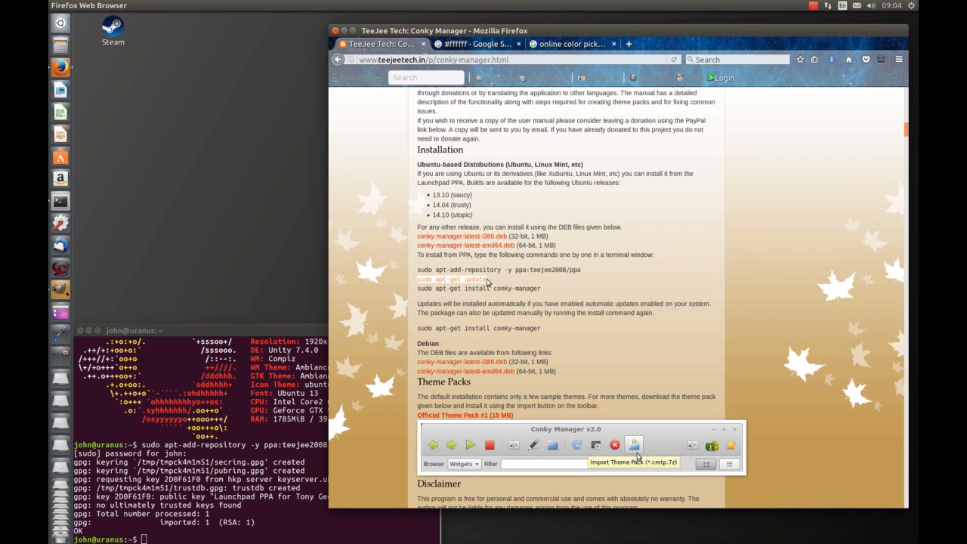
{"action": "left_click_drag", "start_coordinate": [482, 278], "coordinate": [487, 279]}
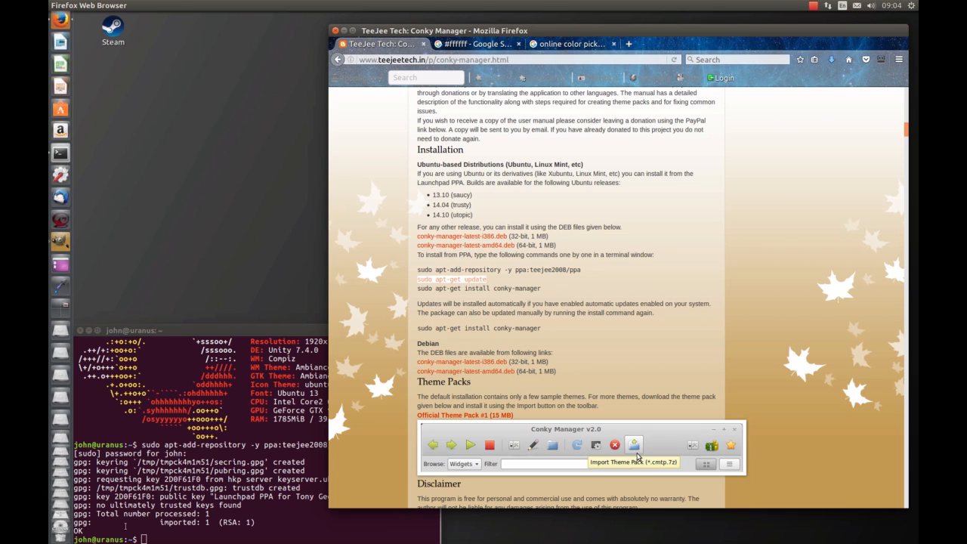
{"action": "right_click", "coordinate": [150, 535]}
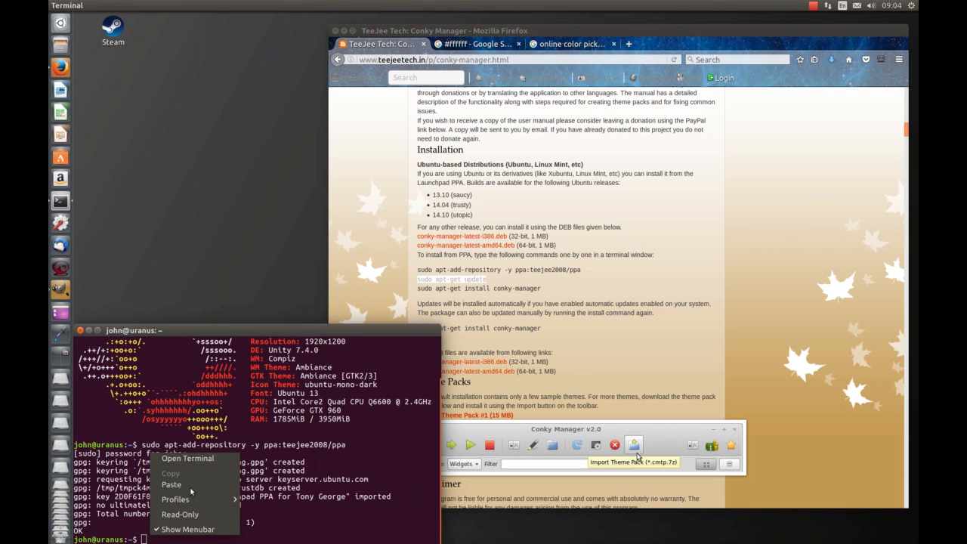
{"action": "left_click", "coordinate": [172, 483]}
{"action": "key", "text": "Return"}
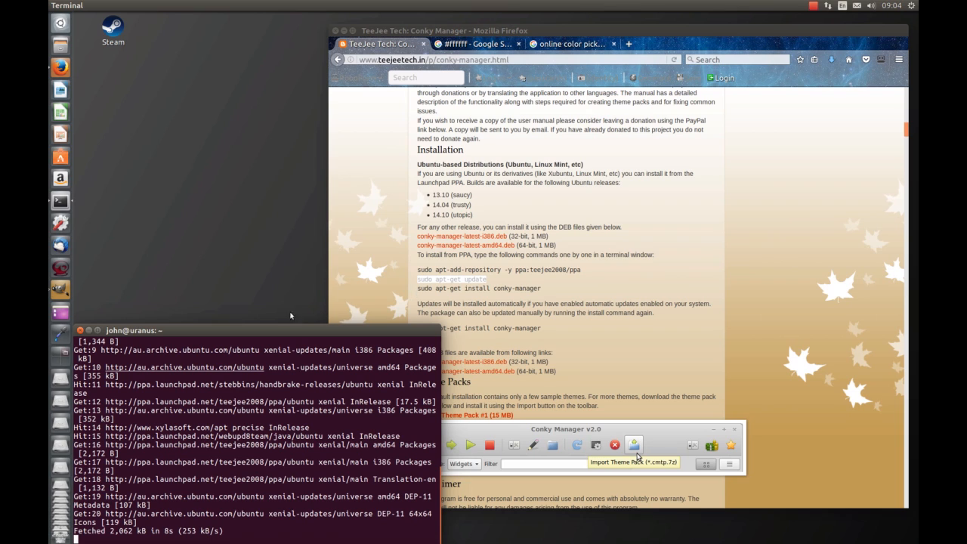
{"action": "left_click_drag", "start_coordinate": [271, 330], "coordinate": [282, 271]}
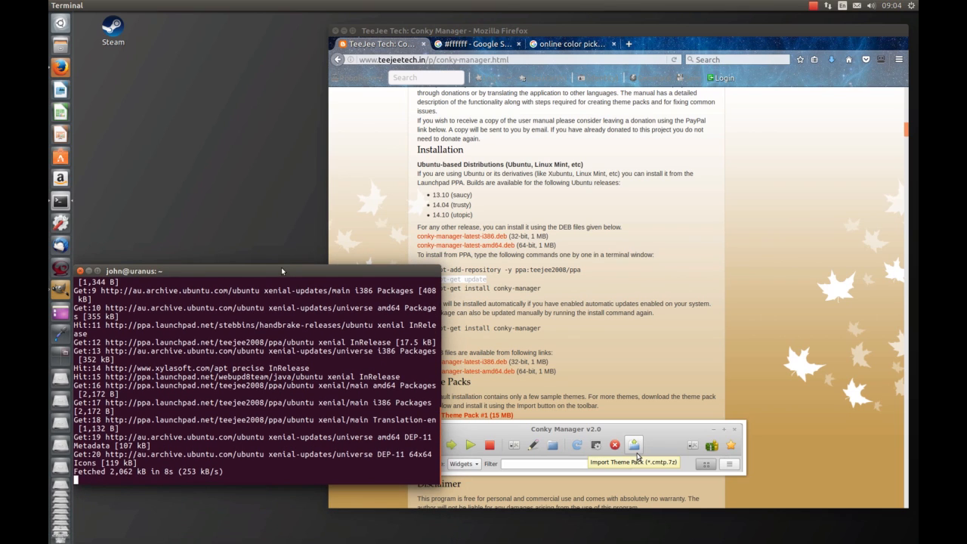
Step: Copy sudo apt-get install conky-manager from the page, run it in the Terminal, and answer y to continue the installation
{"action": "left_click", "coordinate": [550, 291]}
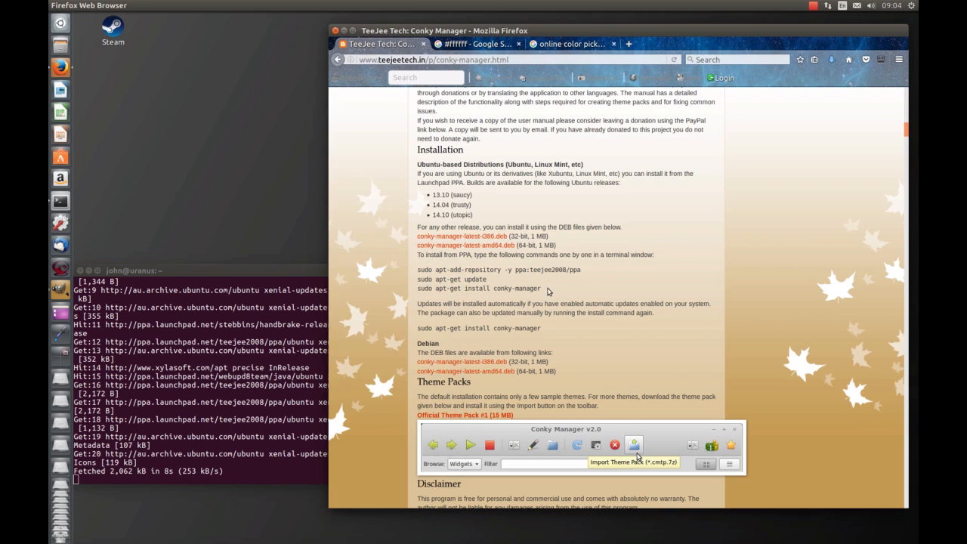
{"action": "left_click_drag", "start_coordinate": [544, 290], "coordinate": [415, 295]}
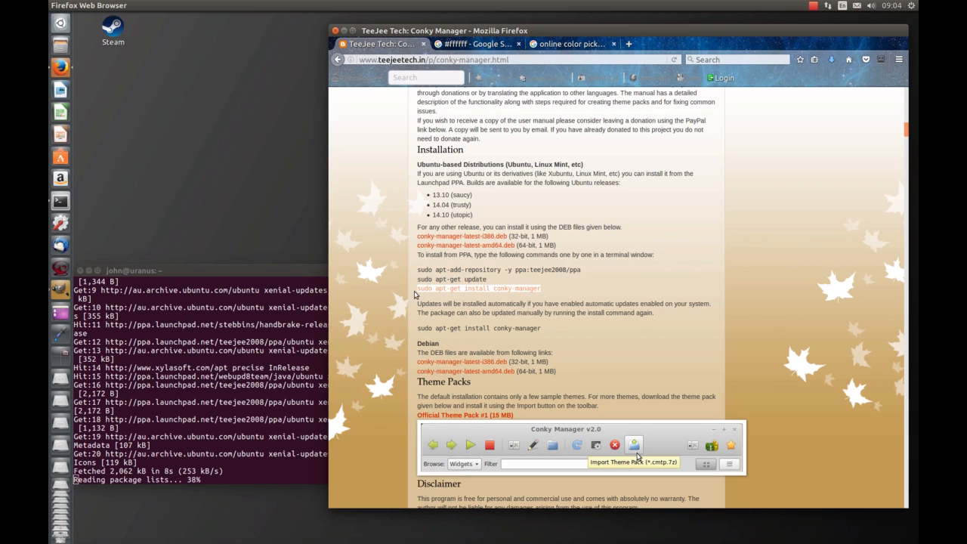
{"action": "right_click", "coordinate": [425, 289]}
{"action": "left_click", "coordinate": [504, 302]}
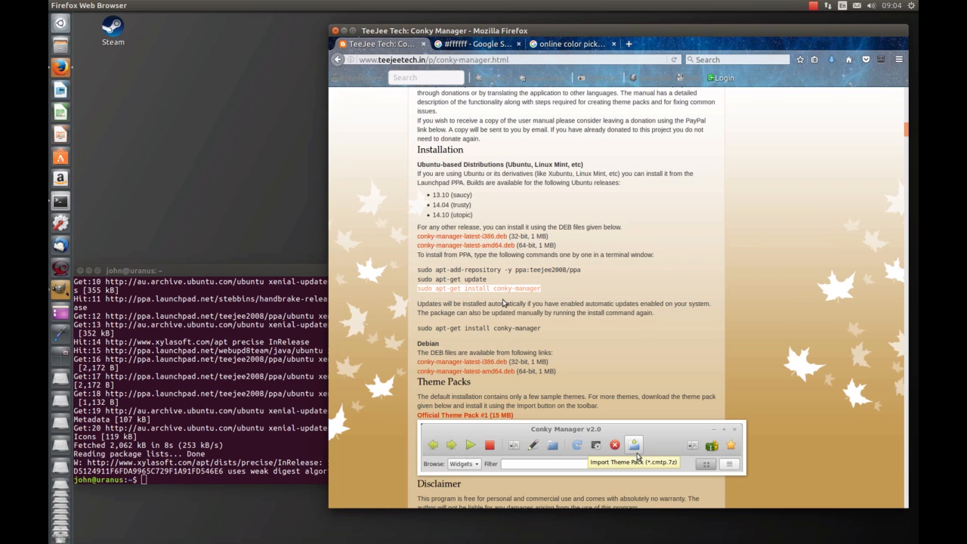
{"action": "right_click", "coordinate": [196, 495]}
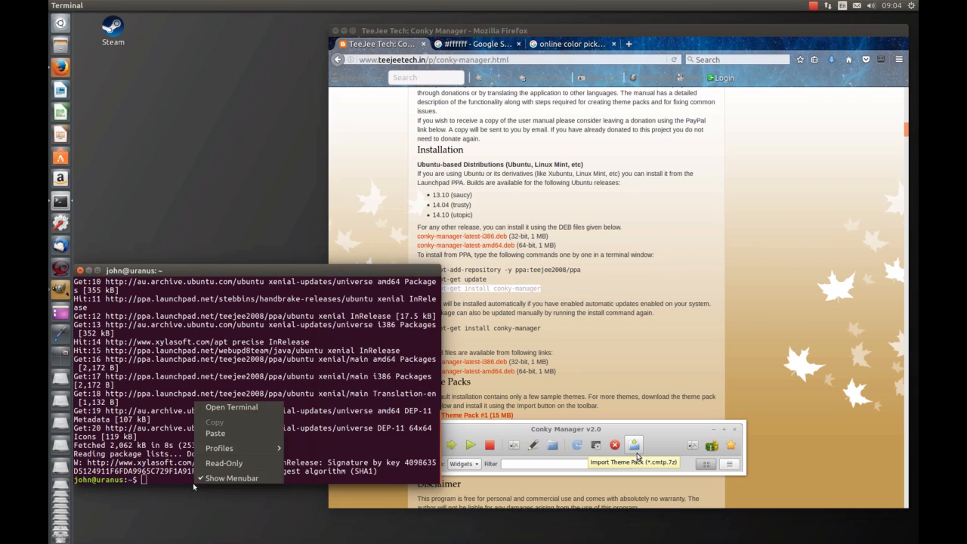
{"action": "left_click", "coordinate": [215, 432]}
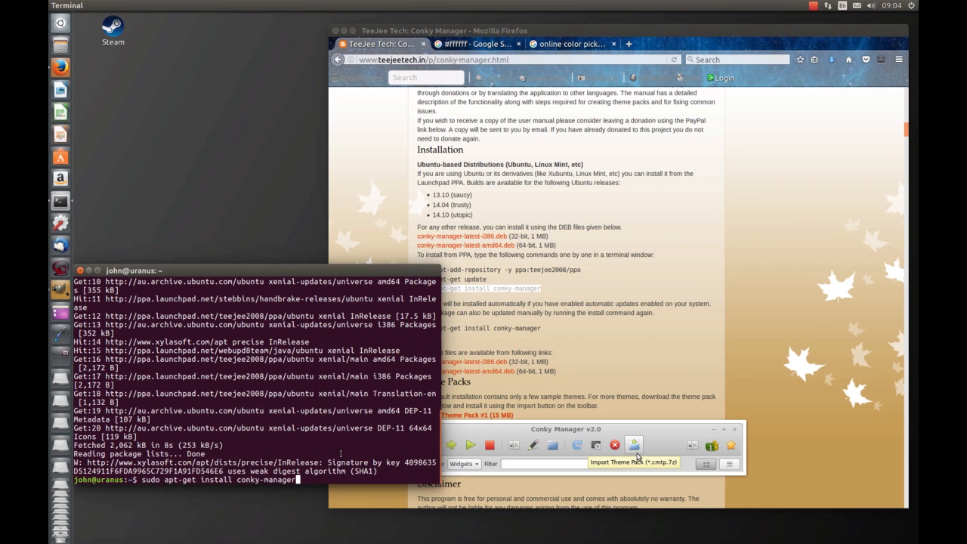
{"action": "key", "text": "Return"}
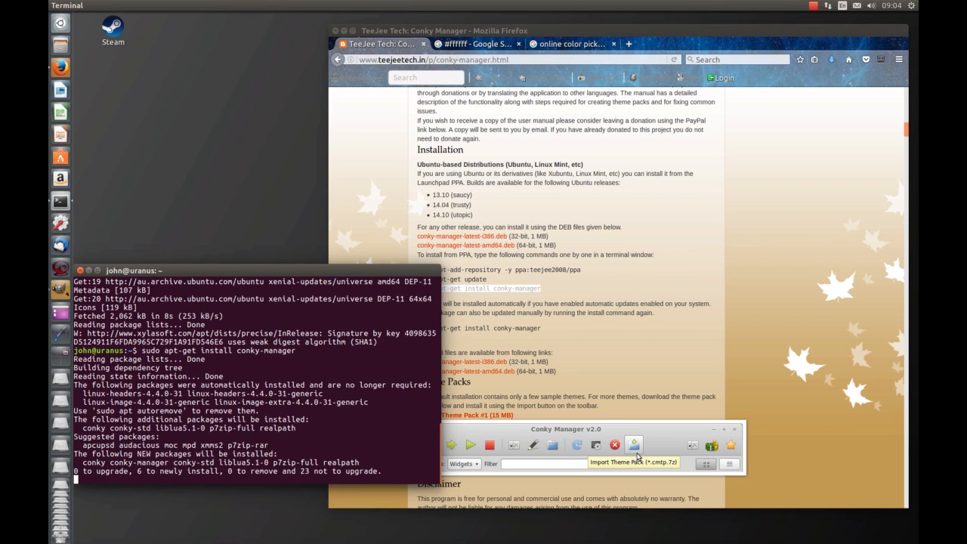
{"action": "type", "text": "y"}
{"action": "key", "text": "Return"}
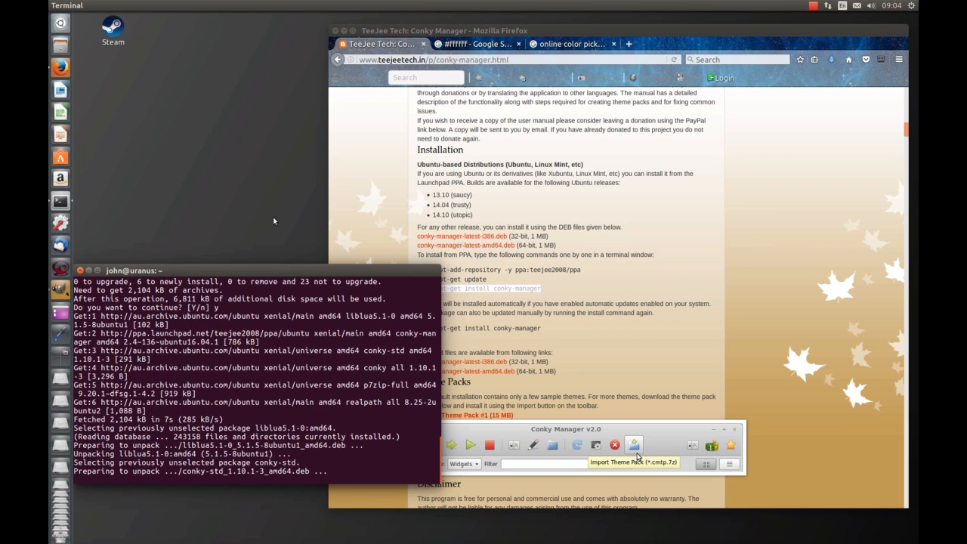
Step: Review the Theme Packs section of the Conky Manager page, and close the Terminal once the installation is complete
{"action": "left_click", "coordinate": [393, 205]}
{"action": "scroll", "coordinate": [405, 231], "scroll_direction": "down", "scroll_amount": 3}
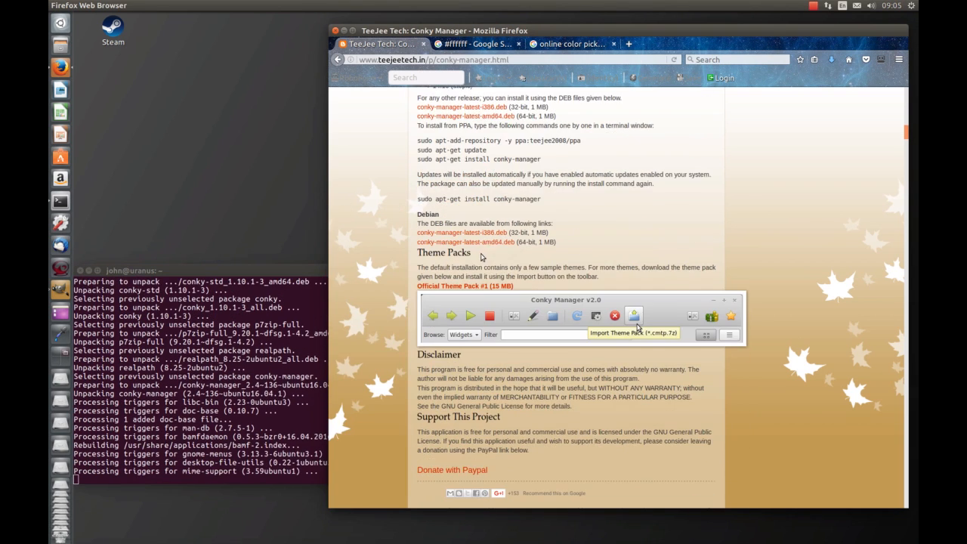
{"action": "scroll", "coordinate": [507, 254], "scroll_direction": "down", "scroll_amount": 3}
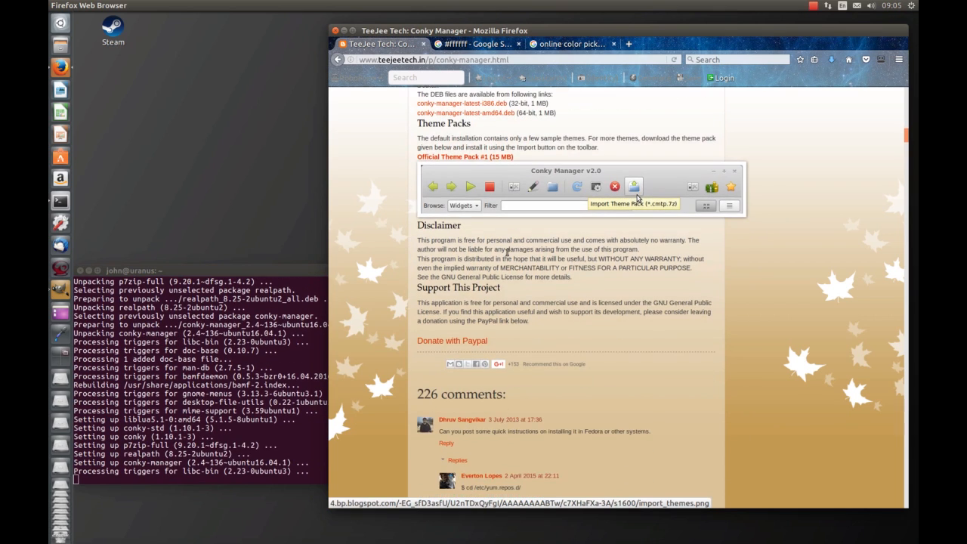
{"action": "scroll", "coordinate": [508, 250], "scroll_direction": "up", "scroll_amount": 1}
{"action": "scroll", "coordinate": [459, 230], "scroll_direction": "up", "scroll_amount": 1}
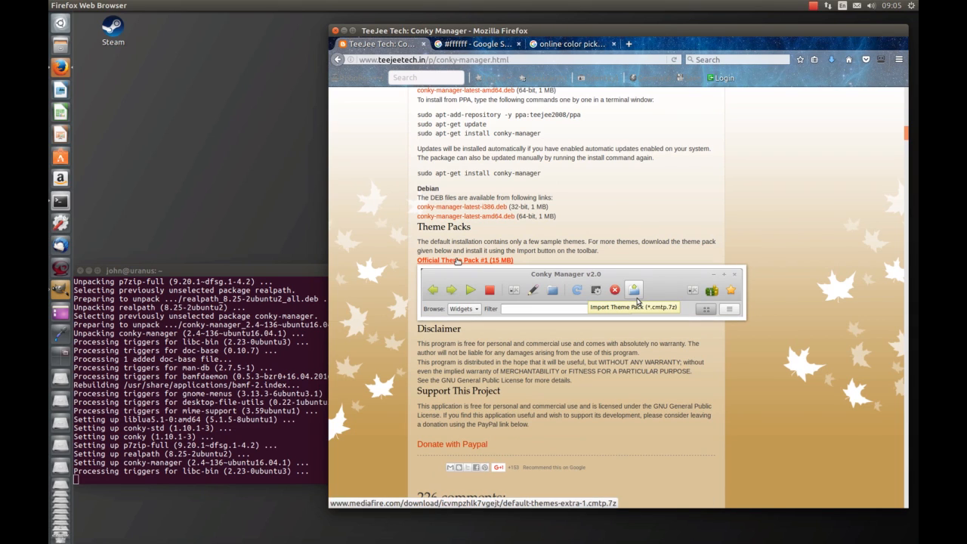
{"action": "left_click", "coordinate": [254, 272]}
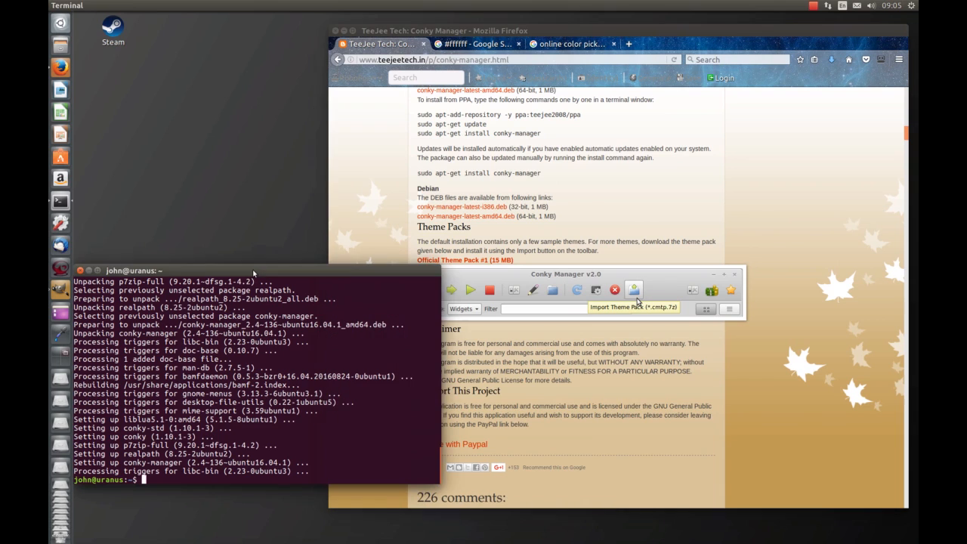
{"action": "left_click", "coordinate": [80, 270]}
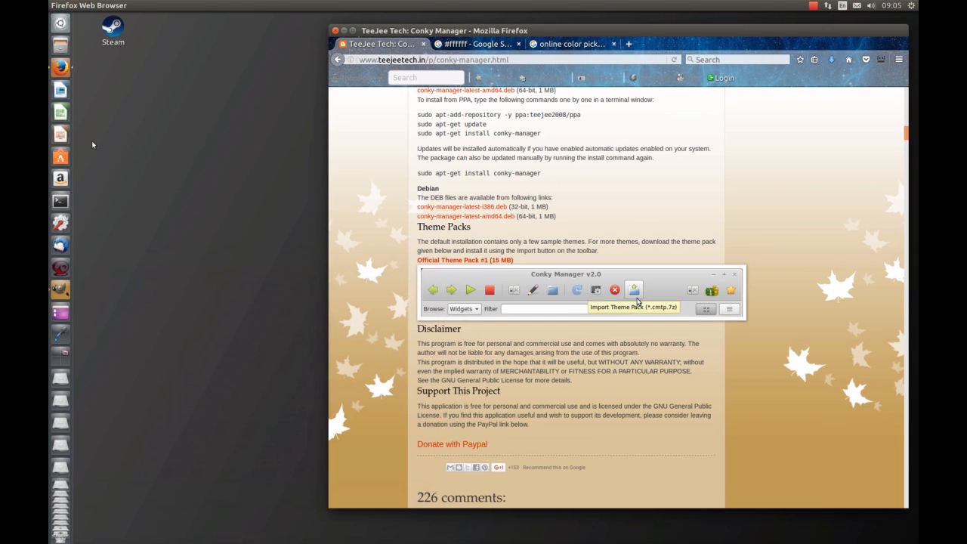
{"action": "left_click", "coordinate": [61, 24]}
{"action": "type", "text": "con"}
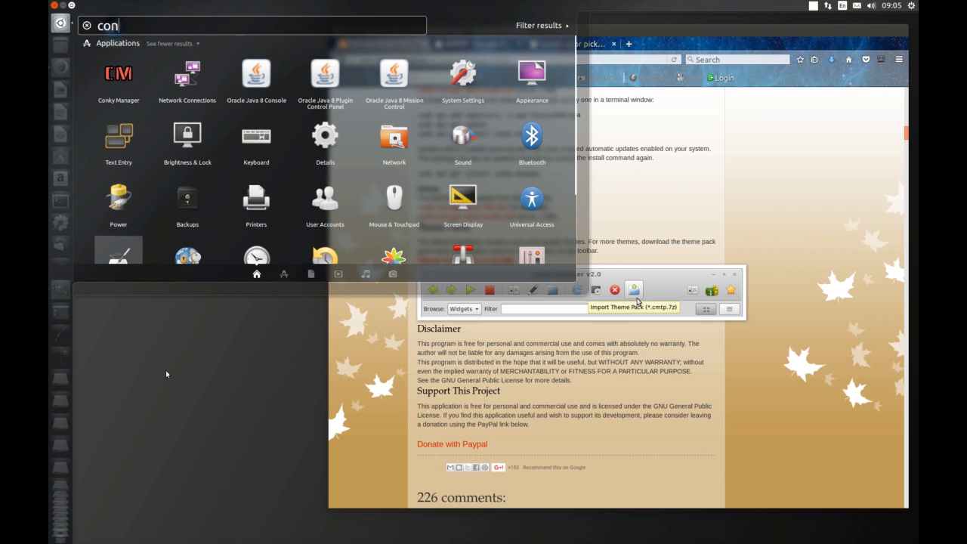
{"action": "key", "text": "Escape"}
{"action": "key", "text": "Escape"}
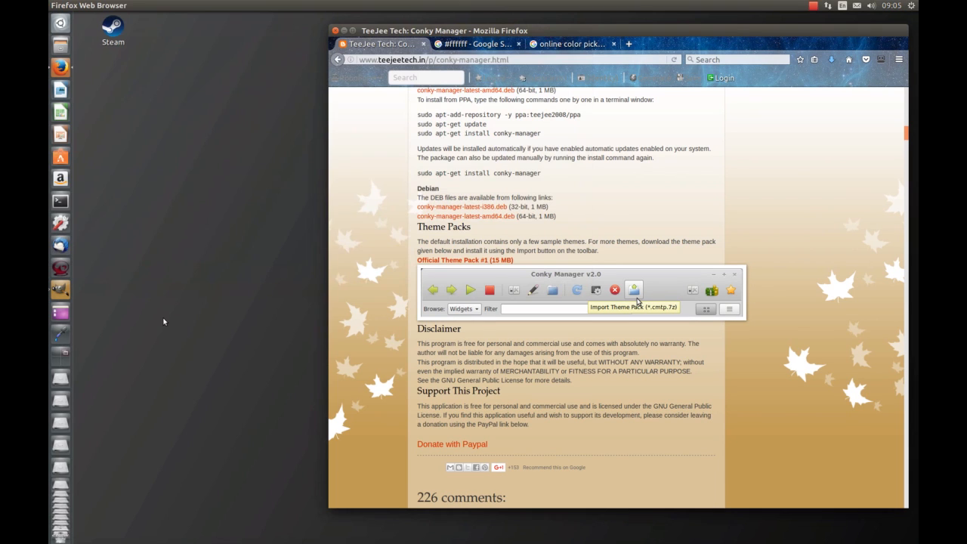
Step: Switch to the empty first workspace, search the Dash for "conk", and launch Conky Manager
{"action": "left_click", "coordinate": [60, 353]}
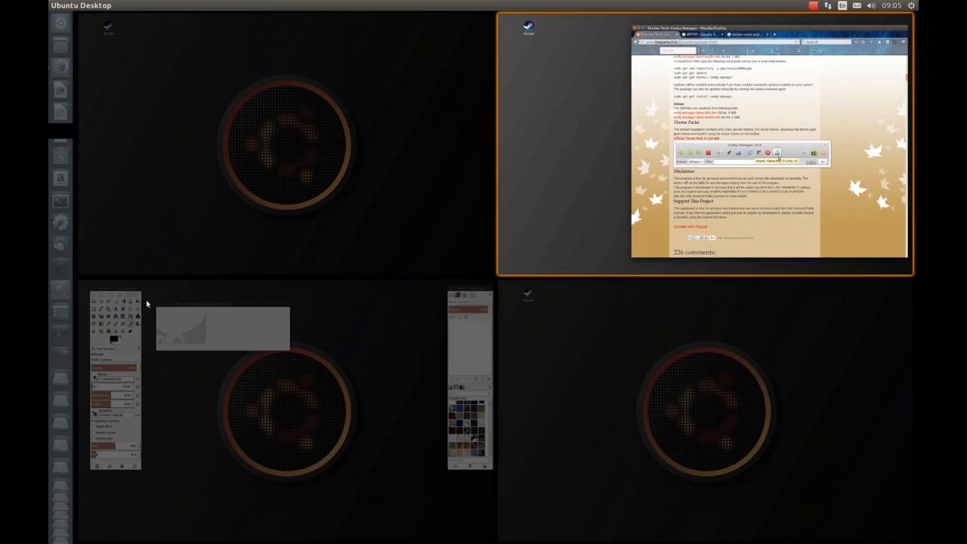
{"action": "left_click", "coordinate": [230, 149]}
{"action": "left_click", "coordinate": [61, 23]}
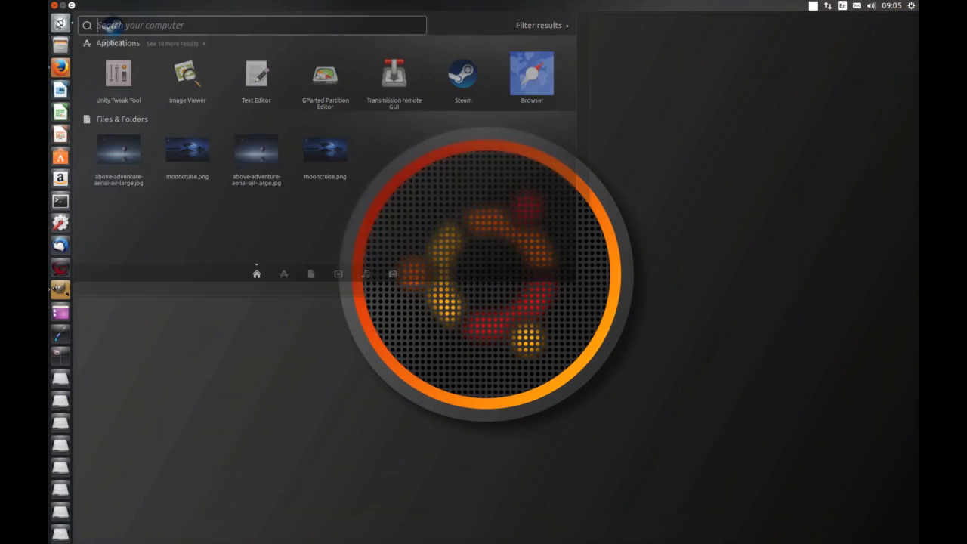
{"action": "type", "text": "c"}
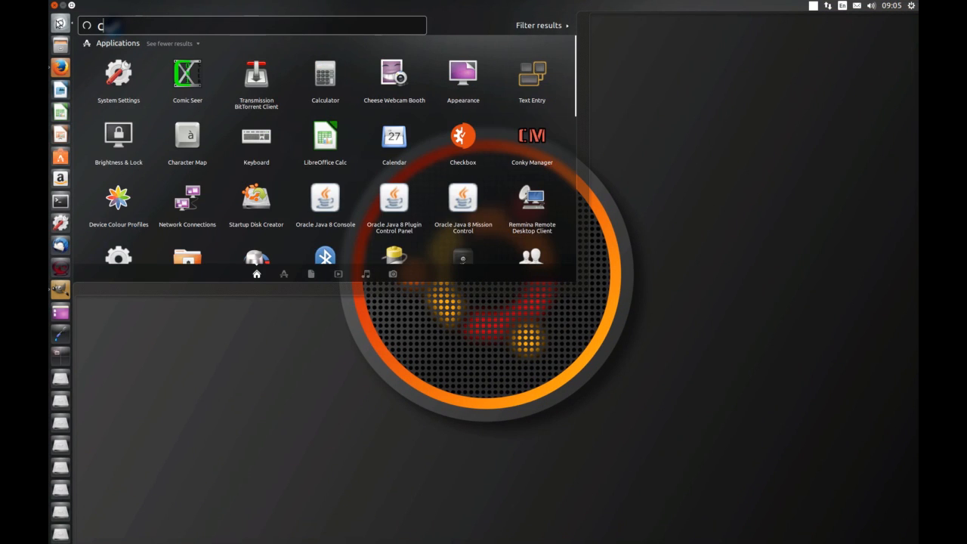
{"action": "type", "text": "onk"}
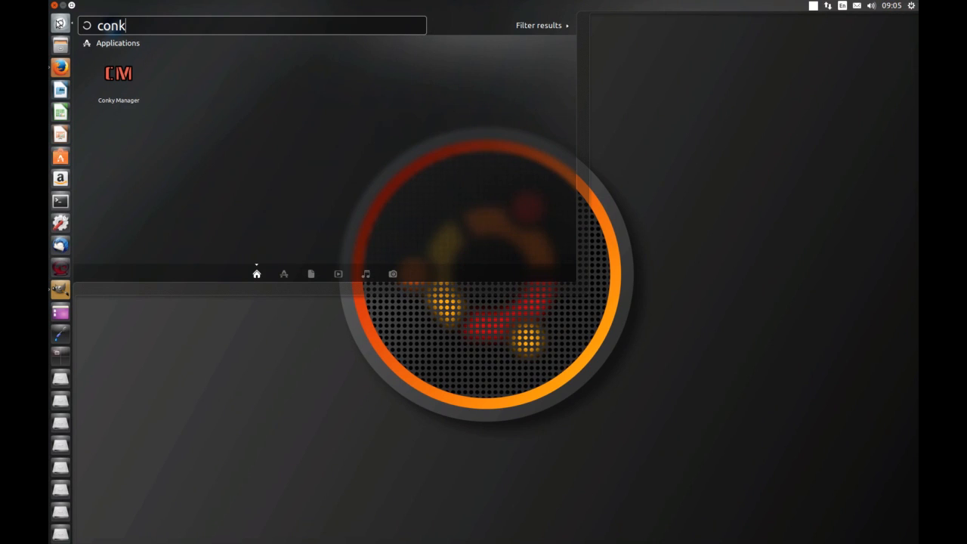
{"action": "left_click", "coordinate": [130, 89]}
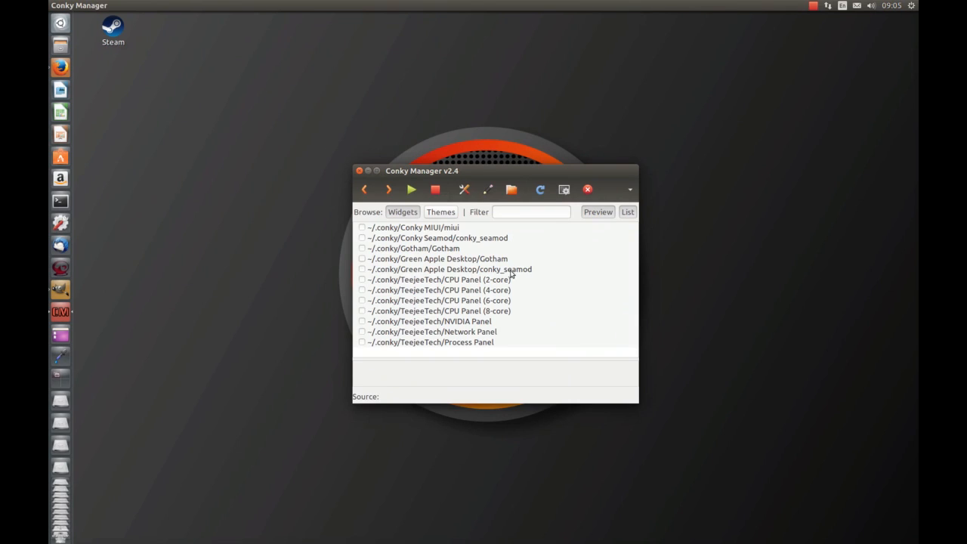
Step: Preview the Conky MIUI, Conky Seamod and Gotham widgets one after another in the widget list
{"action": "left_click", "coordinate": [420, 229]}
{"action": "key", "text": "Down"}
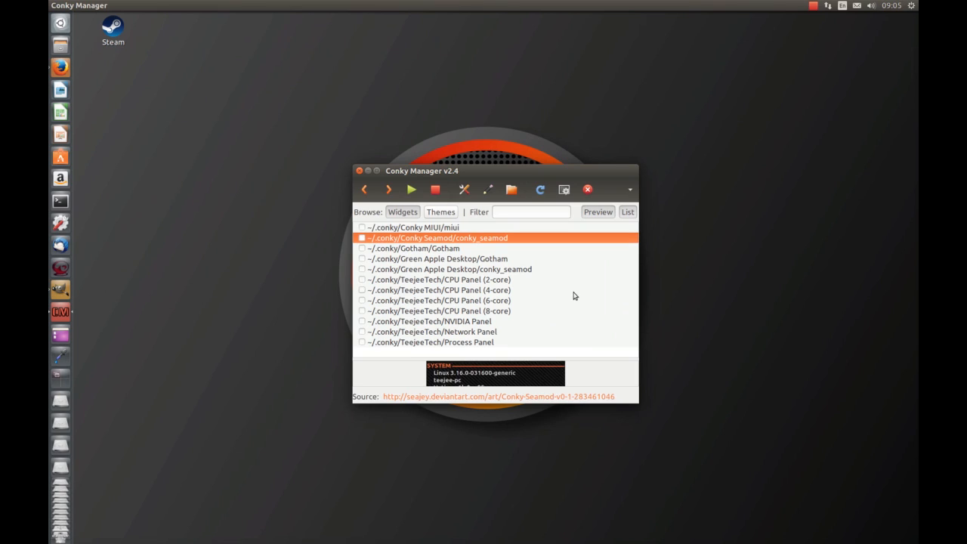
{"action": "key", "text": "Down"}
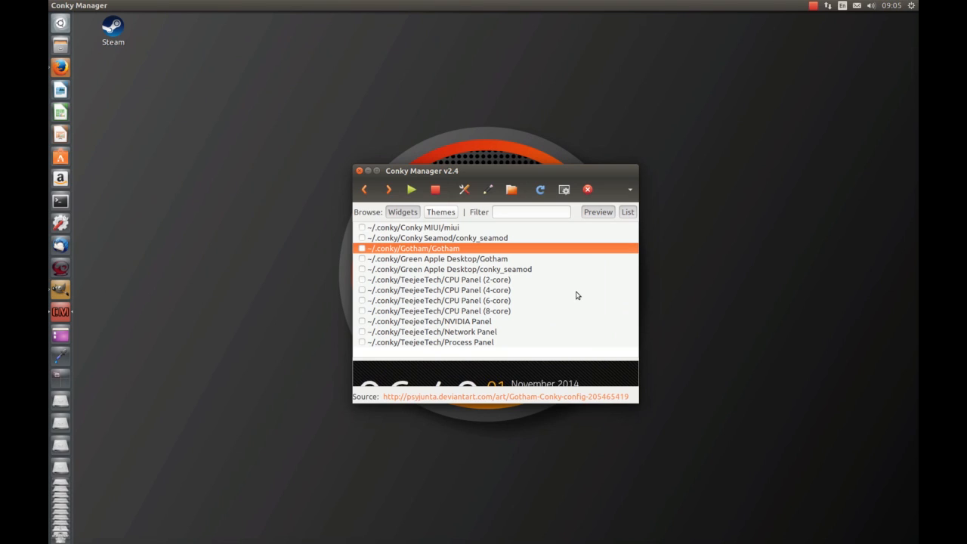
Step: Make the Conky Manager window taller to show the full preview, and compare the Green Apple Desktop/Gotham and Gotham/Gotham widgets
{"action": "left_click_drag", "start_coordinate": [505, 403], "coordinate": [501, 467]}
{"action": "left_click_drag", "start_coordinate": [491, 422], "coordinate": [494, 352]}
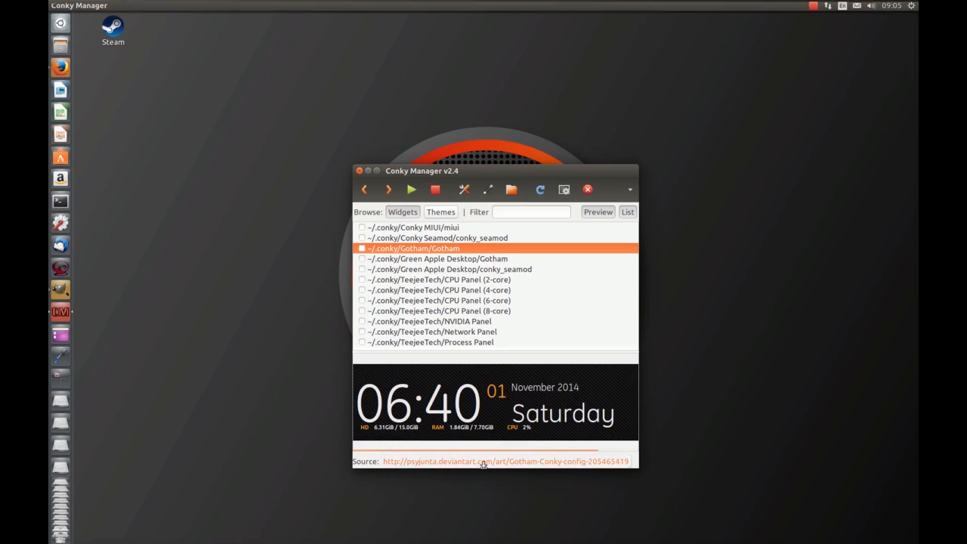
{"action": "left_click_drag", "start_coordinate": [490, 469], "coordinate": [489, 512]}
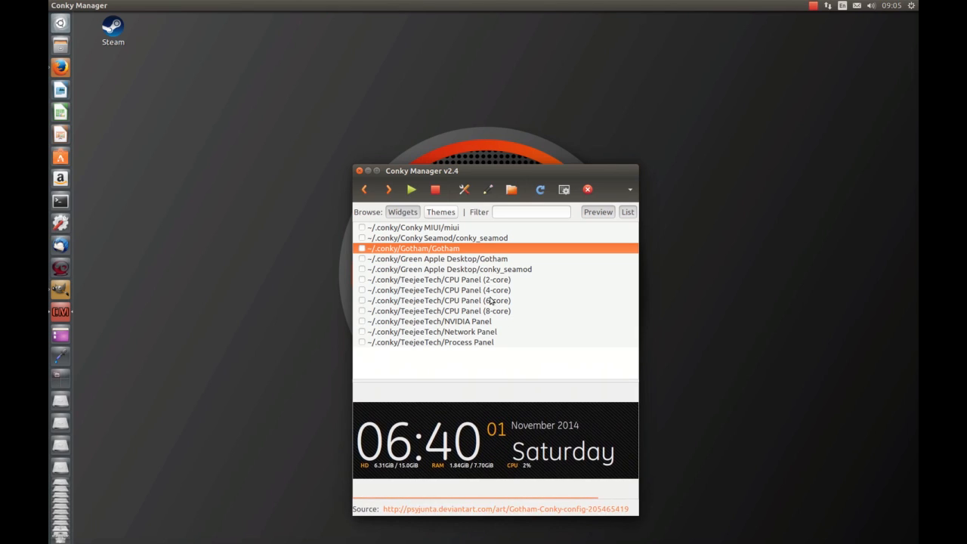
{"action": "left_click", "coordinate": [447, 259]}
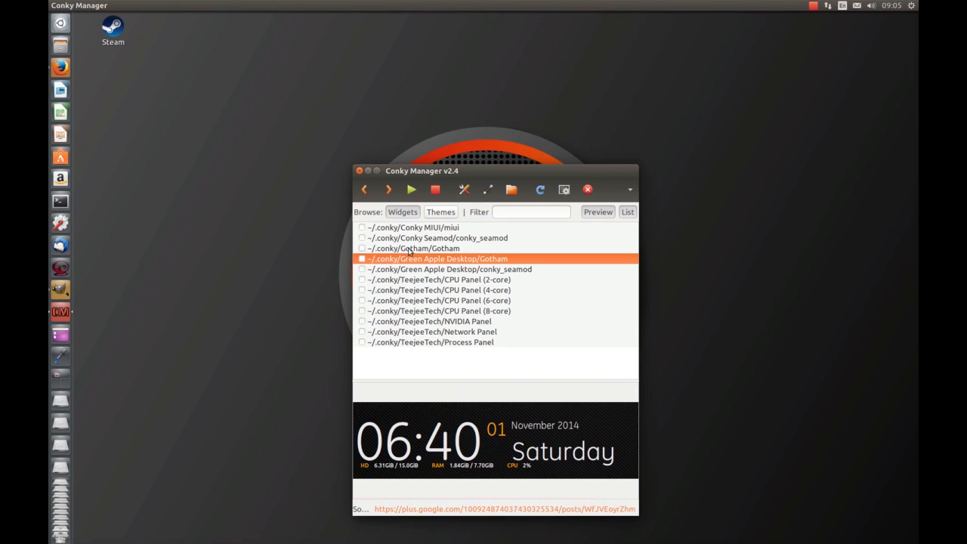
{"action": "left_click", "coordinate": [412, 250]}
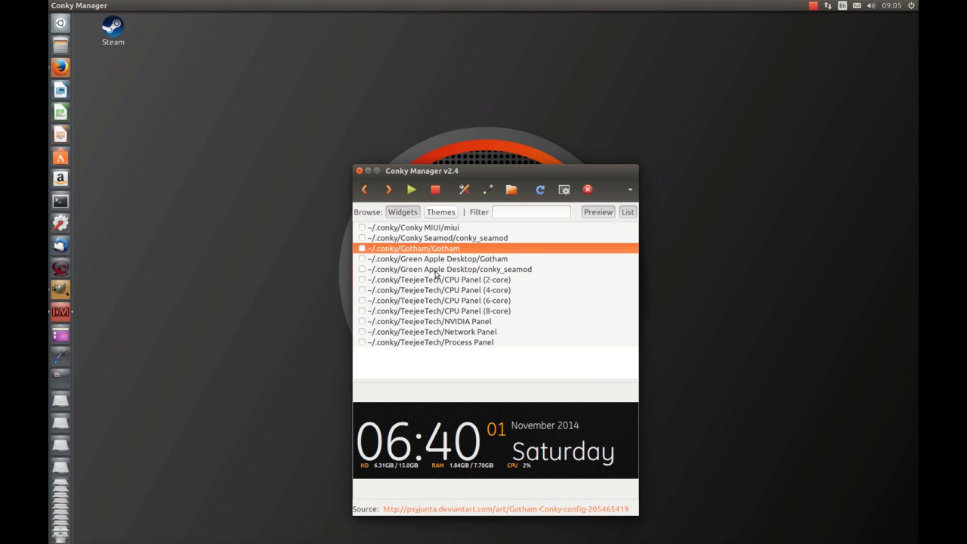
Step: Enable the Gotham/Gotham widget on the desktop, and apply a Top Left alignment in its widget settings
{"action": "left_click", "coordinate": [362, 250]}
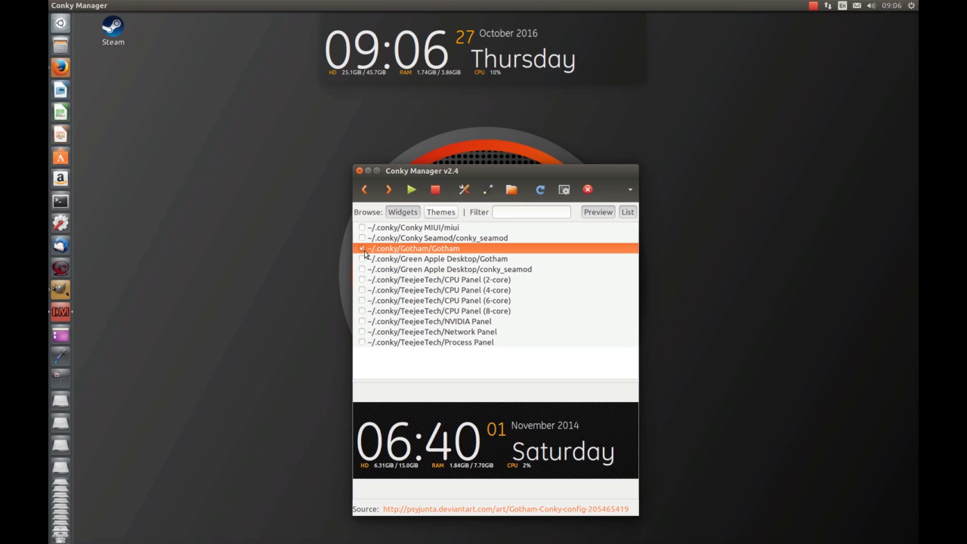
{"action": "left_click", "coordinate": [466, 193]}
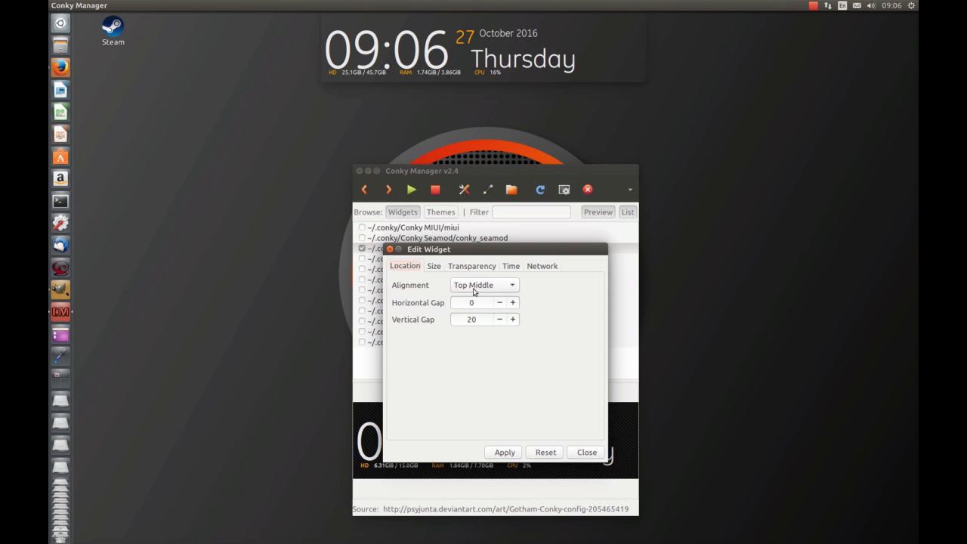
{"action": "left_click", "coordinate": [497, 286]}
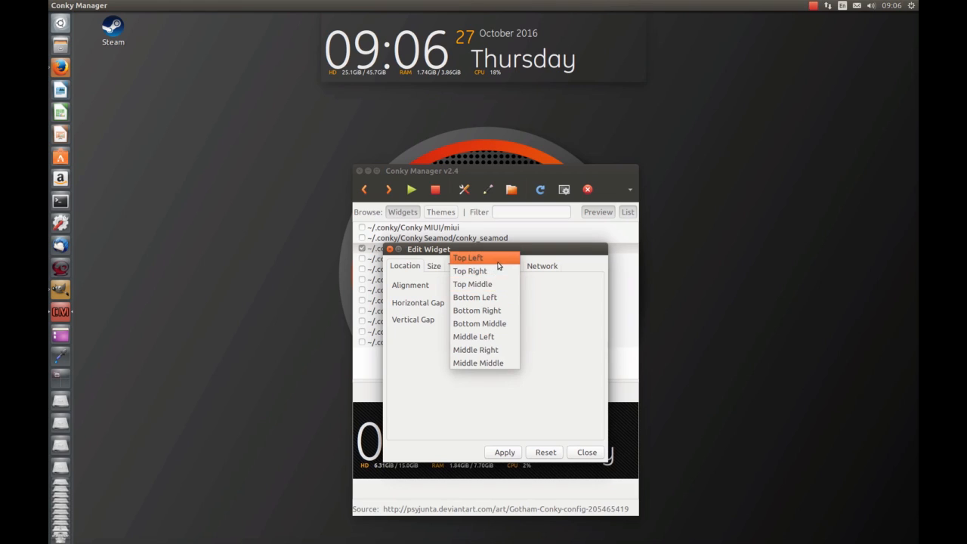
{"action": "left_click", "coordinate": [496, 259]}
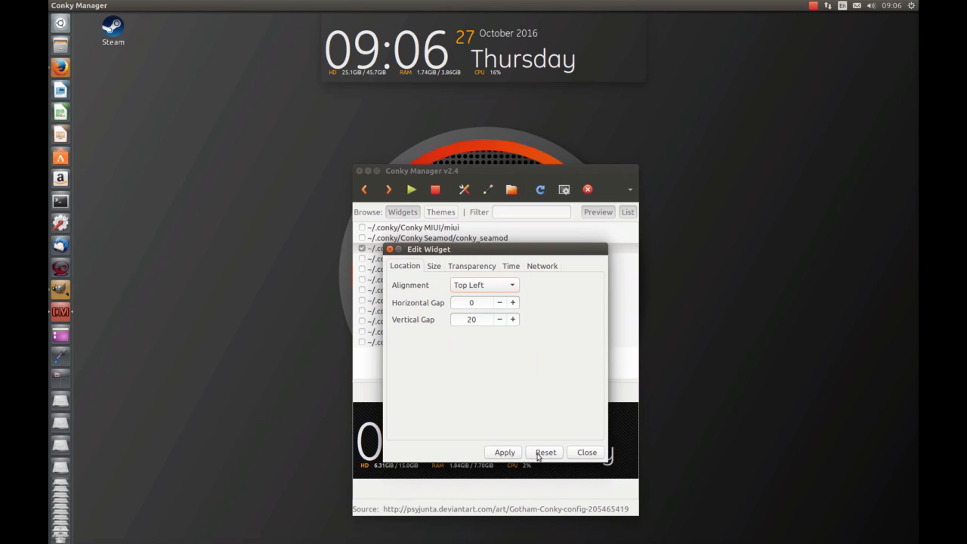
{"action": "left_click", "coordinate": [506, 453]}
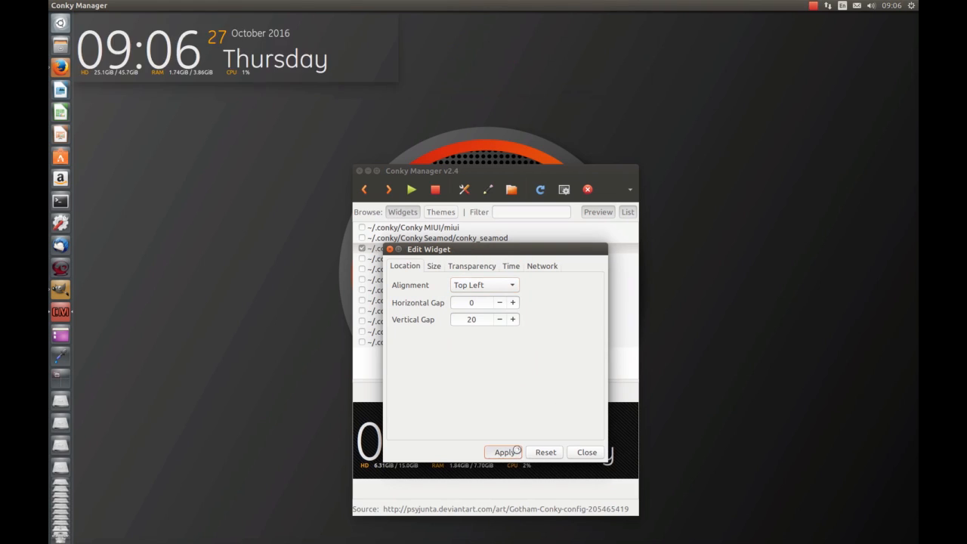
Step: Return the Gotham widget's alignment to Top Middle and apply it
{"action": "left_click", "coordinate": [505, 286]}
{"action": "left_click", "coordinate": [507, 310]}
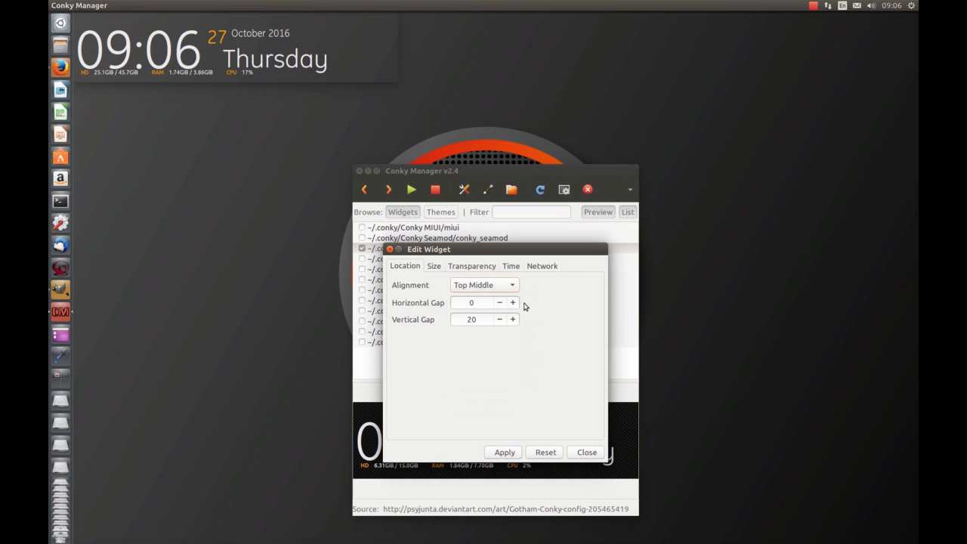
{"action": "left_click", "coordinate": [505, 451]}
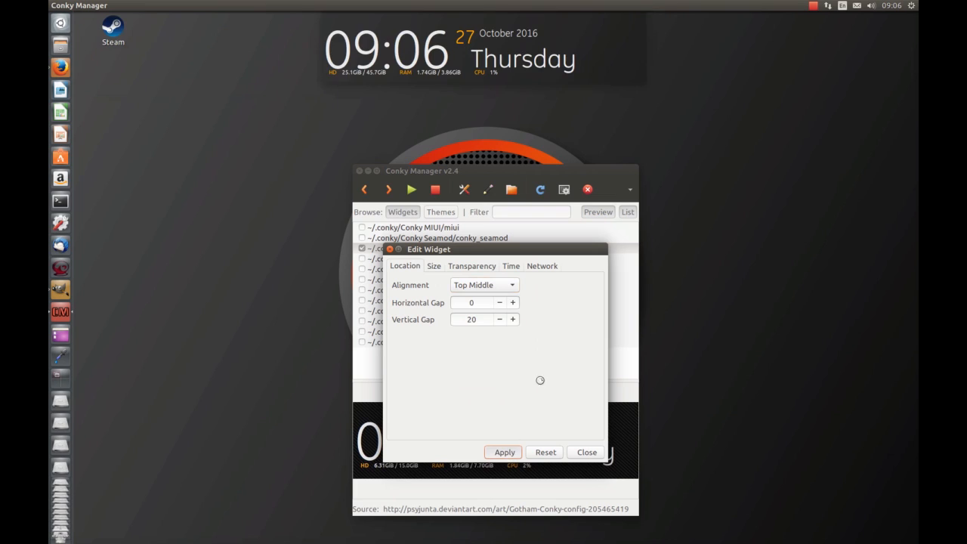
Step: Check the Gotham widget's transparency settings, and apply the alternative time format before reverting it to 12 Hour
{"action": "left_click", "coordinate": [486, 264]}
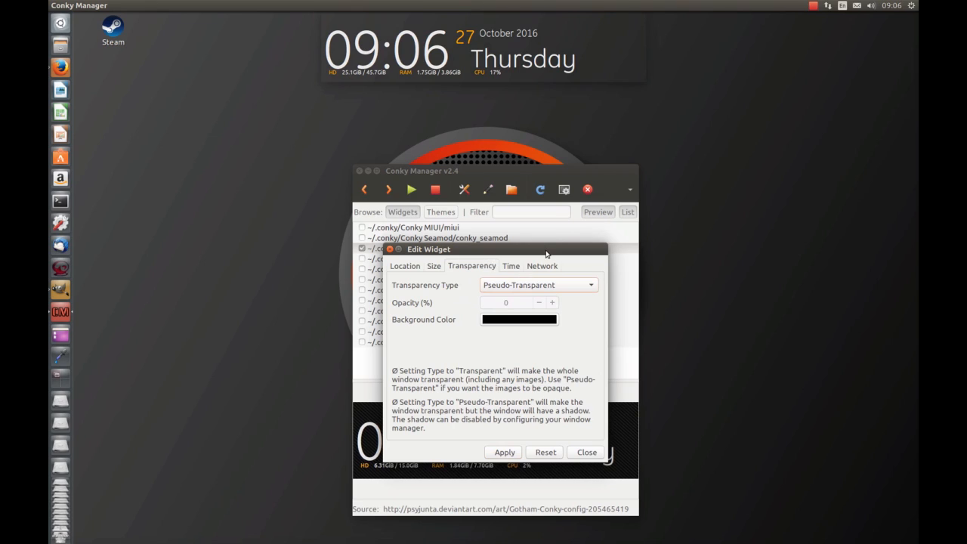
{"action": "left_click", "coordinate": [516, 270]}
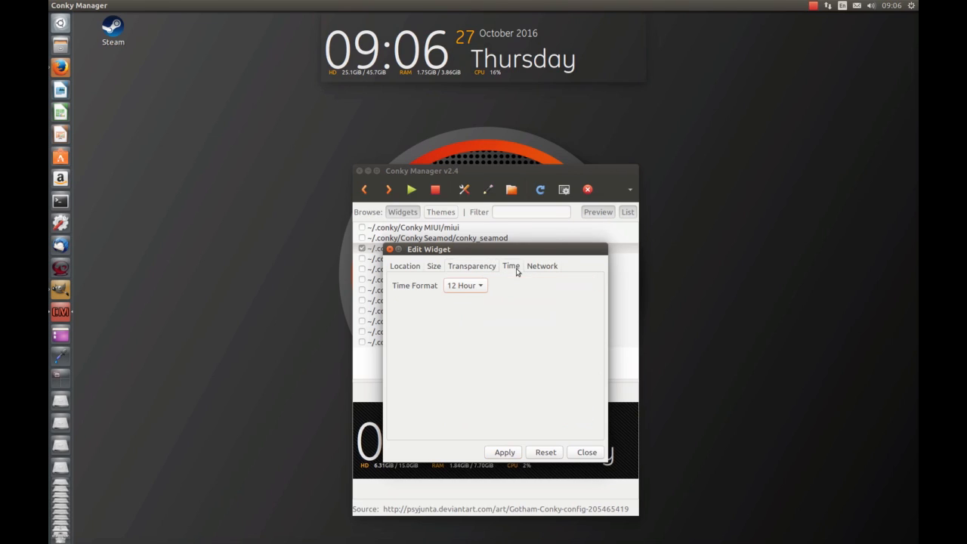
{"action": "left_click", "coordinate": [470, 287]}
{"action": "left_click", "coordinate": [470, 300]}
{"action": "left_click", "coordinate": [511, 454]}
{"action": "left_click", "coordinate": [465, 289]}
{"action": "left_click", "coordinate": [472, 272]}
{"action": "left_click", "coordinate": [505, 452]}
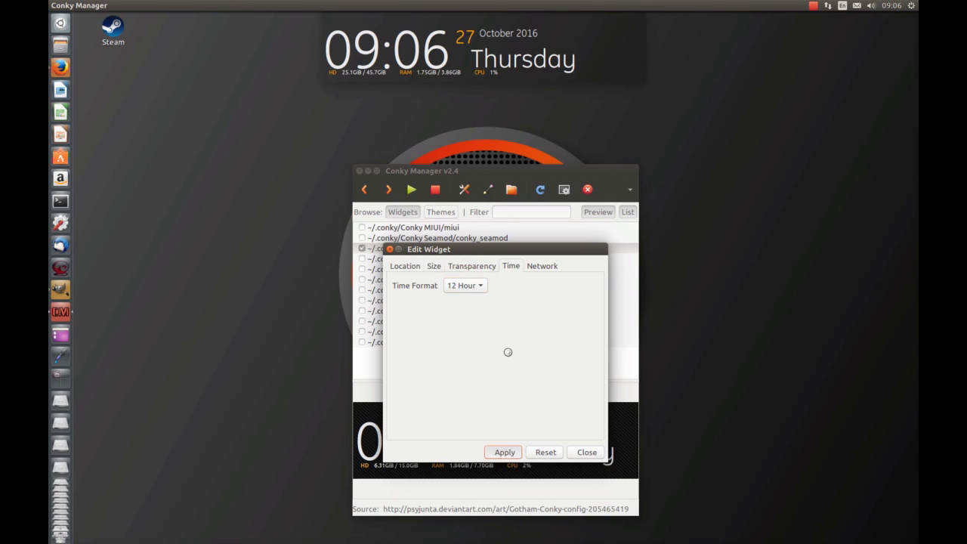
Step: Check the Gotham widget's Network and Location settings, and close the Edit Widget dialog
{"action": "left_click", "coordinate": [544, 266]}
{"action": "left_click", "coordinate": [405, 266]}
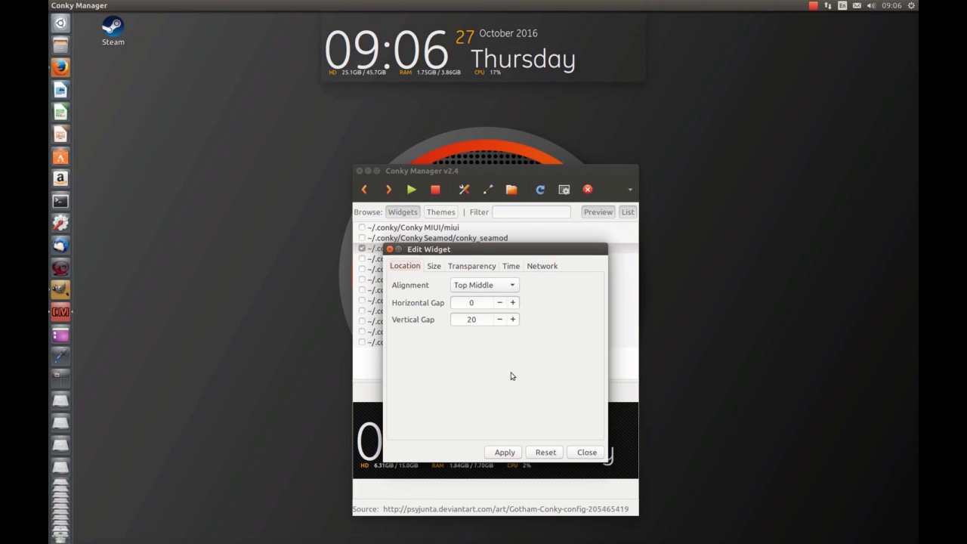
{"action": "left_click", "coordinate": [586, 453]}
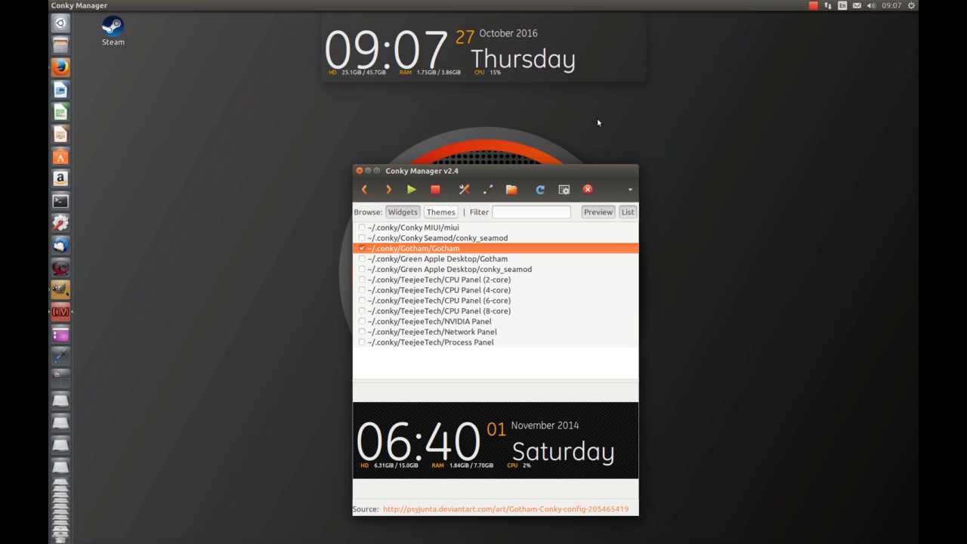
{"action": "left_click", "coordinate": [812, 7]}
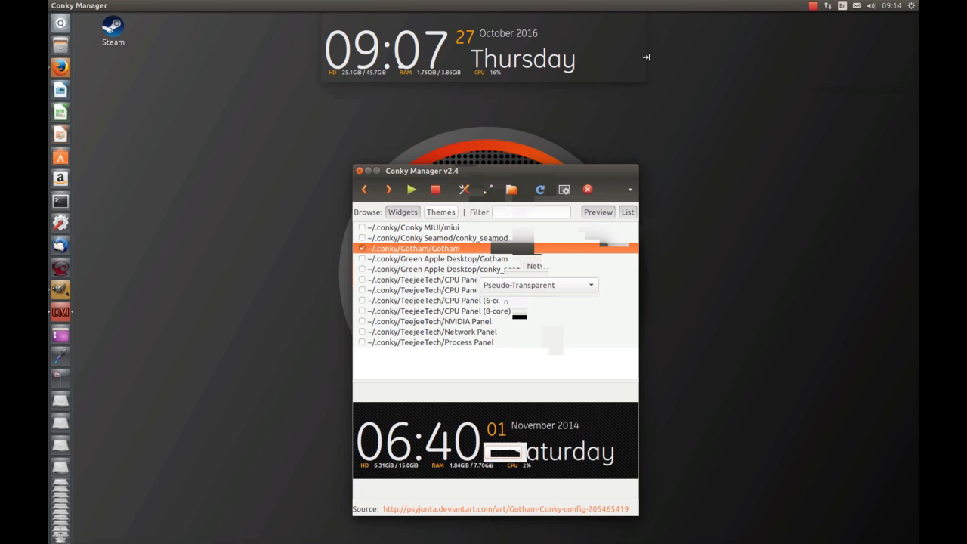
Step: Set the Gotham widget's transparency type to Transparent and apply it
{"action": "left_click", "coordinate": [538, 285]}
{"action": "left_click", "coordinate": [529, 295]}
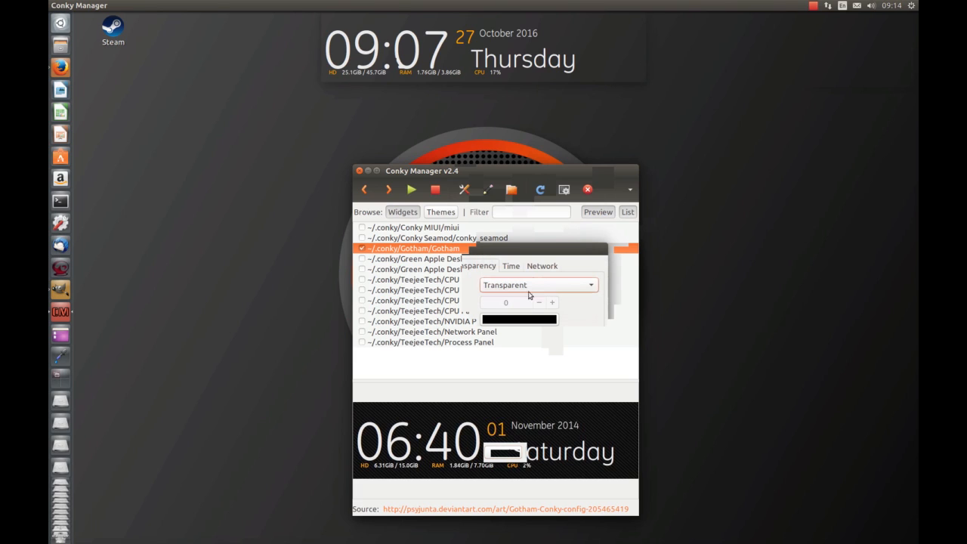
{"action": "left_click", "coordinate": [507, 452]}
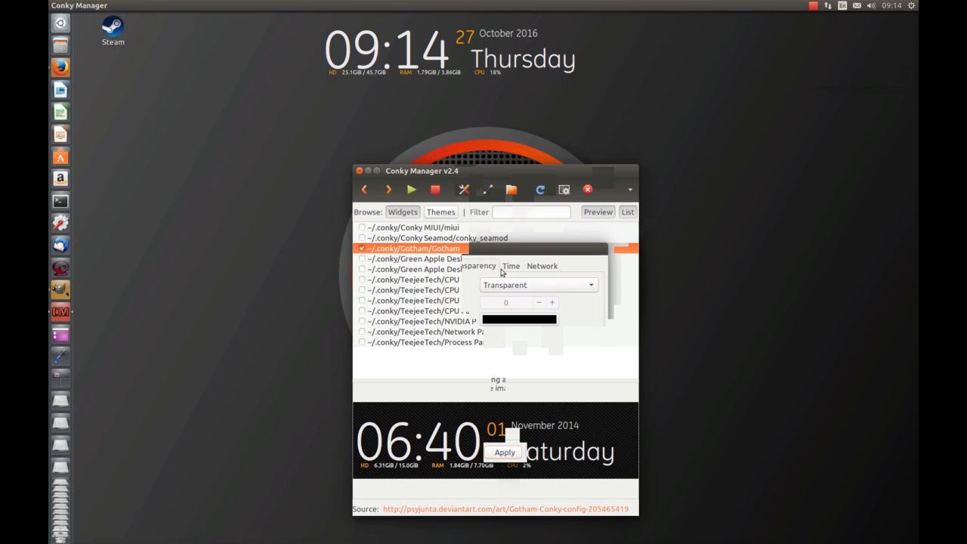
Step: Set the Gotham widget's transparency type to Pseudo-Transparent, apply it, and close the Edit Widget dialog
{"action": "left_click", "coordinate": [520, 287]}
{"action": "left_click", "coordinate": [516, 299]}
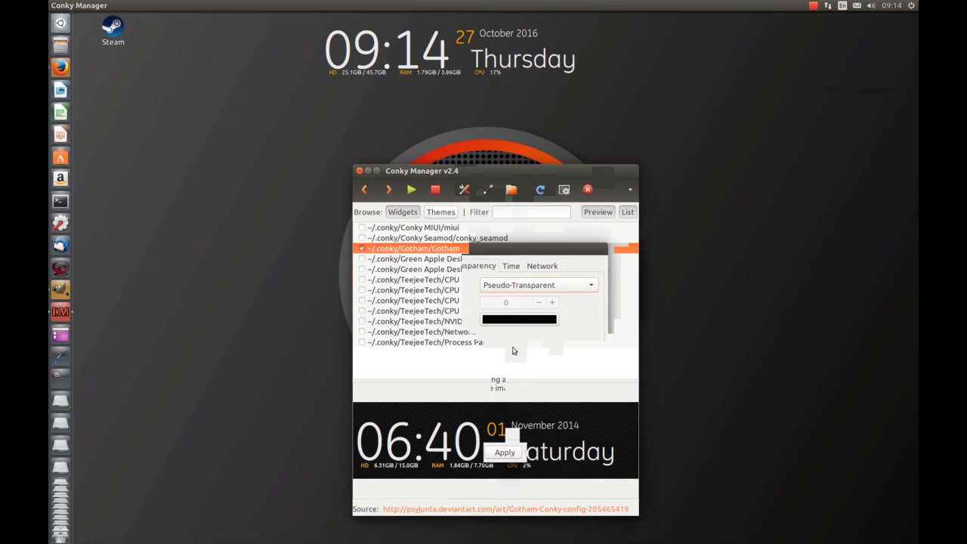
{"action": "left_click", "coordinate": [505, 452]}
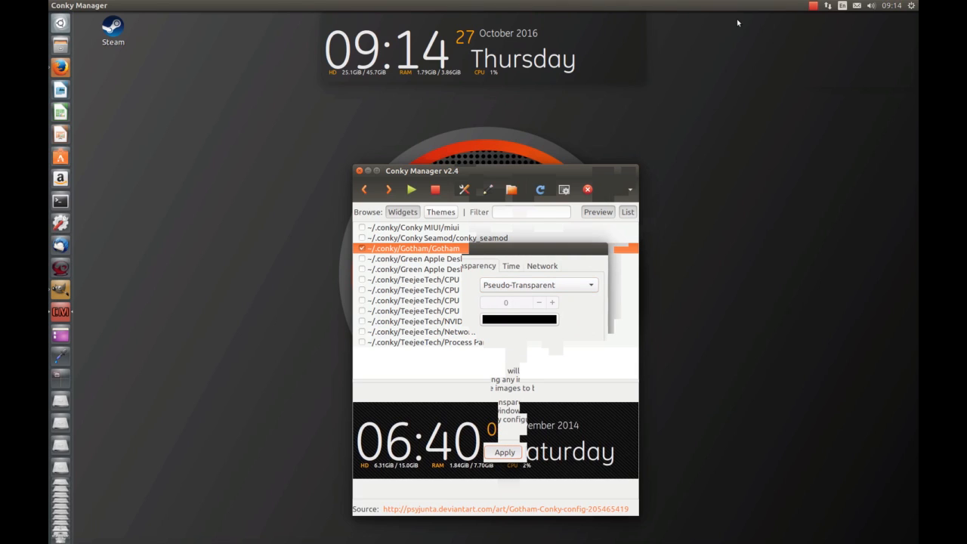
{"action": "left_click", "coordinate": [390, 249]}
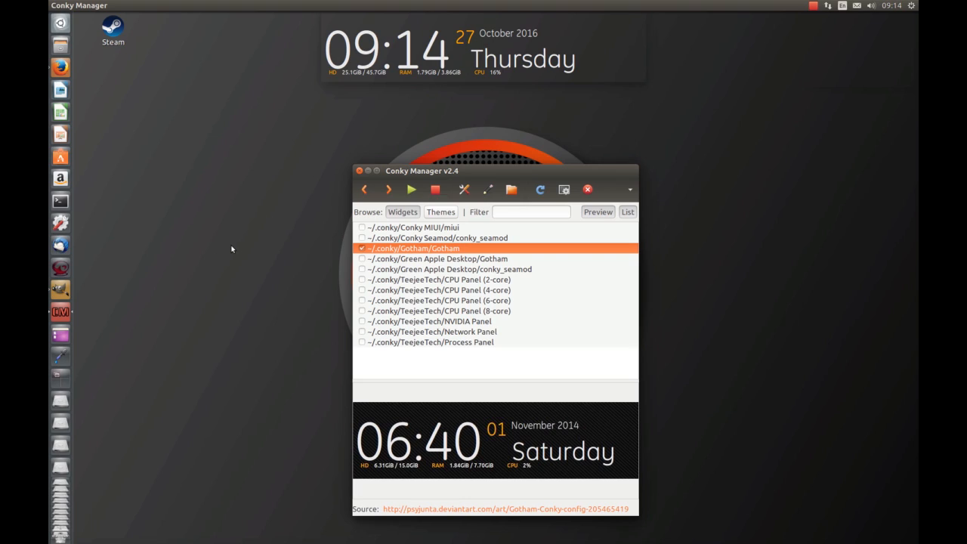
Step: Open the Files manager, move its window clear of the clock widget, and open the Lubuntu 16.04 volume
{"action": "left_click", "coordinate": [61, 45]}
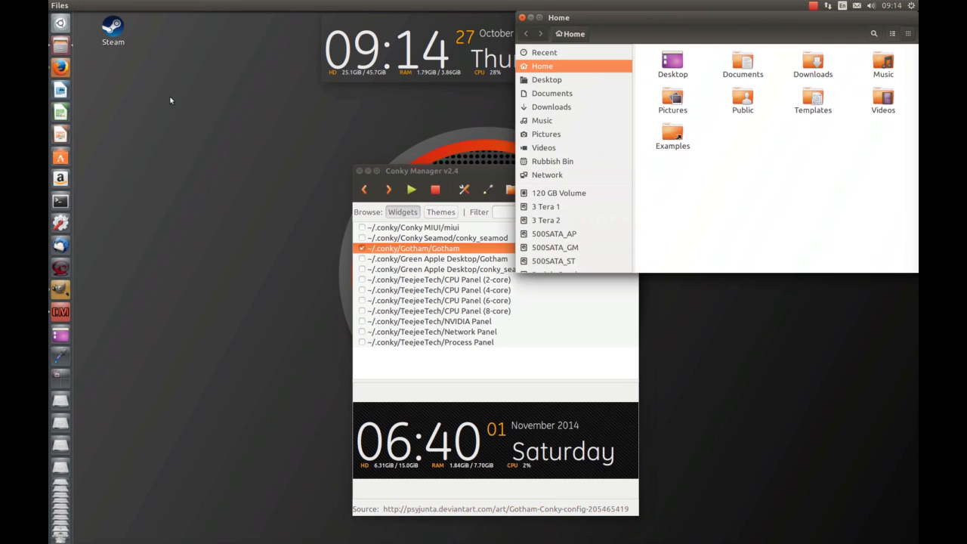
{"action": "left_click_drag", "start_coordinate": [673, 17], "coordinate": [256, 102]}
{"action": "scroll", "coordinate": [167, 227], "scroll_direction": "down", "scroll_amount": 5}
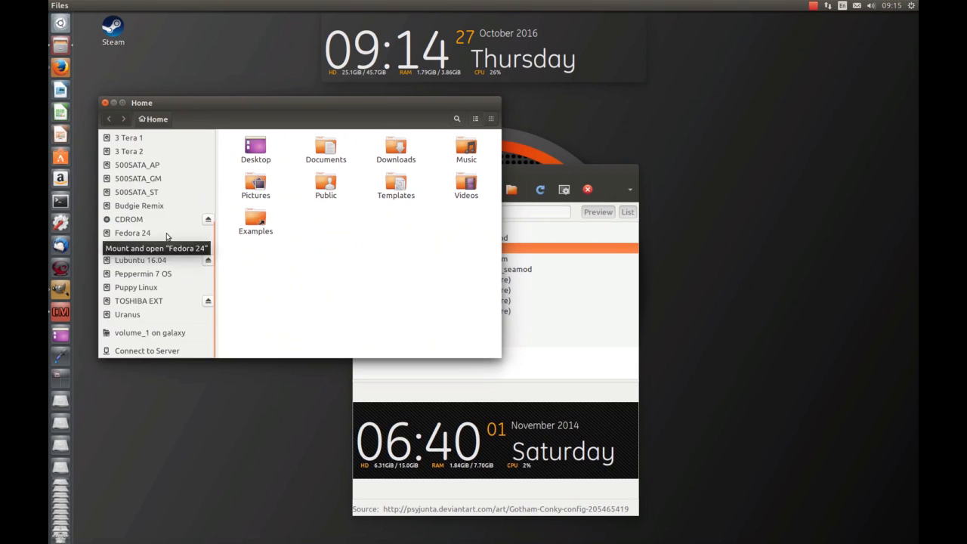
{"action": "scroll", "coordinate": [167, 236], "scroll_direction": "up", "scroll_amount": 2}
{"action": "scroll", "coordinate": [154, 299], "scroll_direction": "down", "scroll_amount": 1}
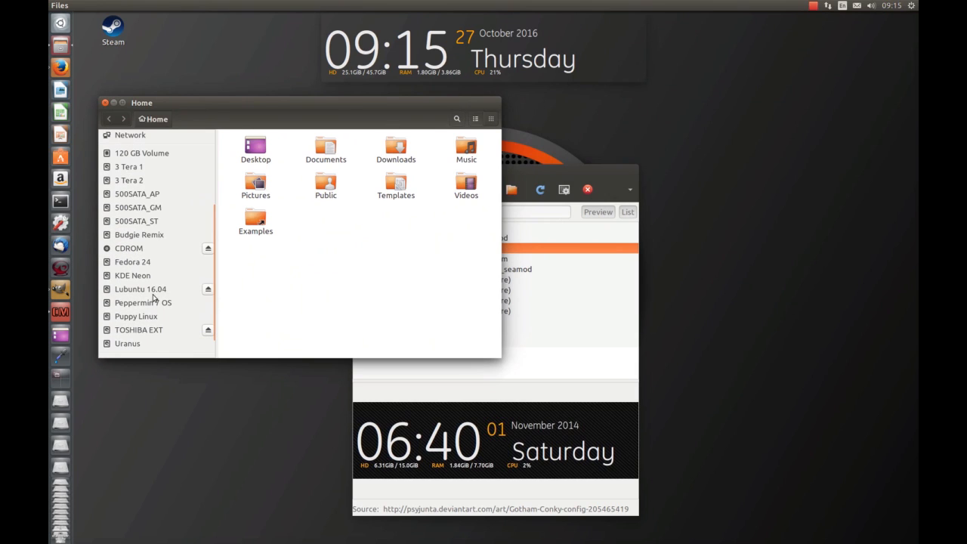
{"action": "left_click", "coordinate": [140, 291]}
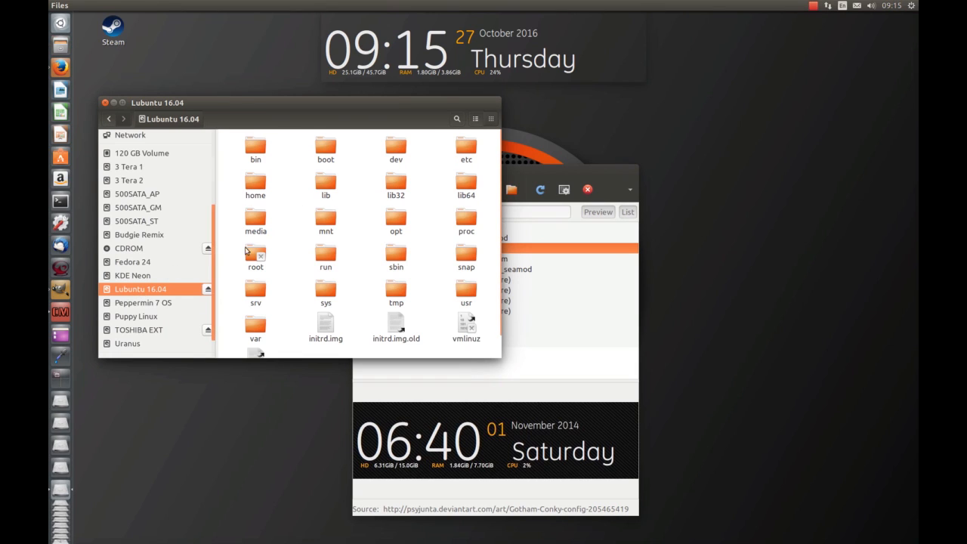
Step: Open the user's personal folder inside home on the Lubuntu 16.04 volume, and show its hidden files
{"action": "double_click", "coordinate": [260, 192]}
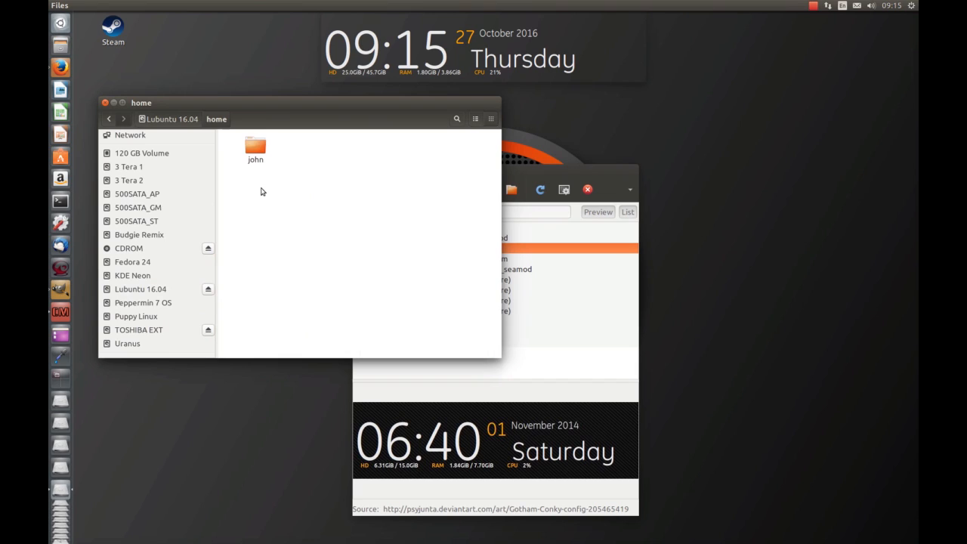
{"action": "double_click", "coordinate": [261, 157]}
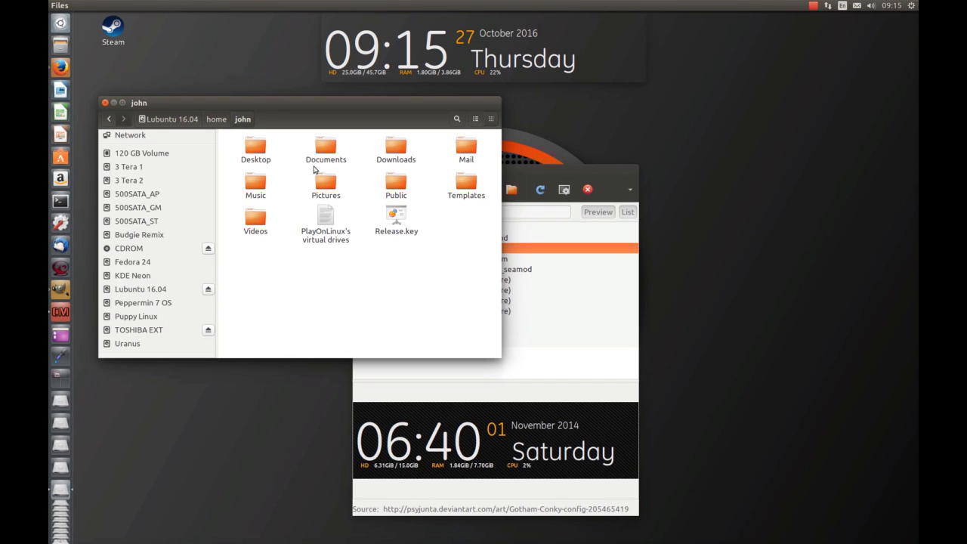
{"action": "key", "text": "ctrl+h"}
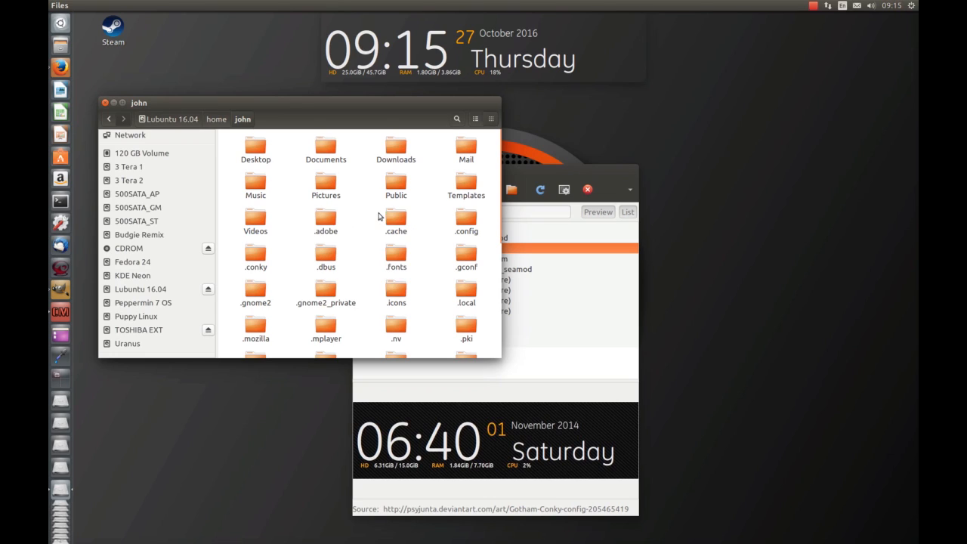
Step: Locate the hidden .conky folder in the user's personal folder and open it
{"action": "scroll", "coordinate": [385, 210], "scroll_direction": "down", "scroll_amount": 1}
{"action": "scroll", "coordinate": [400, 210], "scroll_direction": "up", "scroll_amount": 1}
{"action": "scroll", "coordinate": [436, 223], "scroll_direction": "down", "scroll_amount": 2}
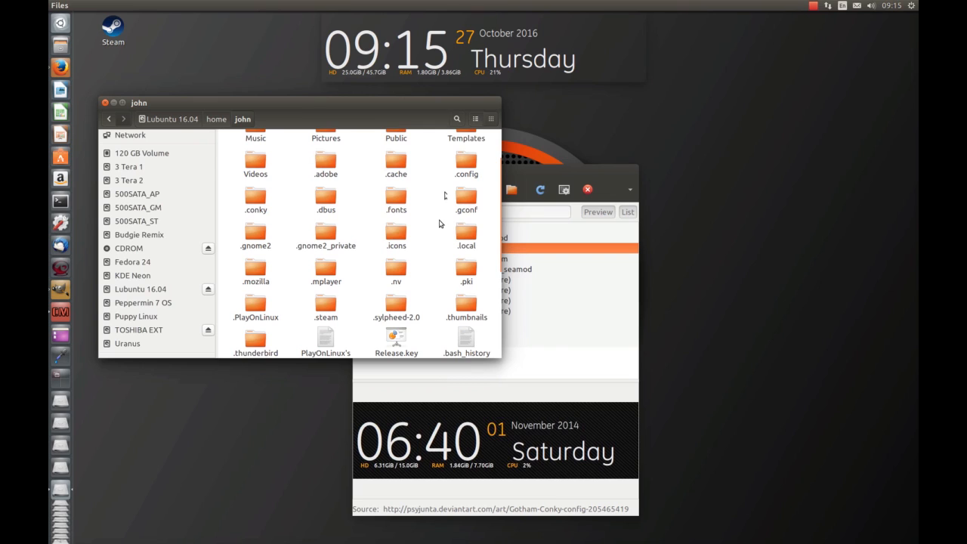
{"action": "scroll", "coordinate": [437, 224], "scroll_direction": "up", "scroll_amount": 1}
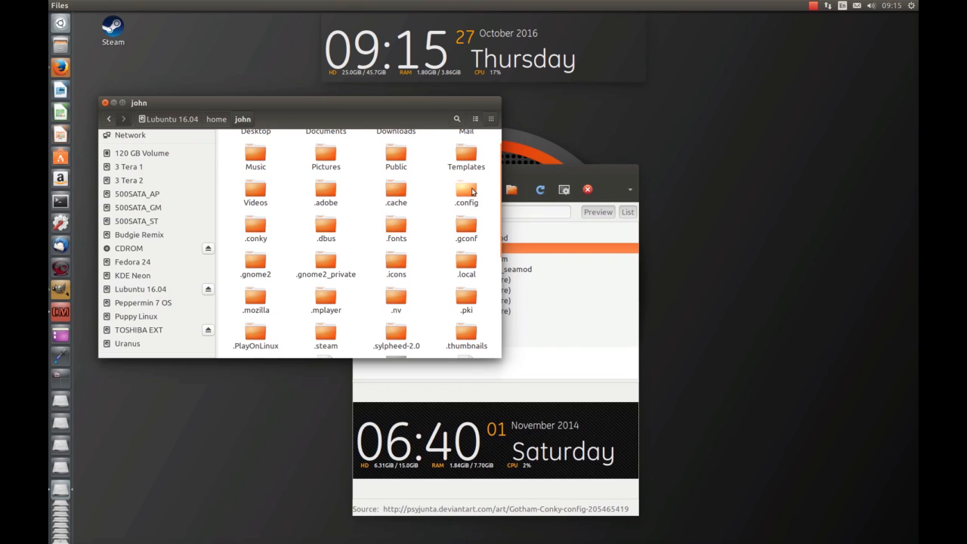
{"action": "double_click", "coordinate": [263, 226]}
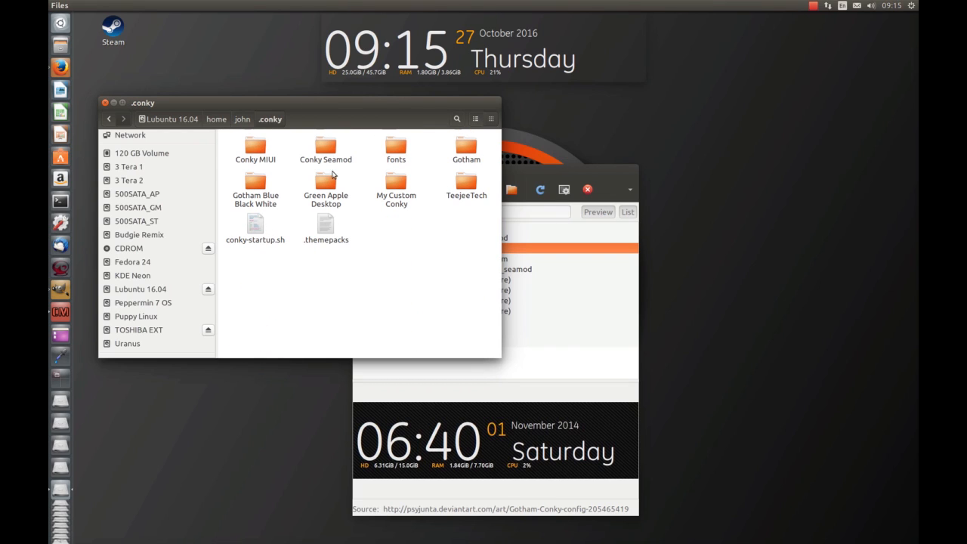
Step: Copy the My Custom Conky and Gotham Blue Black White folders from .conky to the desktop
{"action": "left_click", "coordinate": [397, 186]}
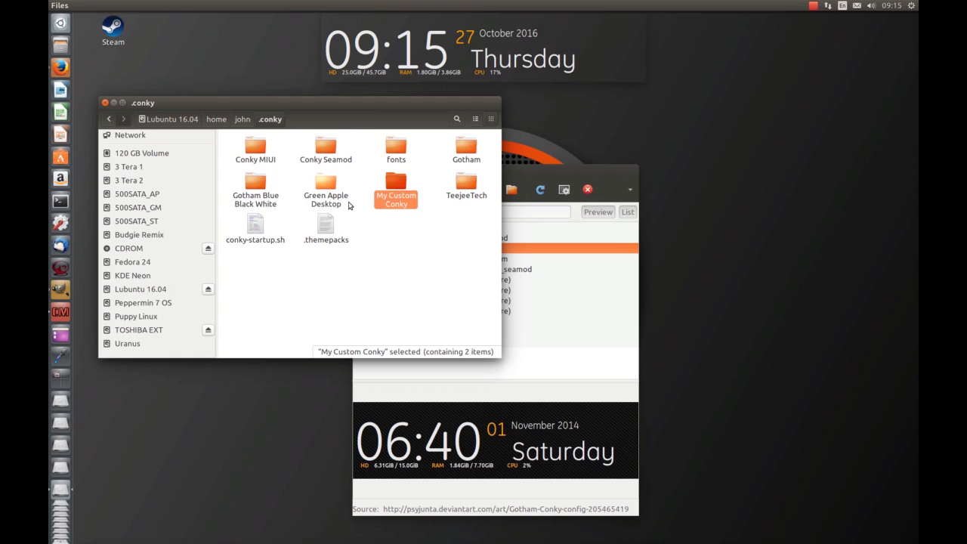
{"action": "left_click", "coordinate": [258, 187], "text": "ctrl"}
{"action": "right_click", "coordinate": [258, 185]}
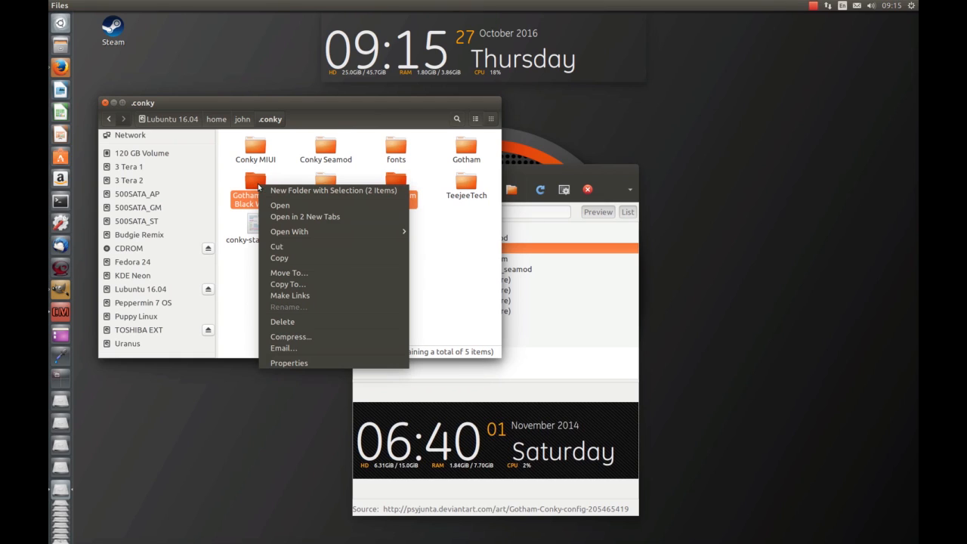
{"action": "key", "text": "Escape"}
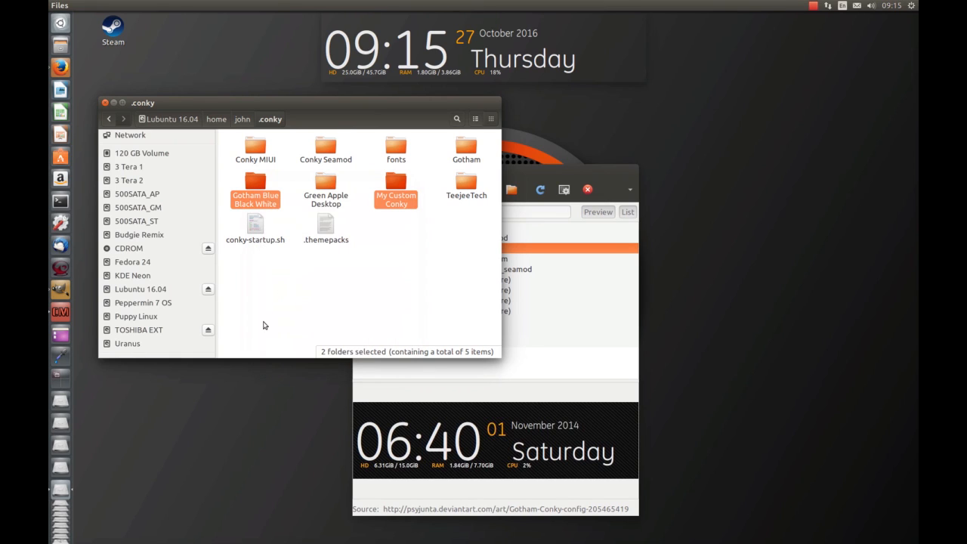
{"action": "right_click", "coordinate": [160, 386]}
{"action": "left_click", "coordinate": [200, 433]}
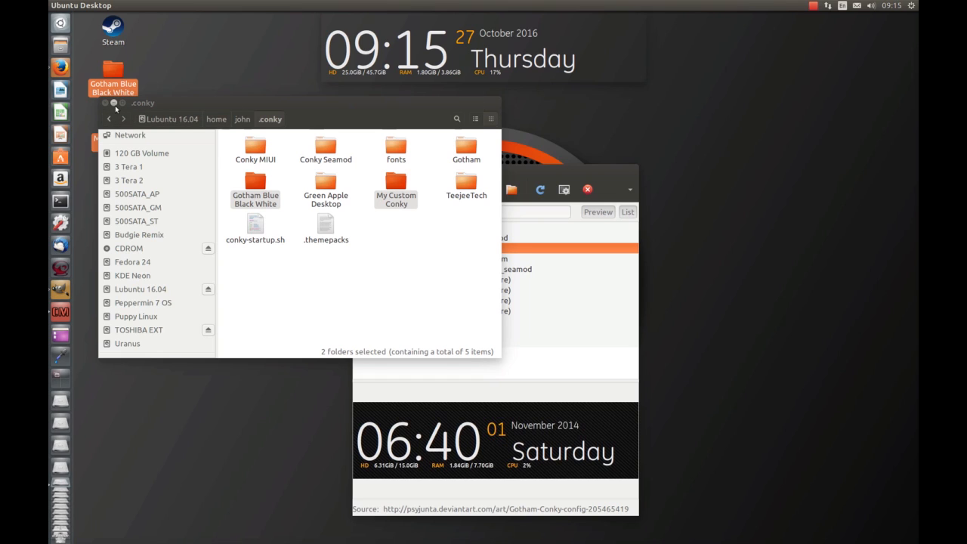
Step: Go to the current system's Home folder and turn off the display of hidden files
{"action": "scroll", "coordinate": [160, 217], "scroll_direction": "up", "scroll_amount": 3}
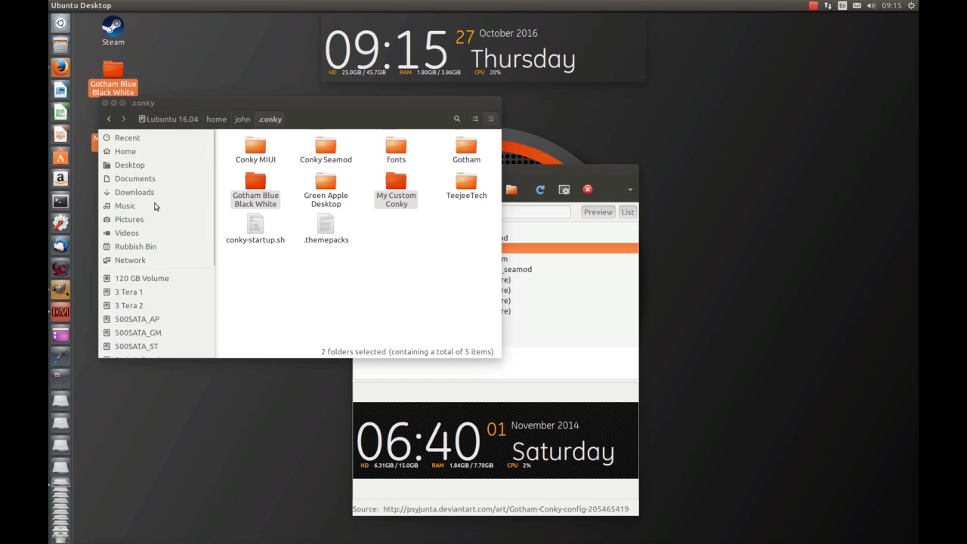
{"action": "left_click", "coordinate": [126, 151]}
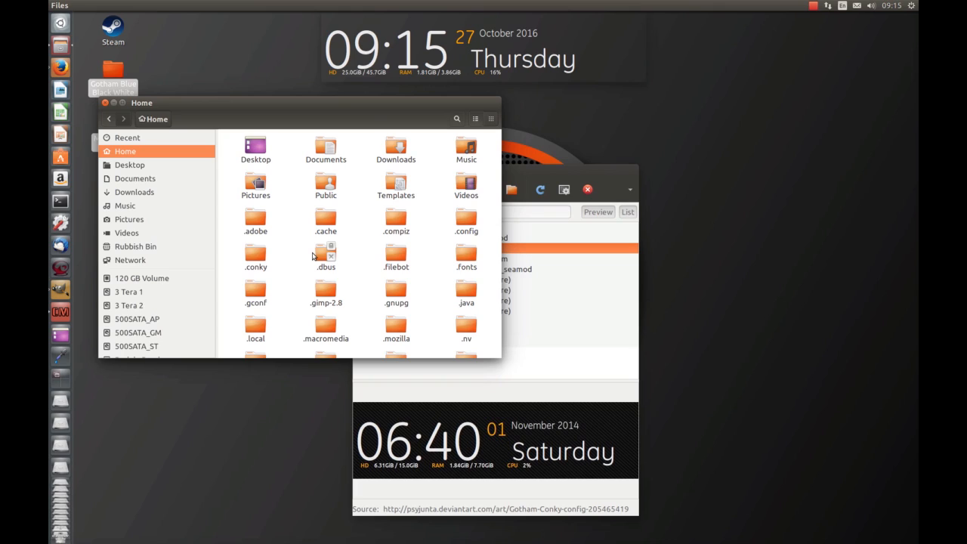
{"action": "key", "text": "ctrl+h"}
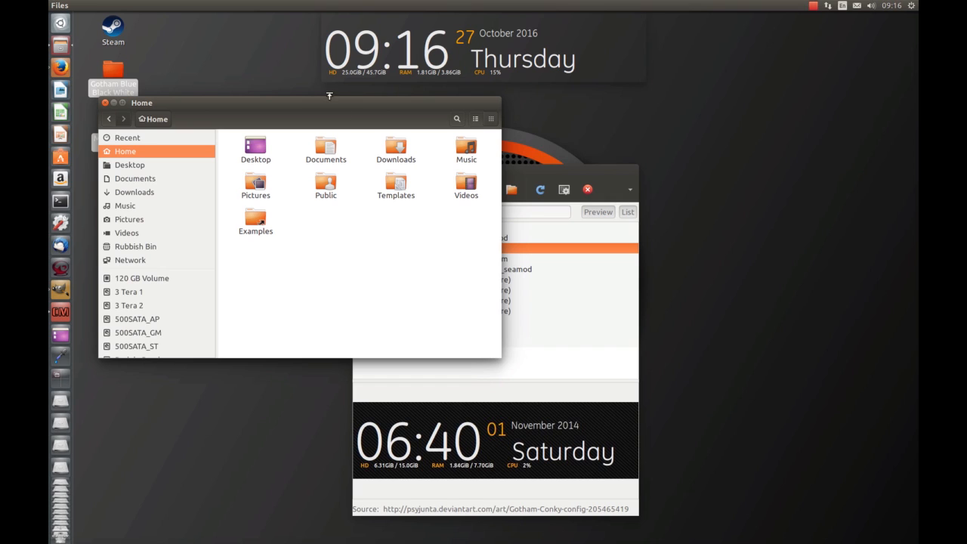
Step: Show the hidden files in the Home folder
{"action": "left_click_drag", "start_coordinate": [336, 100], "coordinate": [337, 139]}
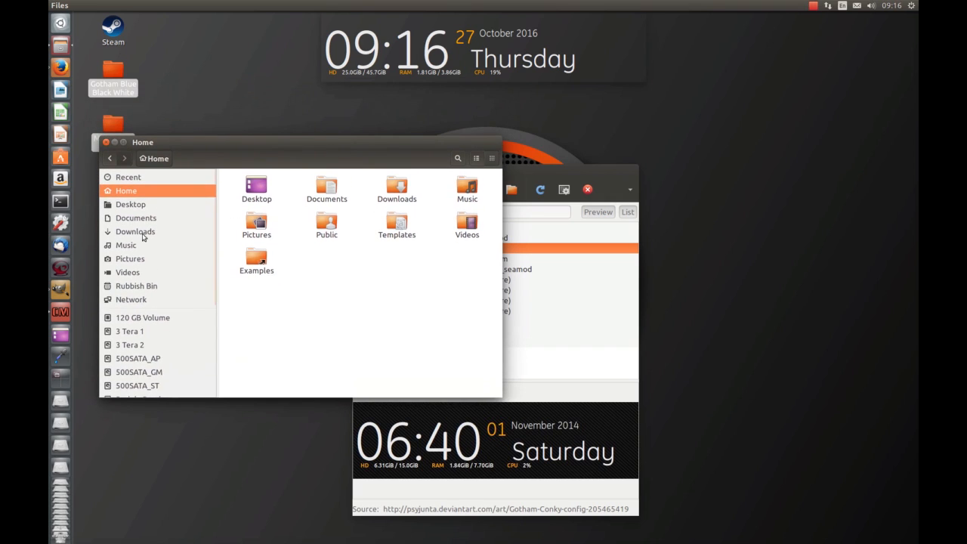
{"action": "left_click", "coordinate": [131, 205]}
{"action": "left_click", "coordinate": [129, 192]}
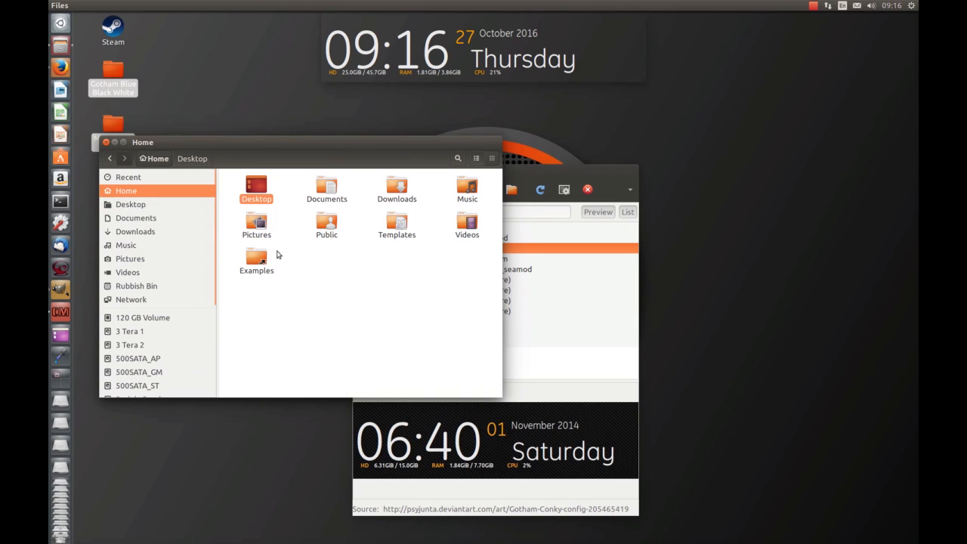
{"action": "key", "text": "ctrl+h"}
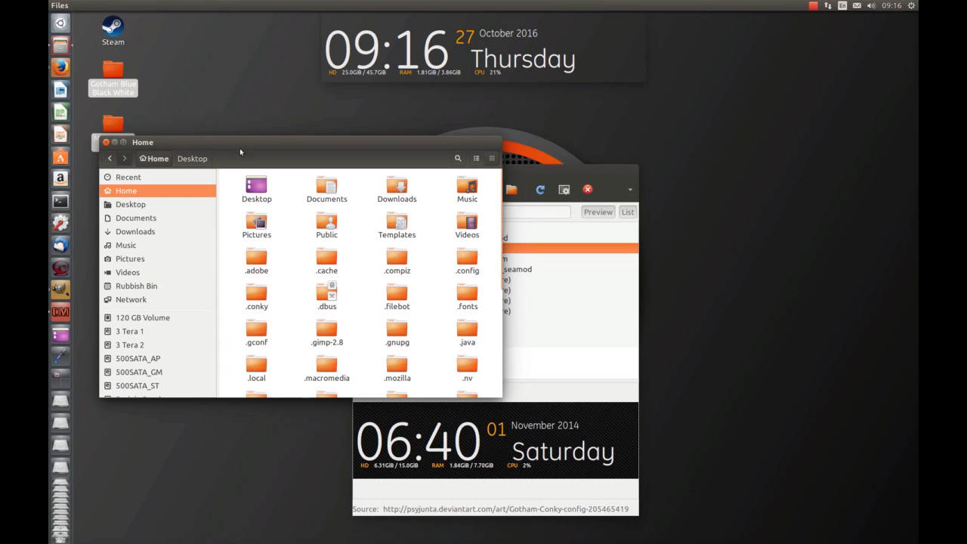
Step: Turn the display of hidden files off and back on in the Home folder
{"action": "mouse_move", "coordinate": [145, 4]}
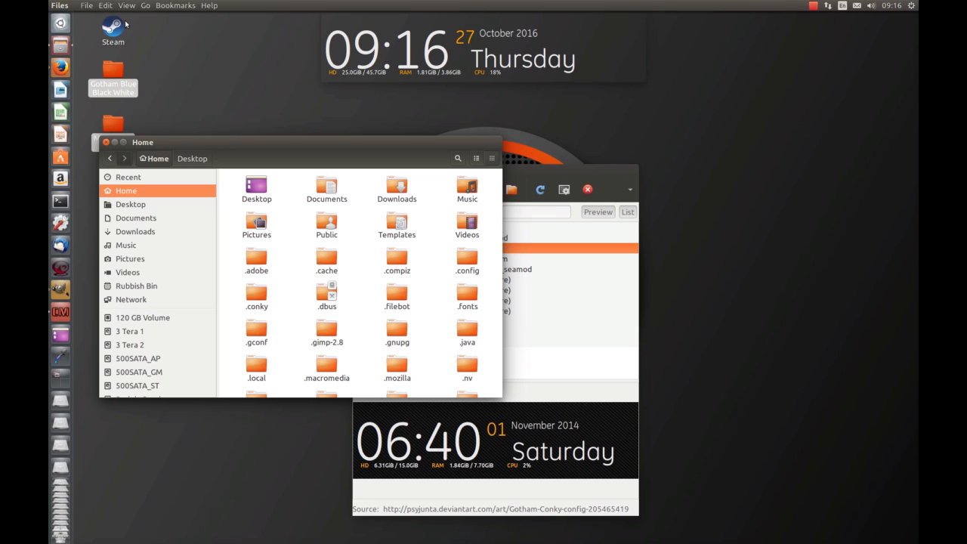
{"action": "left_click_drag", "start_coordinate": [216, 141], "coordinate": [227, 132]}
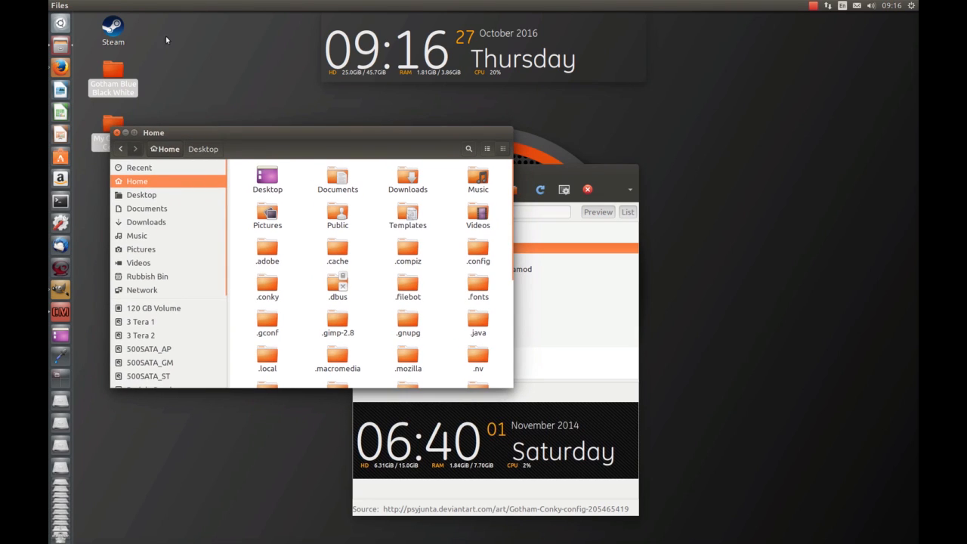
{"action": "left_click", "coordinate": [125, 5]}
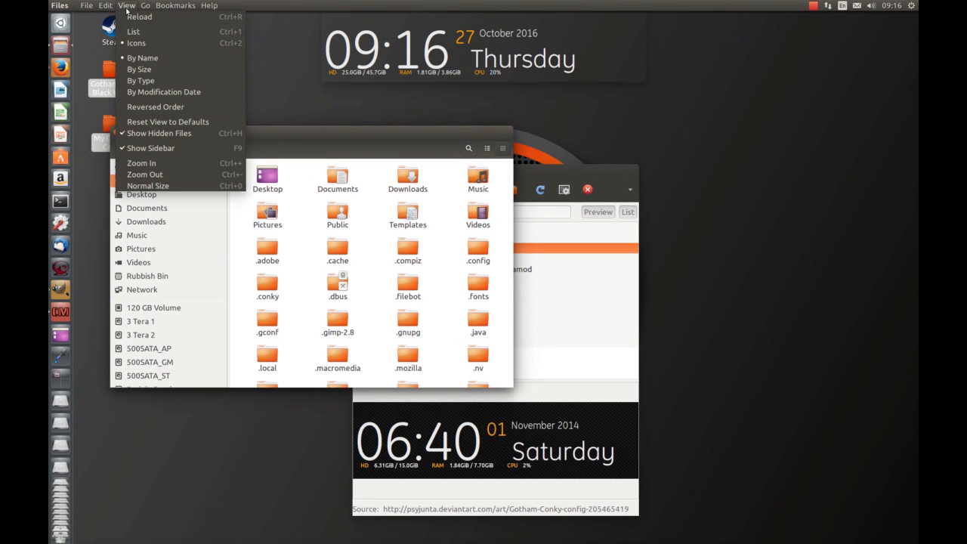
{"action": "left_click", "coordinate": [164, 136]}
{"action": "left_click", "coordinate": [125, 5]}
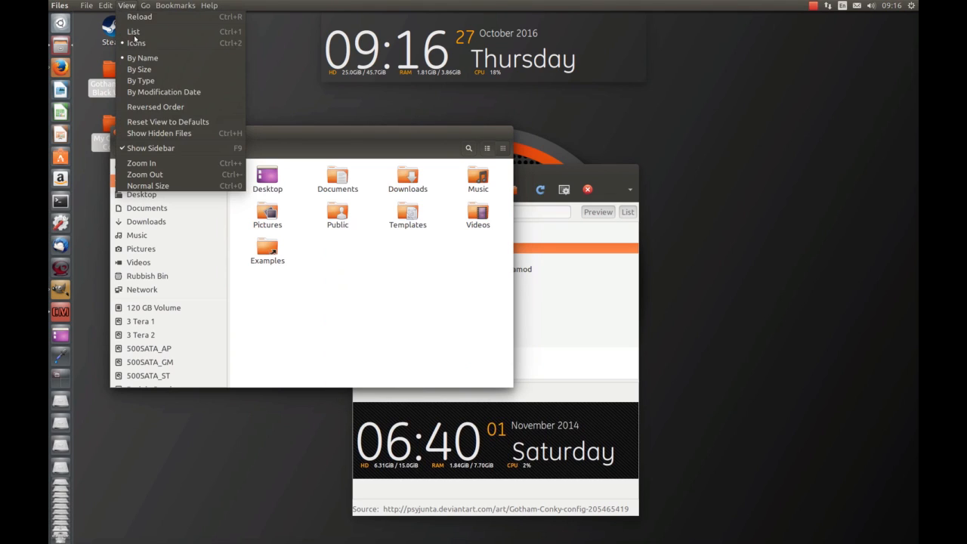
{"action": "left_click", "coordinate": [134, 33]}
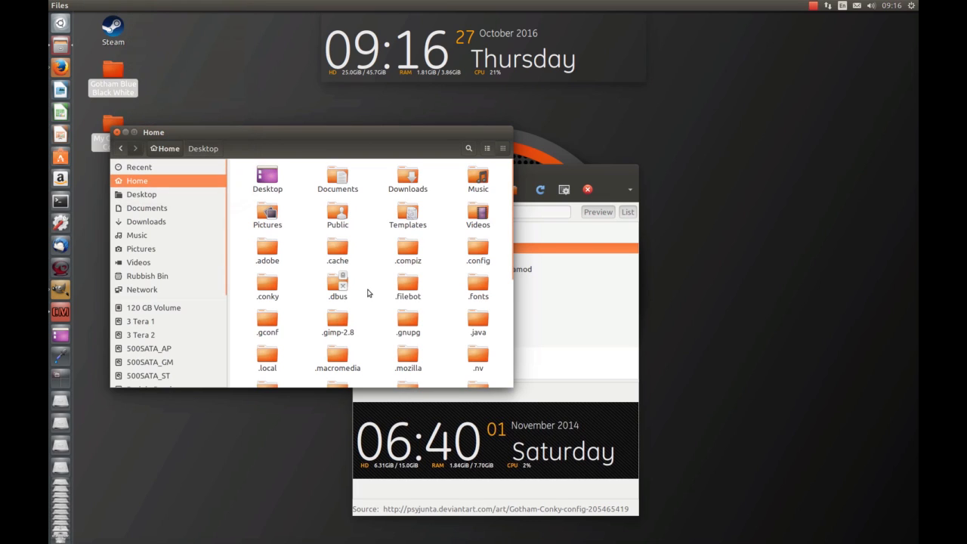
Step: Open the hidden .conky folder in Home and compare its folders with the widget list in Conky Manager
{"action": "double_click", "coordinate": [268, 285]}
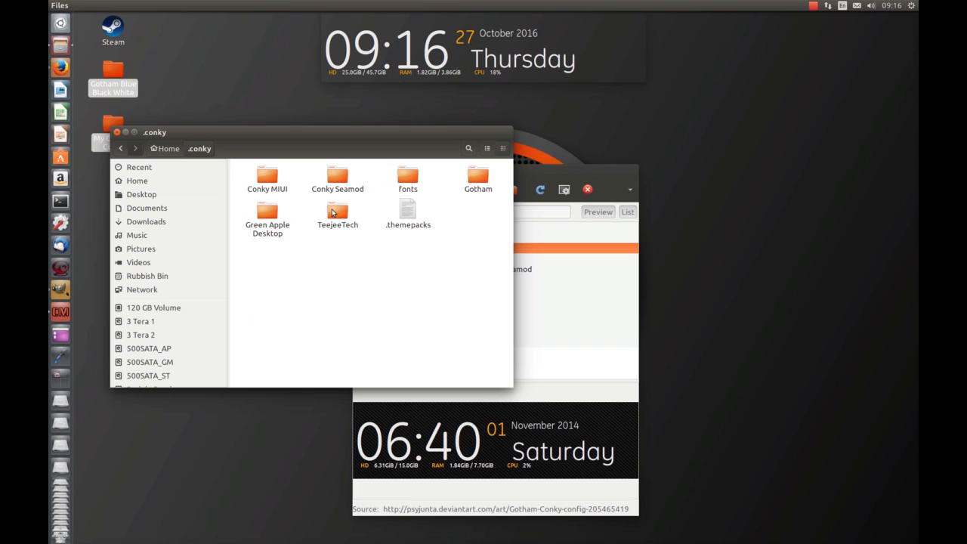
{"action": "left_click_drag", "start_coordinate": [385, 139], "coordinate": [361, 174]}
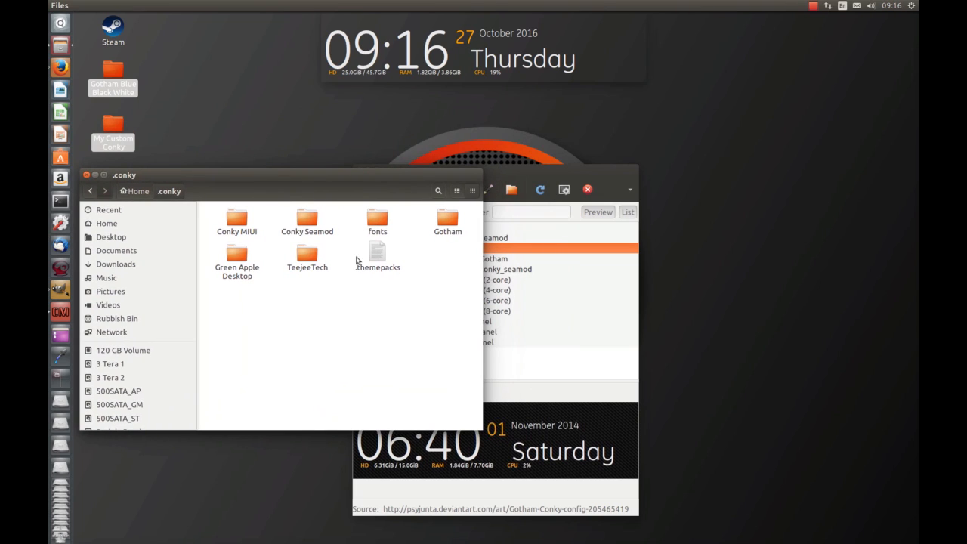
{"action": "left_click", "coordinate": [542, 176]}
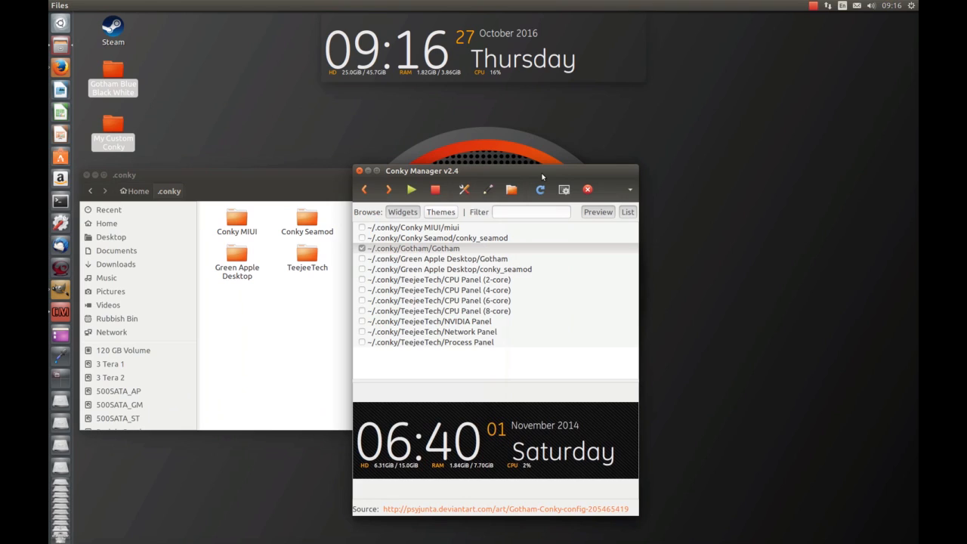
{"action": "left_click", "coordinate": [409, 248]}
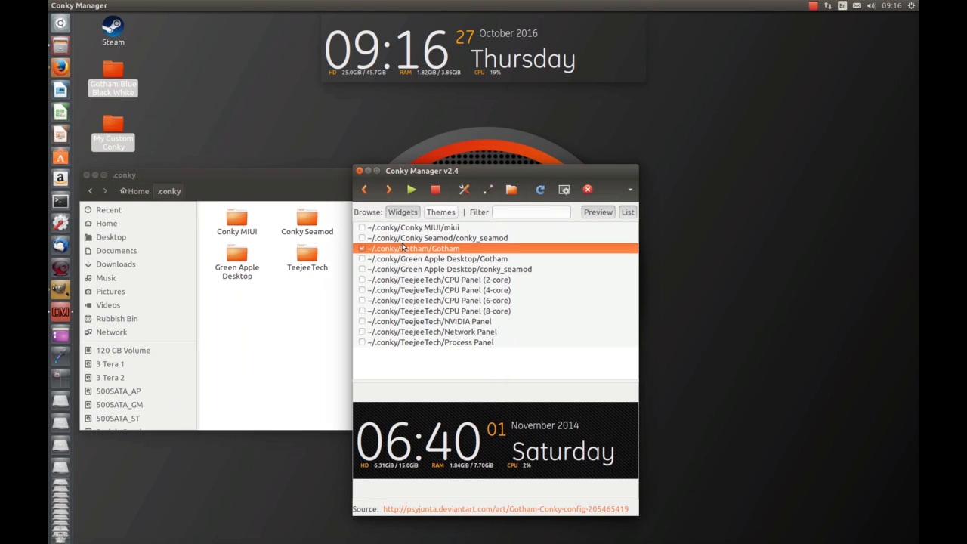
{"action": "left_click", "coordinate": [318, 293]}
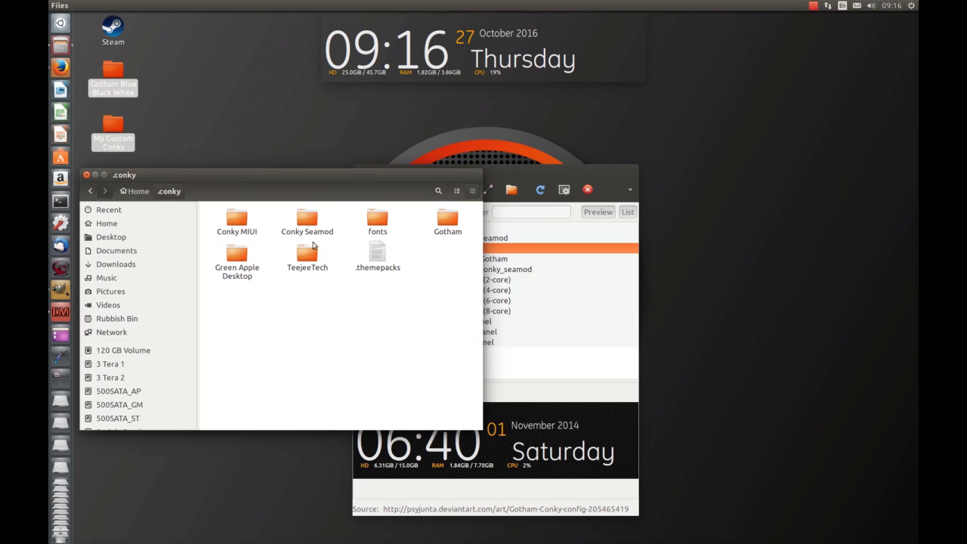
Step: Inspect the files in the Gotham folder, view the Gotham.jpg preview image, and return to the .conky folder
{"action": "double_click", "coordinate": [446, 221]}
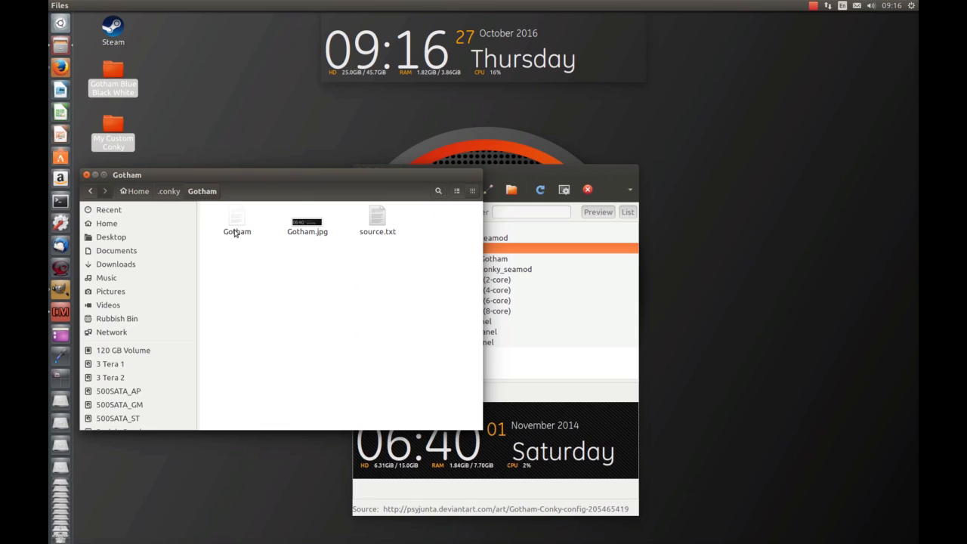
{"action": "left_click", "coordinate": [242, 230]}
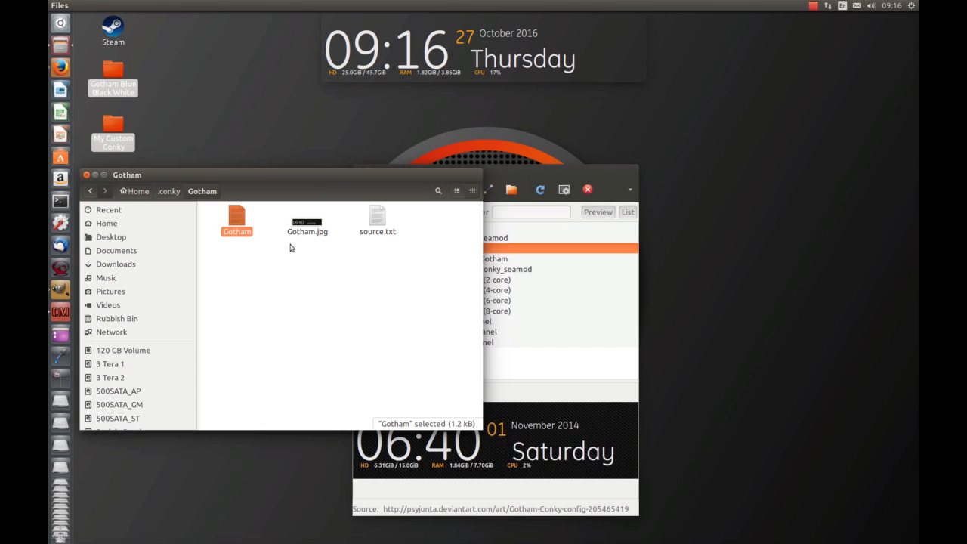
{"action": "double_click", "coordinate": [305, 226]}
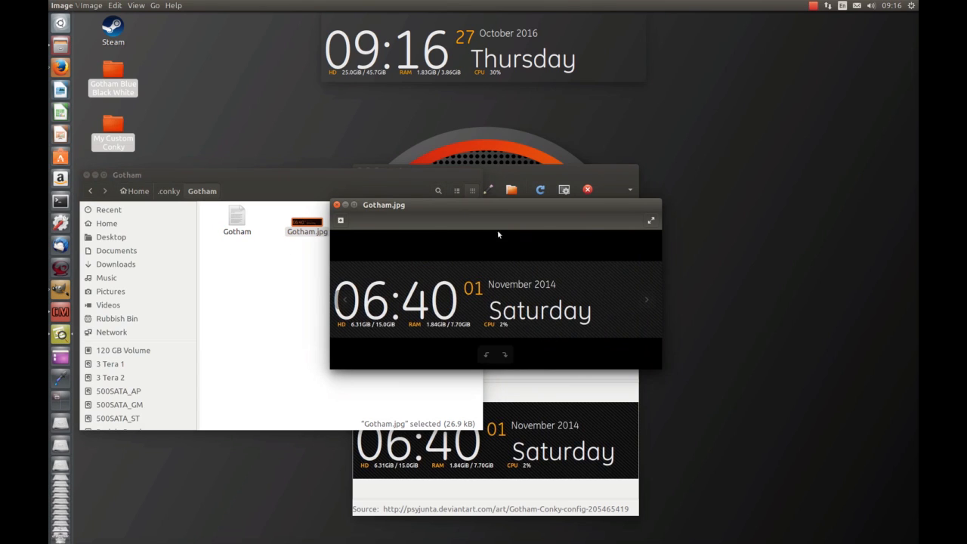
{"action": "left_click", "coordinate": [337, 204]}
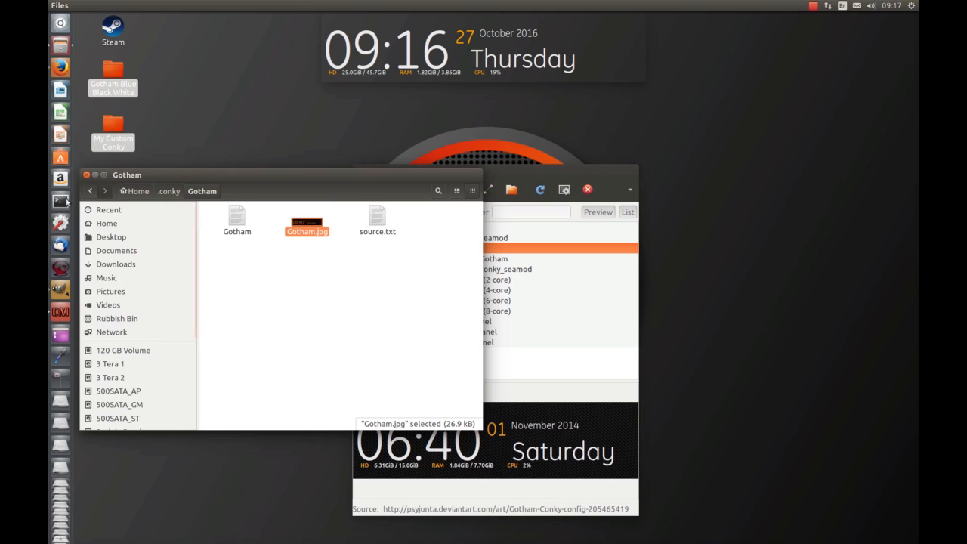
{"action": "left_click", "coordinate": [90, 192]}
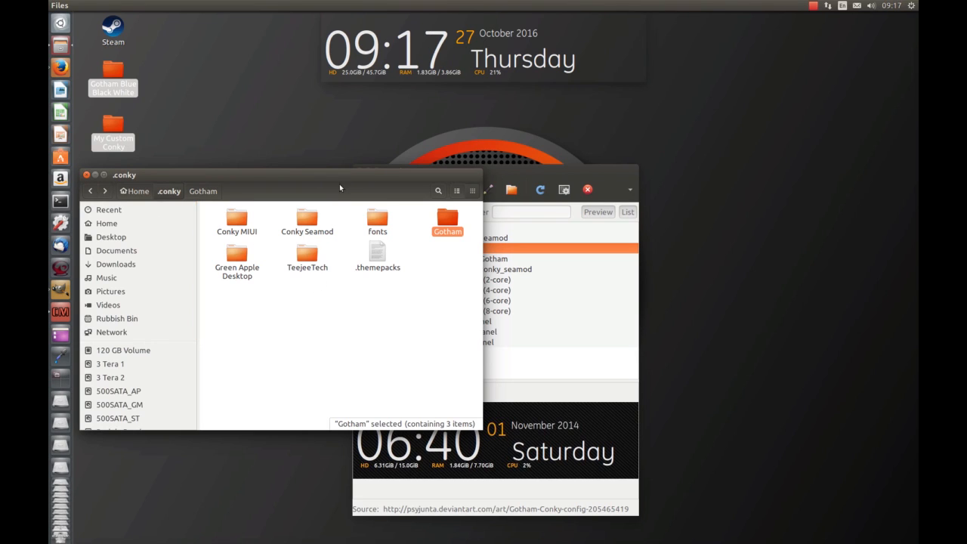
Step: Copy the Gotham Blue Black White and My Custom Conky folders from the desktop into the .conky folder
{"action": "left_click_drag", "start_coordinate": [346, 175], "coordinate": [349, 187]}
{"action": "left_click", "coordinate": [160, 120]}
{"action": "left_click_drag", "start_coordinate": [162, 95], "coordinate": [108, 151]}
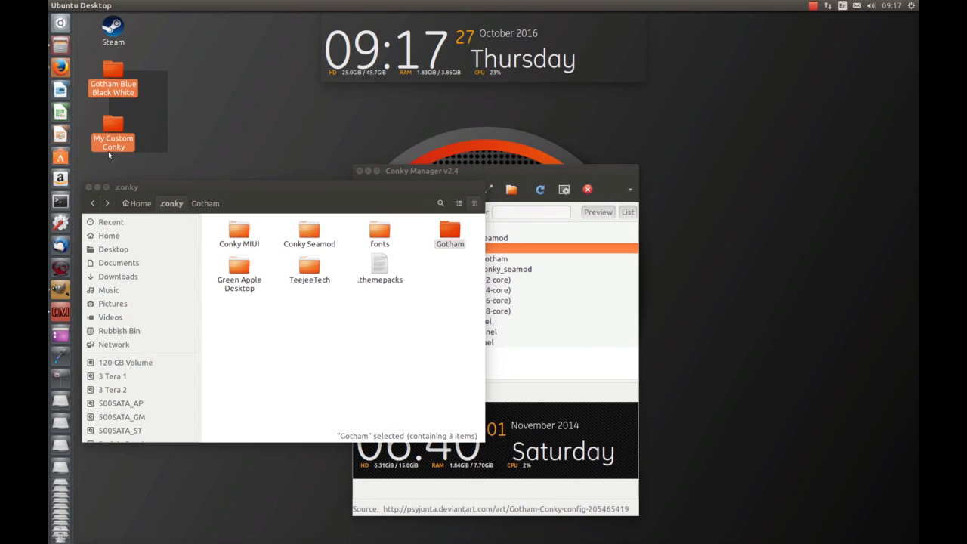
{"action": "right_click", "coordinate": [115, 71]}
{"action": "left_click", "coordinate": [132, 122]}
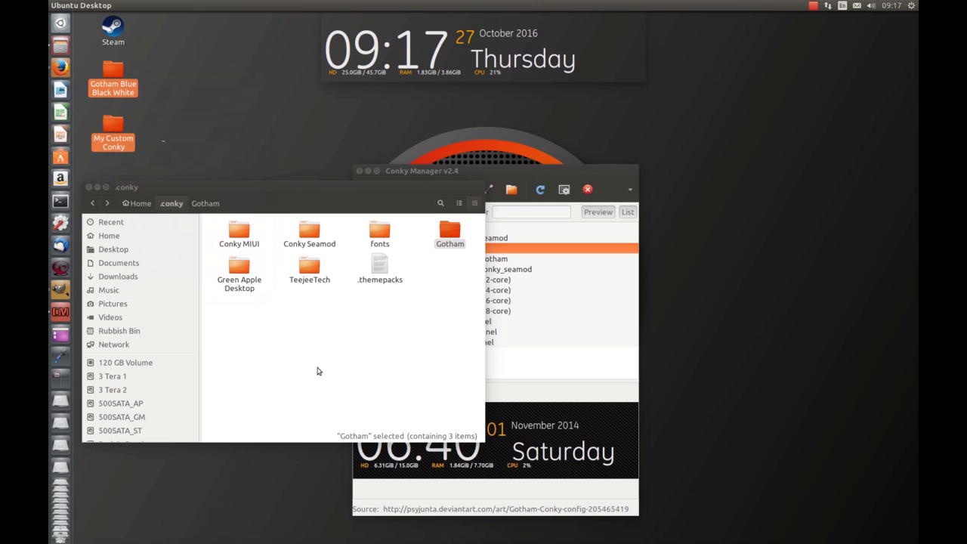
{"action": "right_click", "coordinate": [320, 371]}
{"action": "left_click", "coordinate": [370, 430]}
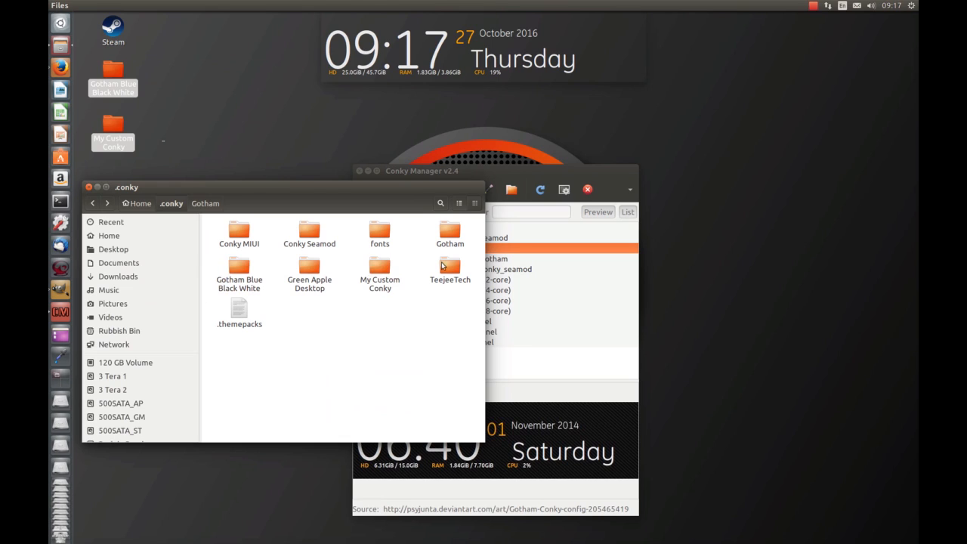
Step: Close Conky Manager and launch it again to reload the widget list
{"action": "left_click", "coordinate": [518, 175]}
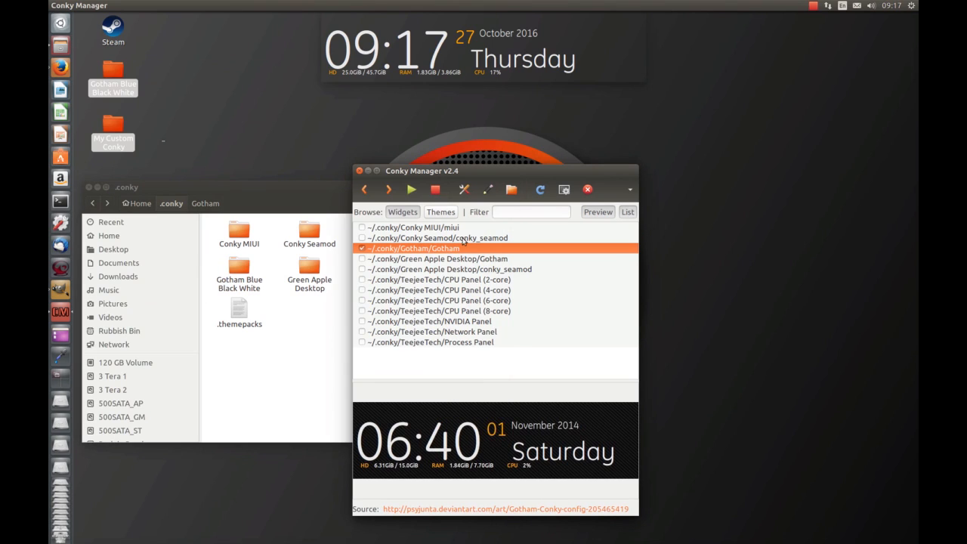
{"action": "left_click", "coordinate": [359, 170]}
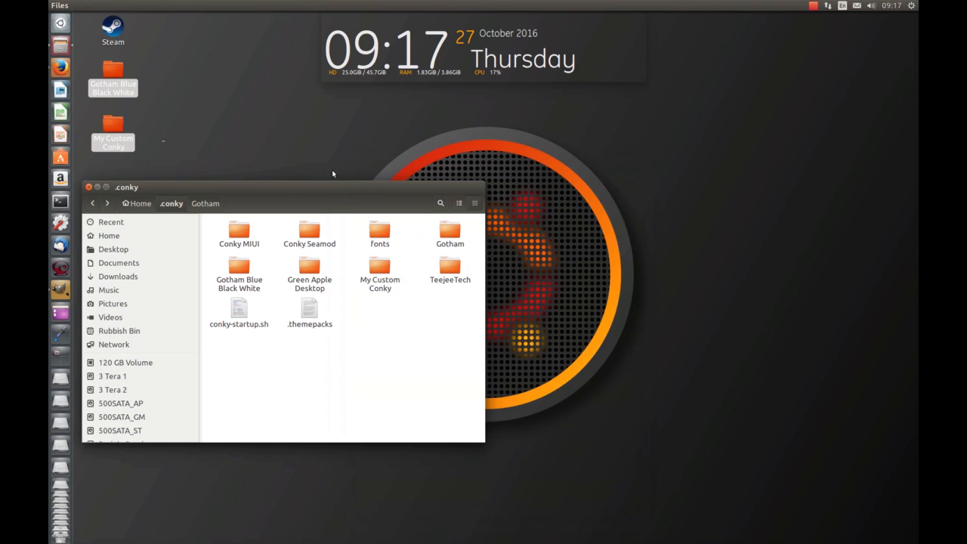
{"action": "key", "text": "super"}
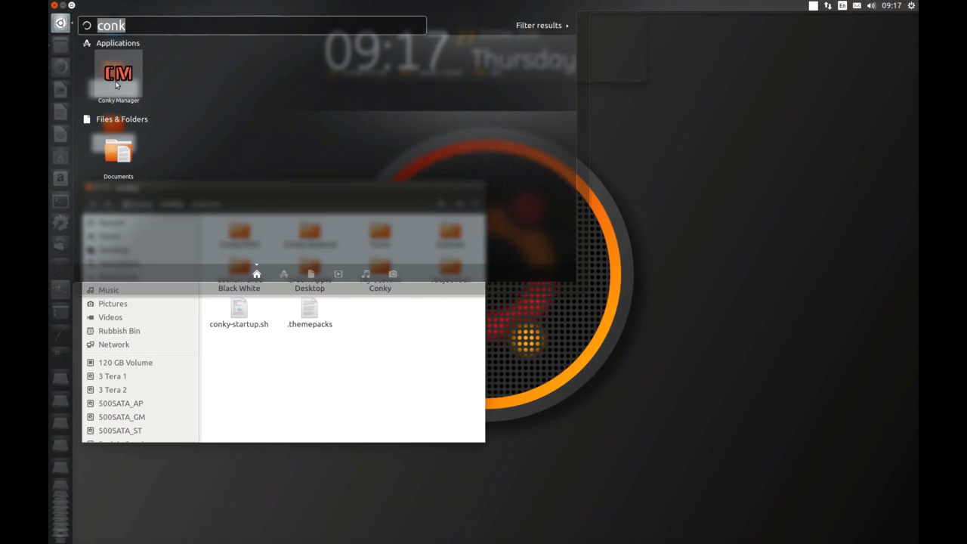
{"action": "left_click", "coordinate": [119, 76]}
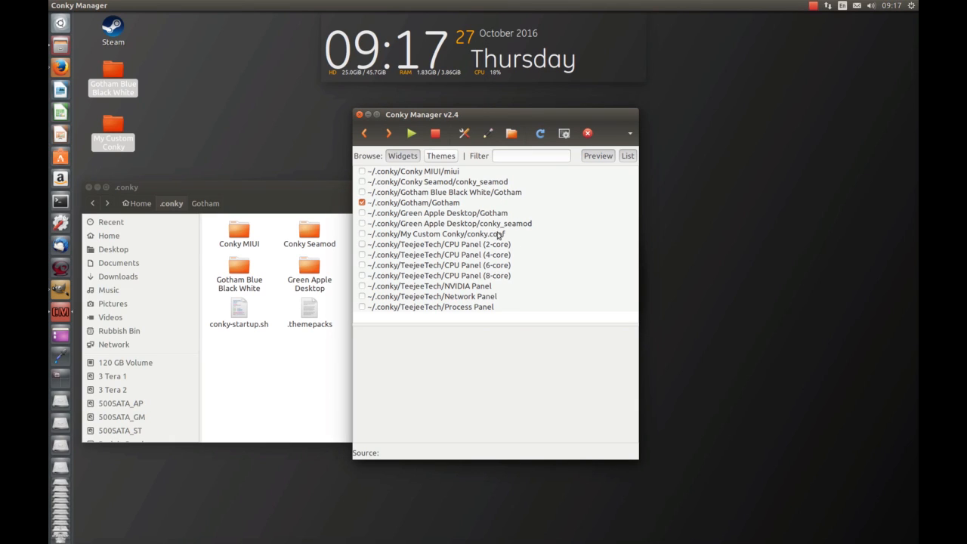
Step: Swap the Gotham widget for the Gotham Blue Black White version, and switch back to the original Gotham widget
{"action": "left_click", "coordinate": [364, 203]}
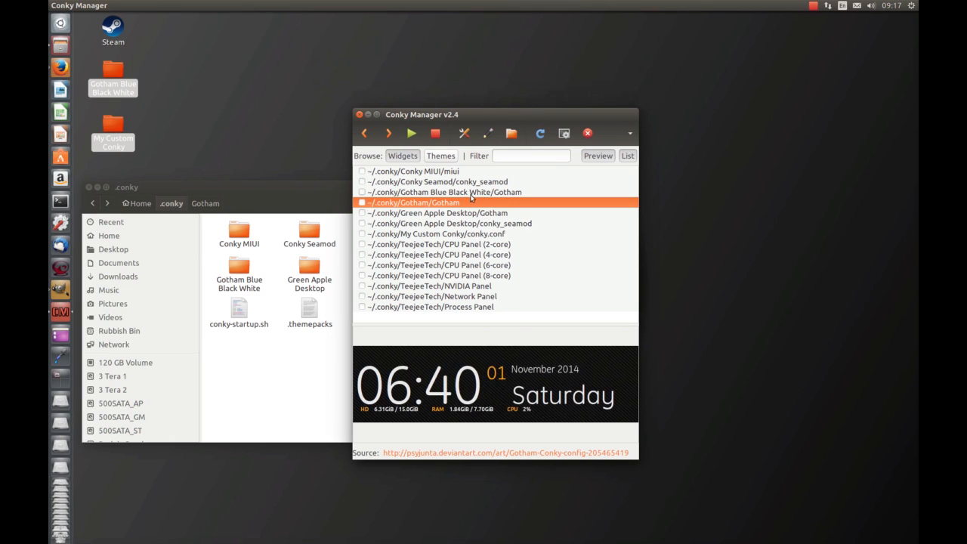
{"action": "left_click", "coordinate": [362, 192]}
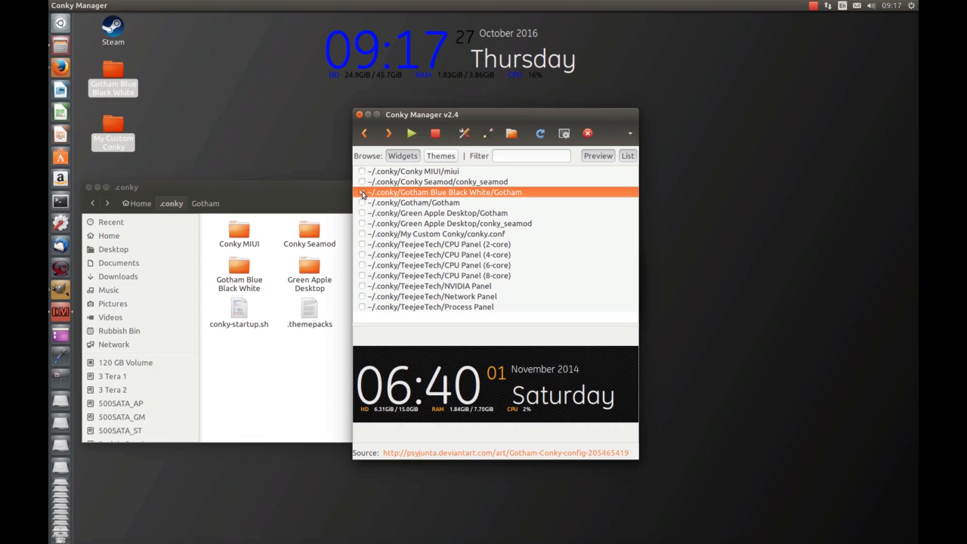
{"action": "left_click", "coordinate": [362, 192]}
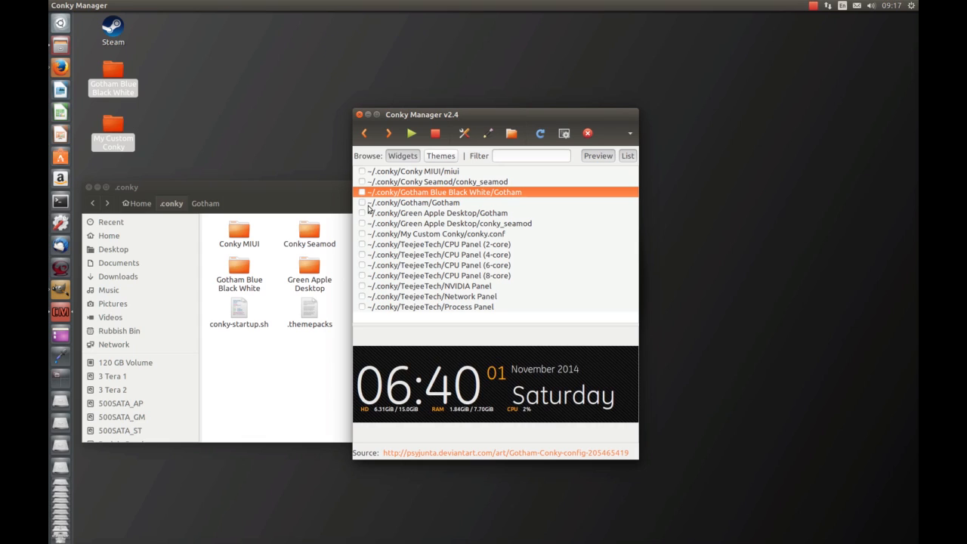
{"action": "left_click", "coordinate": [362, 202]}
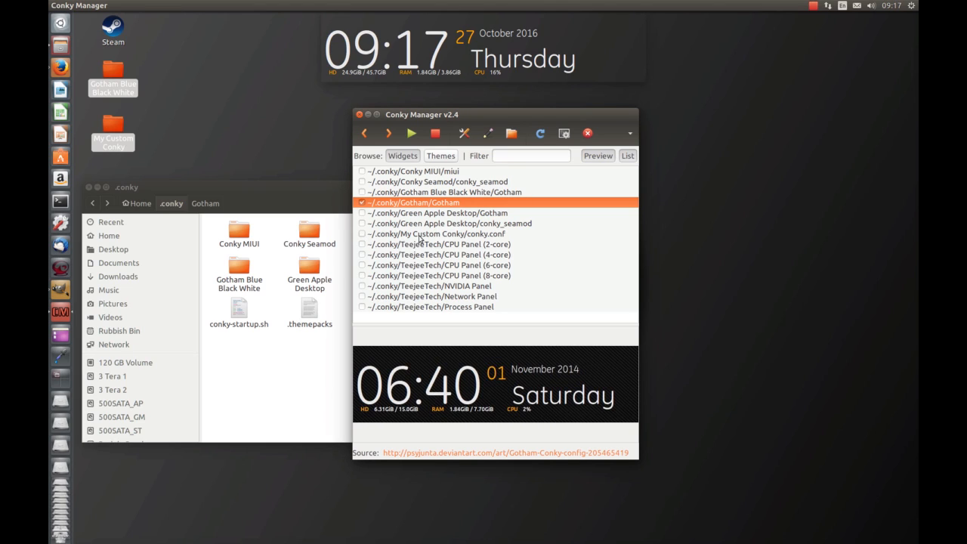
Step: Enable the My Custom Conky/conky.conf widget alongside Gotham and select its entry in the widget list
{"action": "left_click", "coordinate": [362, 234]}
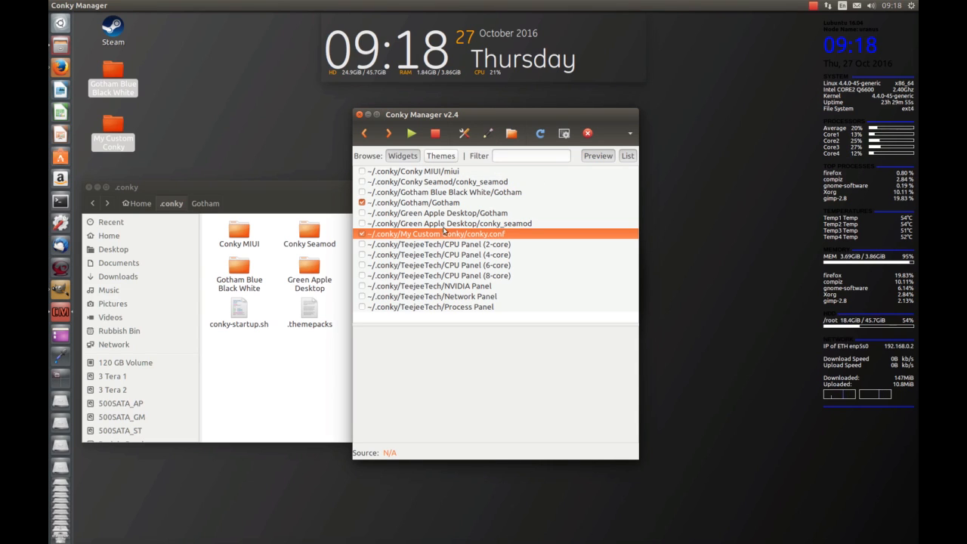
{"action": "left_click", "coordinate": [433, 204]}
{"action": "left_click", "coordinate": [442, 234]}
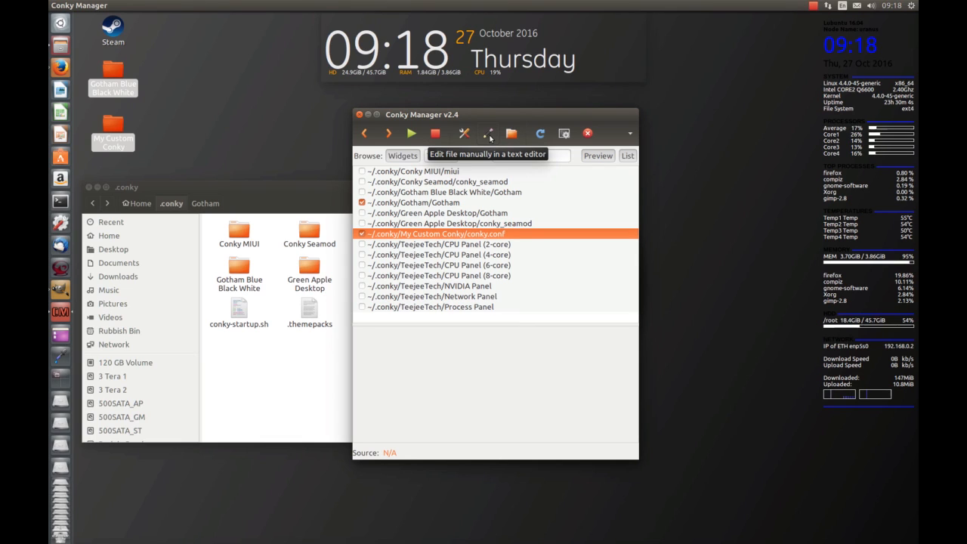
Step: Open My Custom Conky's conky.conf for manual editing in the text editor and close the empty untitled document
{"action": "left_click", "coordinate": [489, 135]}
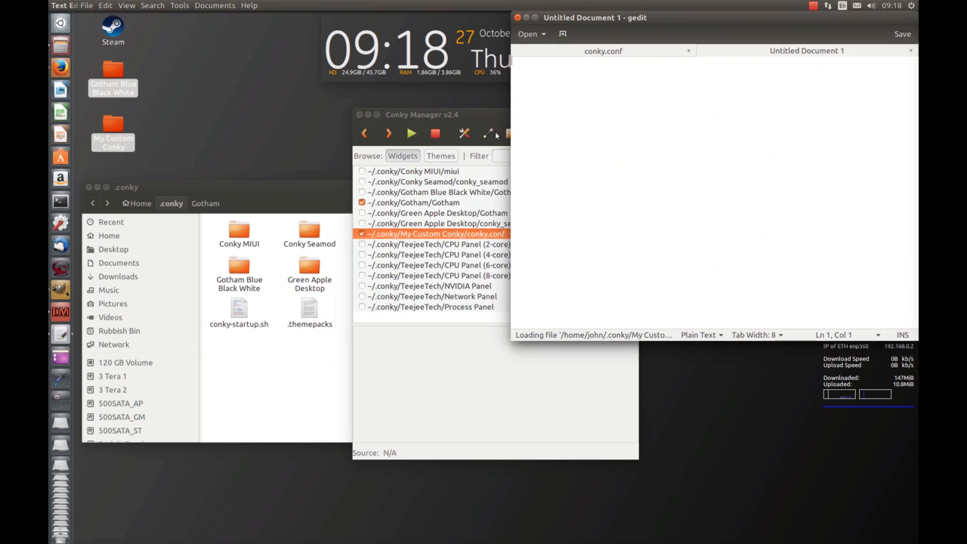
{"action": "left_click_drag", "start_coordinate": [695, 16], "coordinate": [353, 42]}
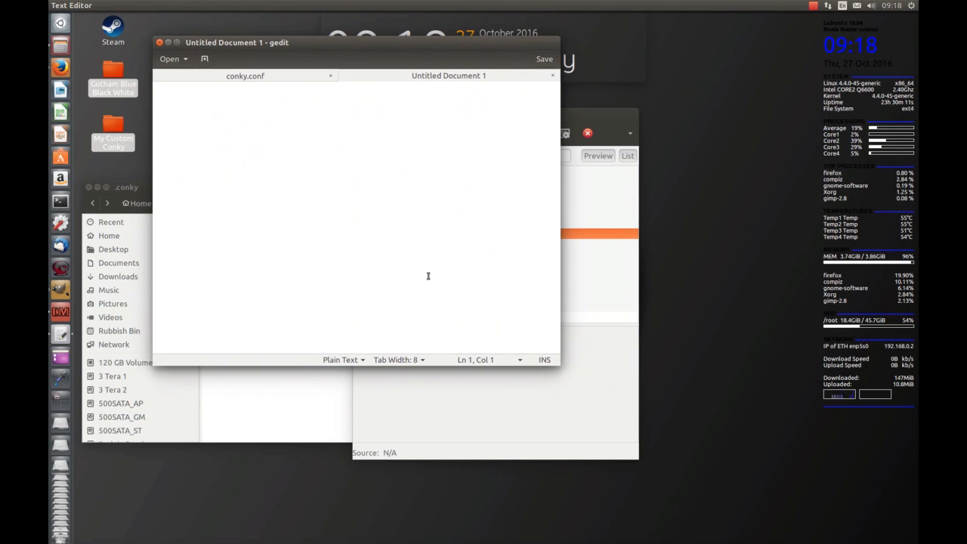
{"action": "left_click", "coordinate": [552, 75]}
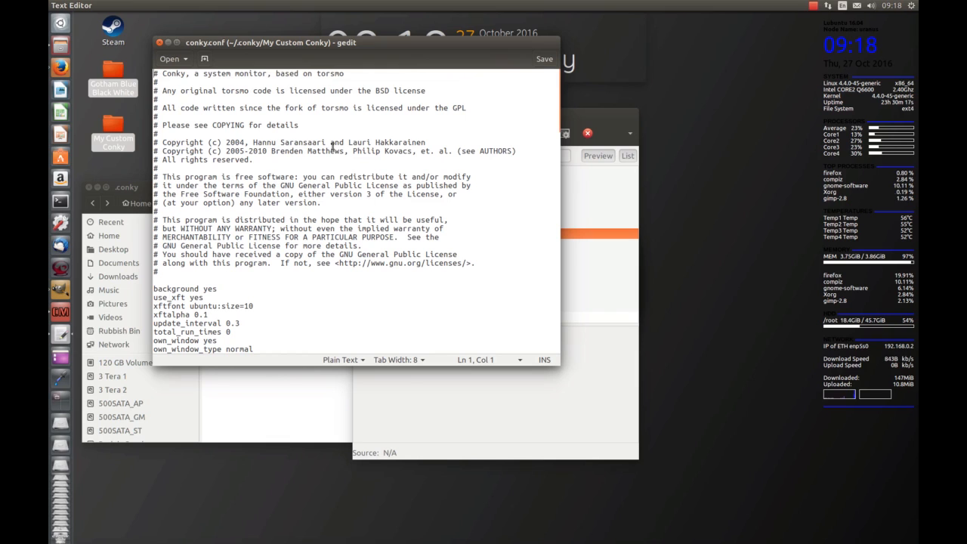
{"action": "left_click_drag", "start_coordinate": [472, 43], "coordinate": [438, 77]}
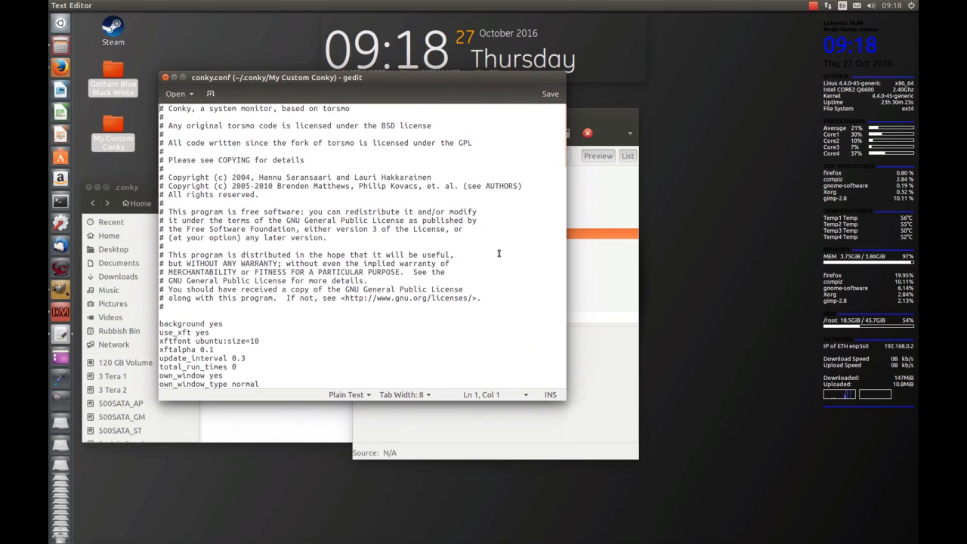
Step: Browse to the My Custom Conky folder in the file manager, open conky.conf with gedit and close the editor window
{"action": "left_click", "coordinate": [591, 118]}
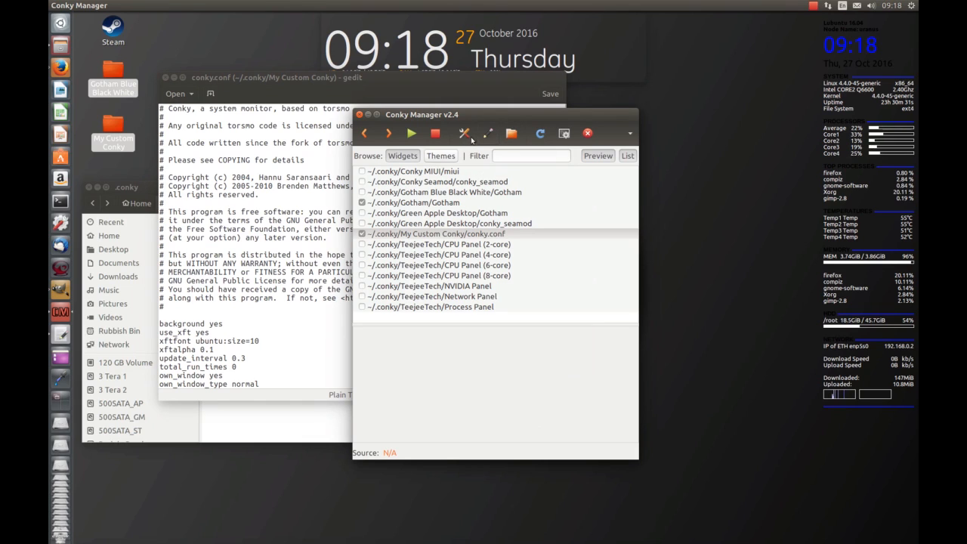
{"action": "left_click", "coordinate": [147, 192]}
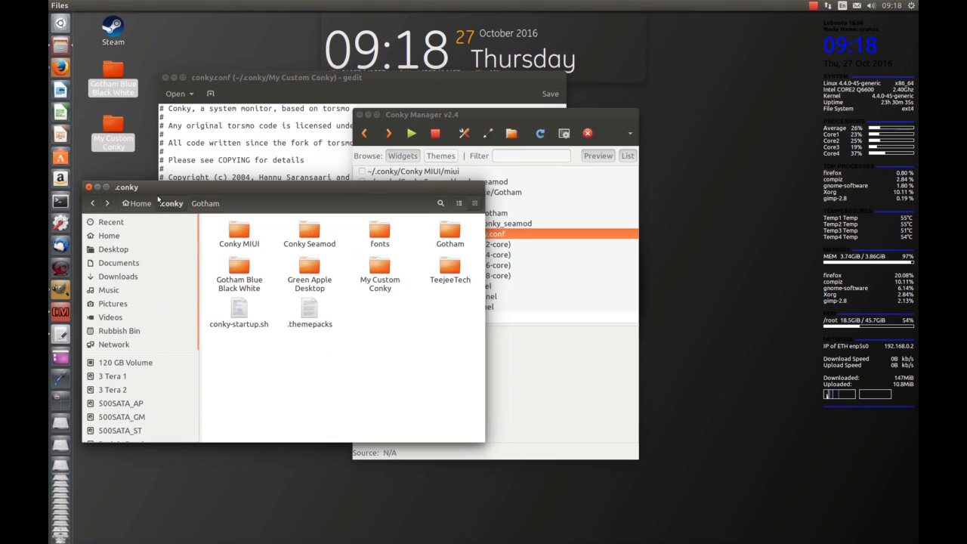
{"action": "double_click", "coordinate": [377, 272]}
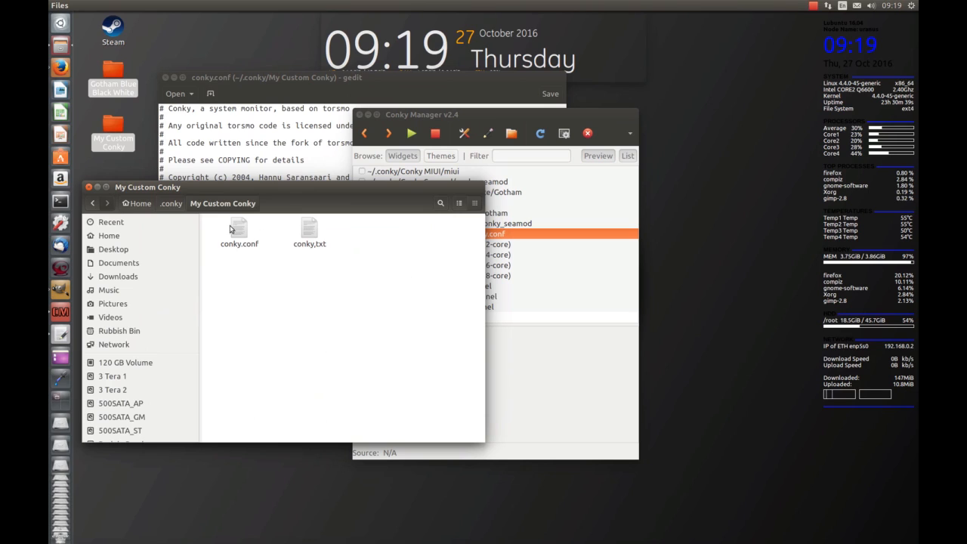
{"action": "right_click", "coordinate": [240, 236]}
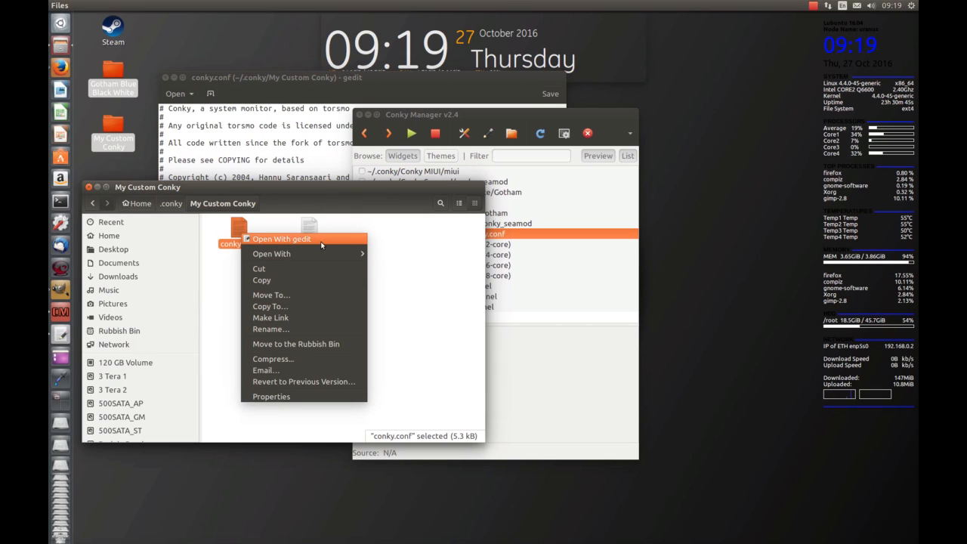
{"action": "mouse_move", "coordinate": [316, 254]}
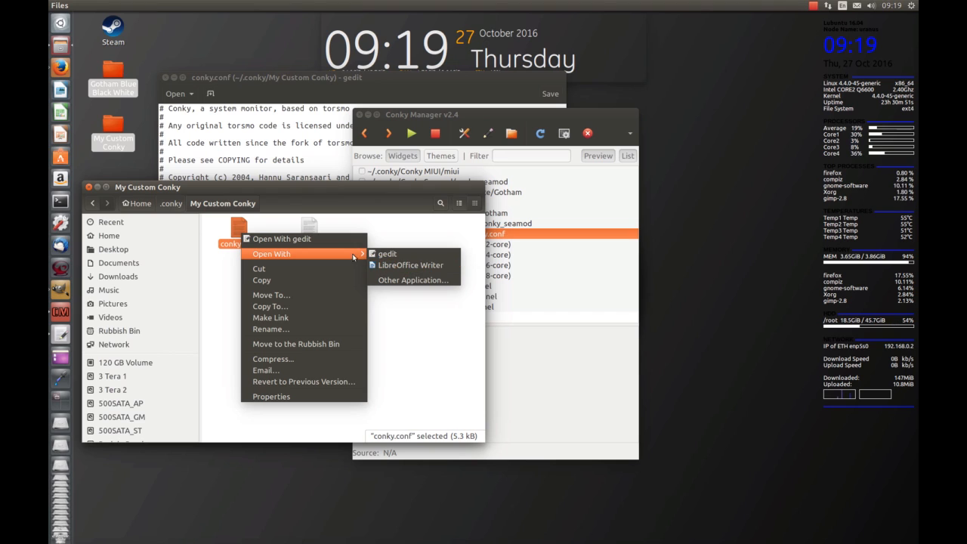
{"action": "left_click", "coordinate": [293, 241]}
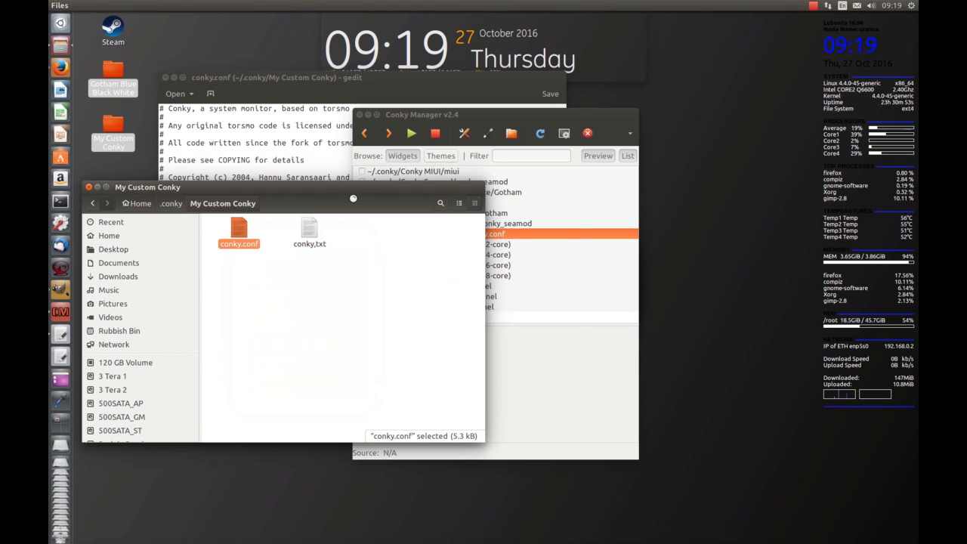
{"action": "left_click", "coordinate": [166, 78]}
Step: Reopen conky.conf from the My Custom Conky folder with gedit and close the file manager window
{"action": "left_click", "coordinate": [288, 262]}
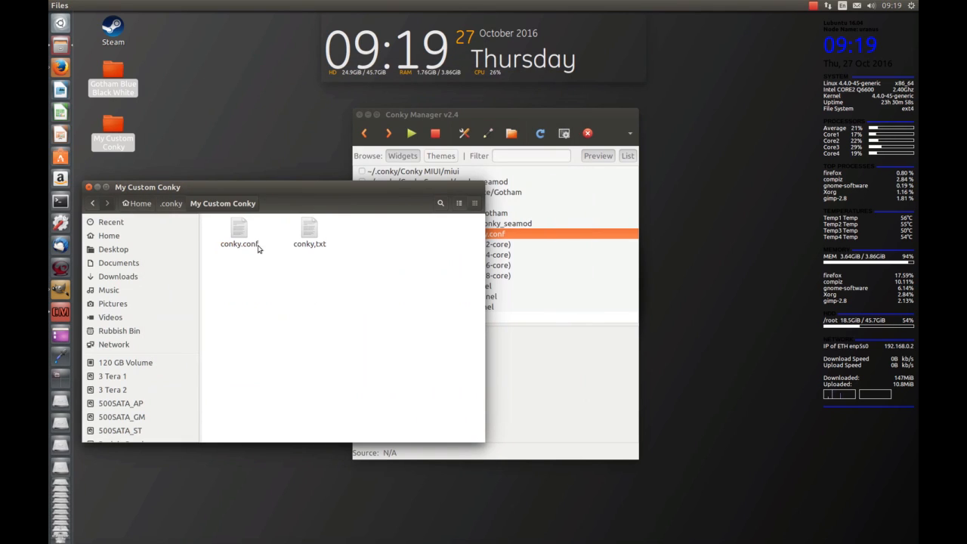
{"action": "right_click", "coordinate": [240, 228]}
{"action": "left_click", "coordinate": [257, 233]}
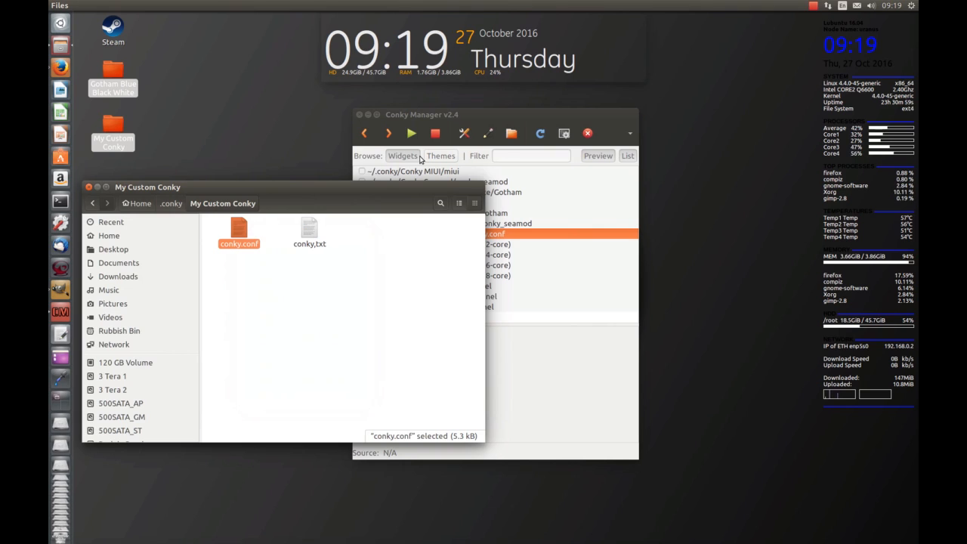
{"action": "left_click", "coordinate": [89, 187]}
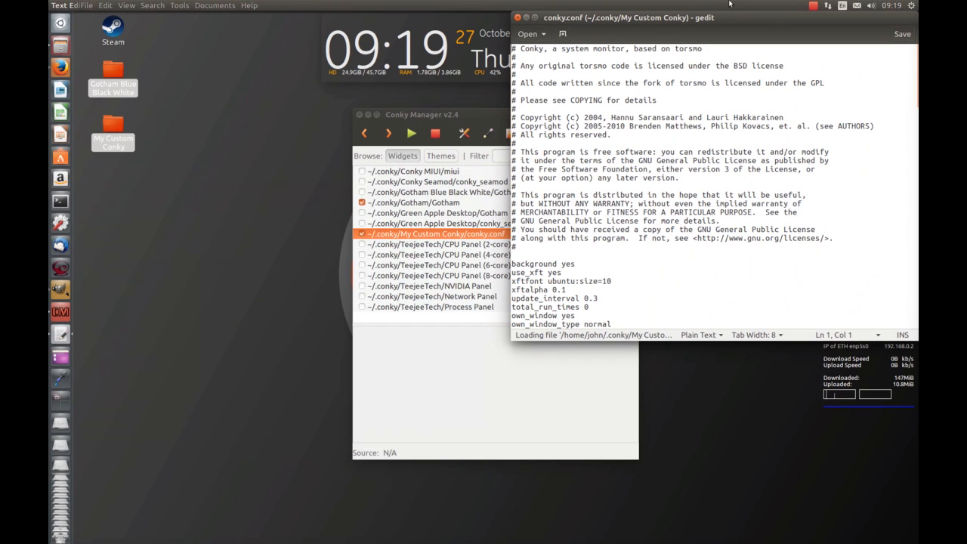
{"action": "left_click_drag", "start_coordinate": [734, 18], "coordinate": [396, 98]}
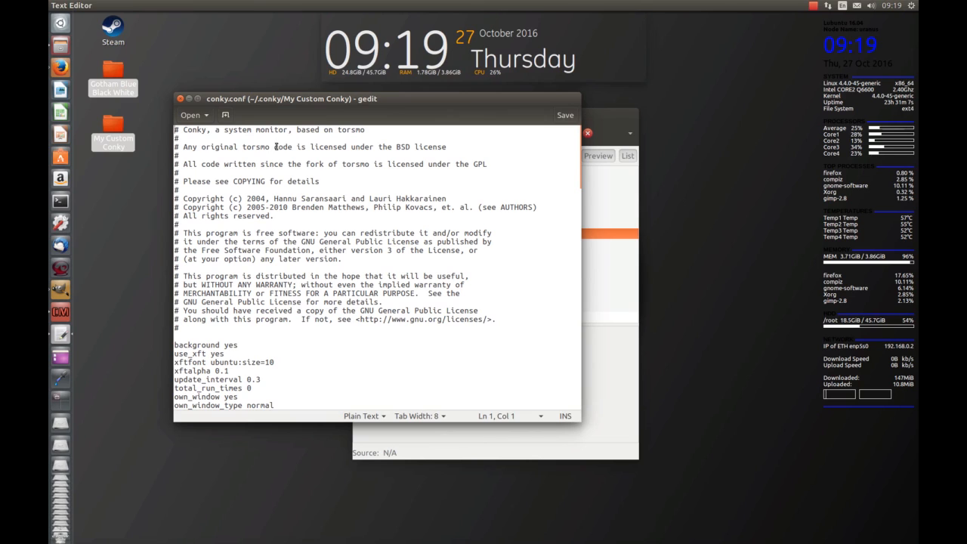
Step: Turn on the display of line numbers in the text editor's preferences
{"action": "left_click", "coordinate": [125, 5]}
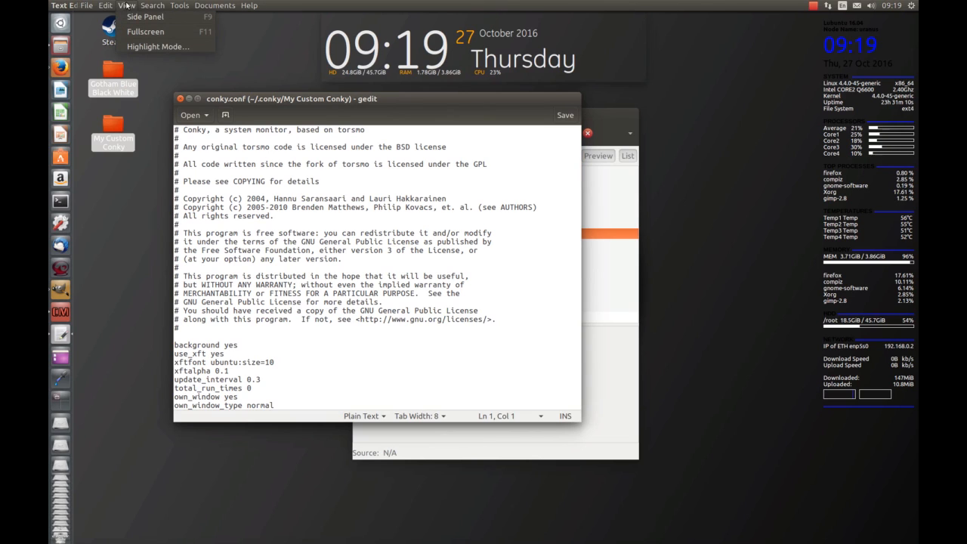
{"action": "mouse_move", "coordinate": [172, 4]}
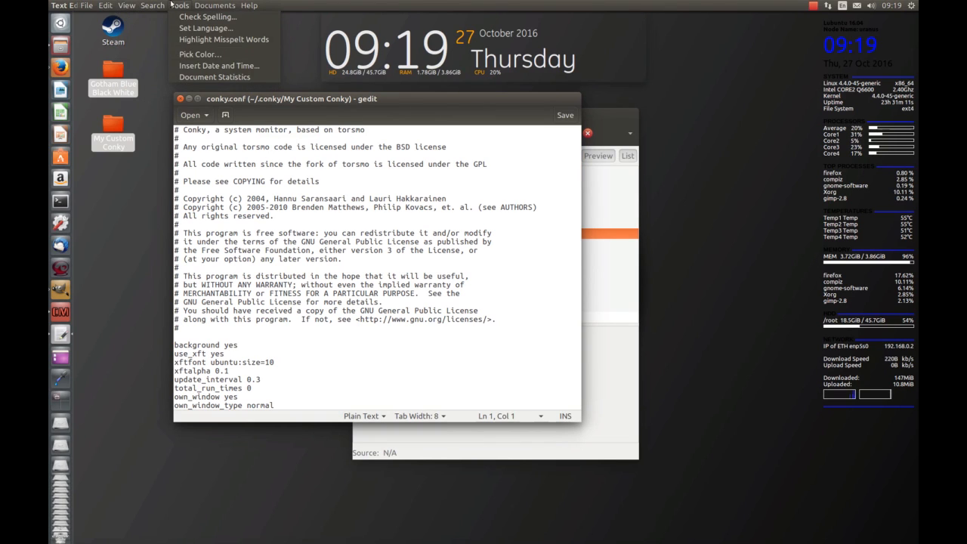
{"action": "left_click", "coordinate": [105, 6]}
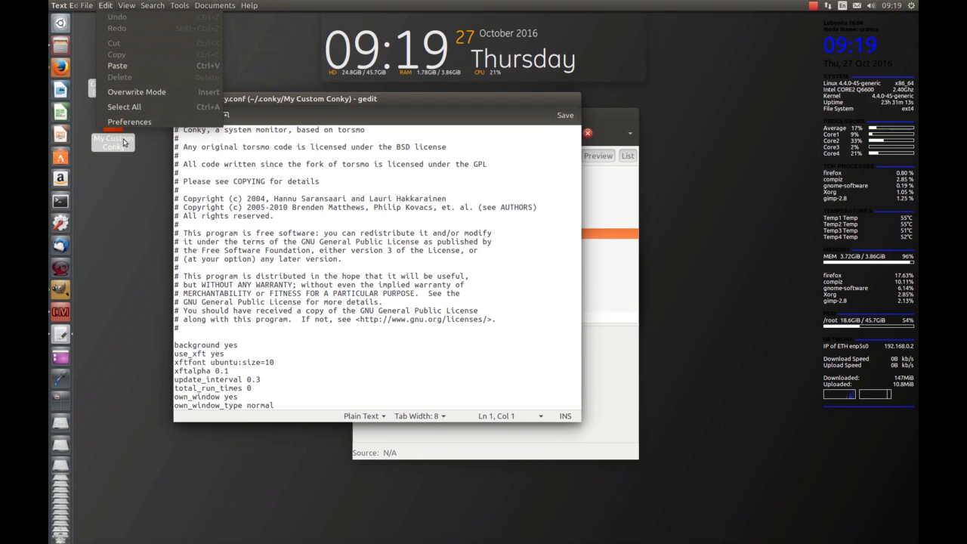
{"action": "left_click", "coordinate": [129, 121]}
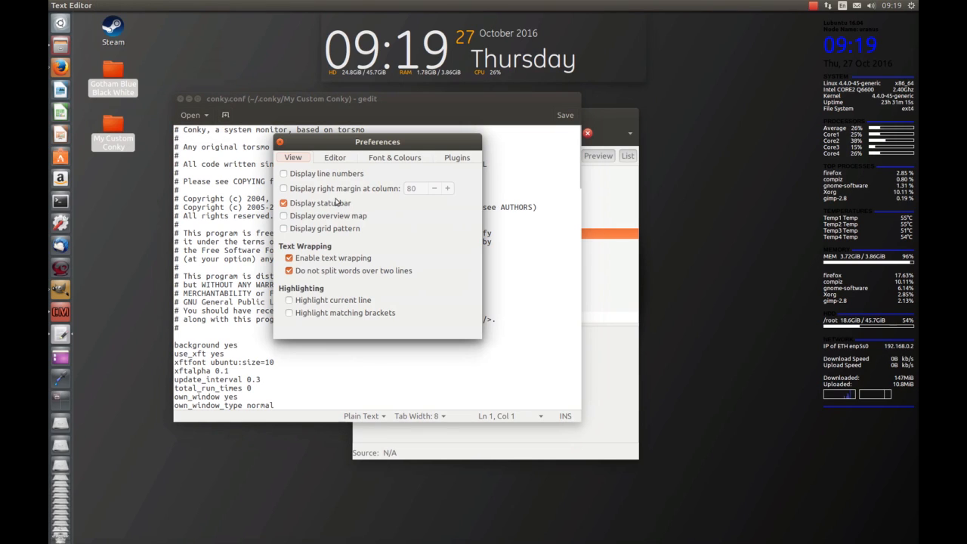
{"action": "left_click", "coordinate": [287, 175]}
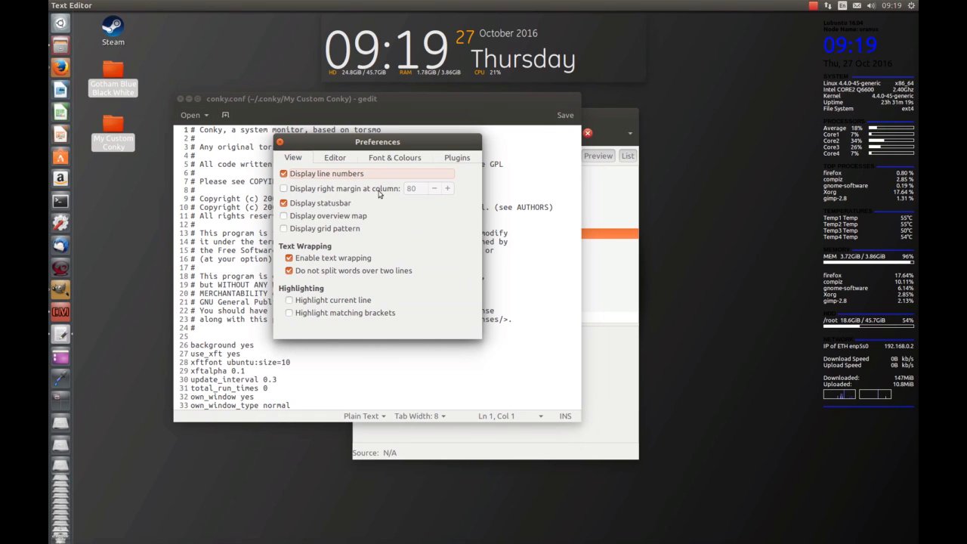
{"action": "left_click", "coordinate": [279, 141]}
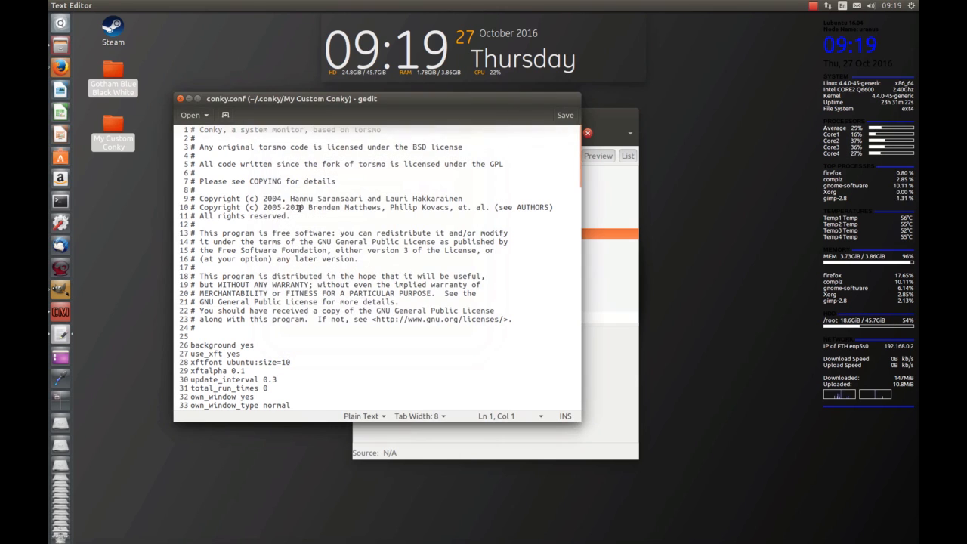
Step: Look over conky.conf from the licence comments at the start down to the configuration settings
{"action": "scroll", "coordinate": [298, 206], "scroll_direction": "down", "scroll_amount": 6}
{"action": "scroll", "coordinate": [339, 220], "scroll_direction": "down", "scroll_amount": 11}
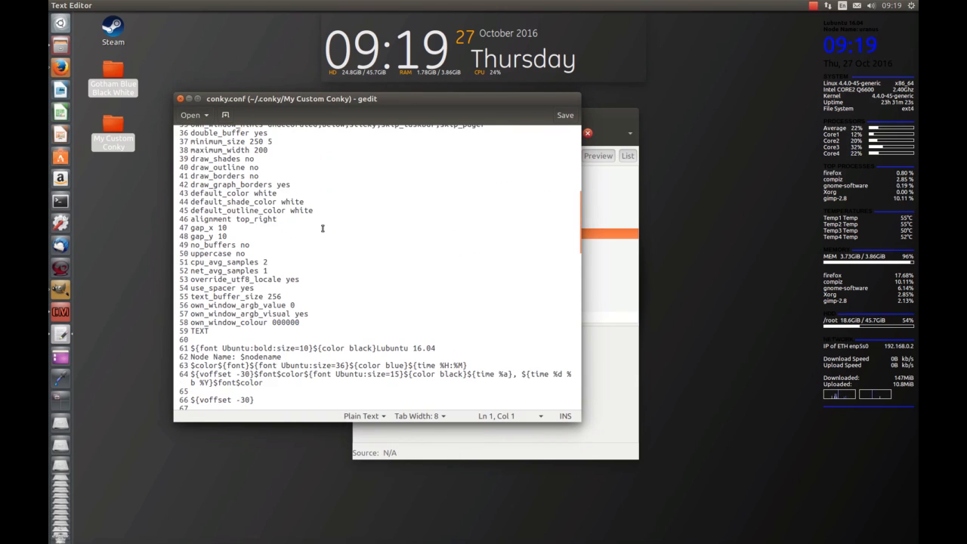
{"action": "scroll", "coordinate": [217, 311], "scroll_direction": "up", "scroll_amount": 20}
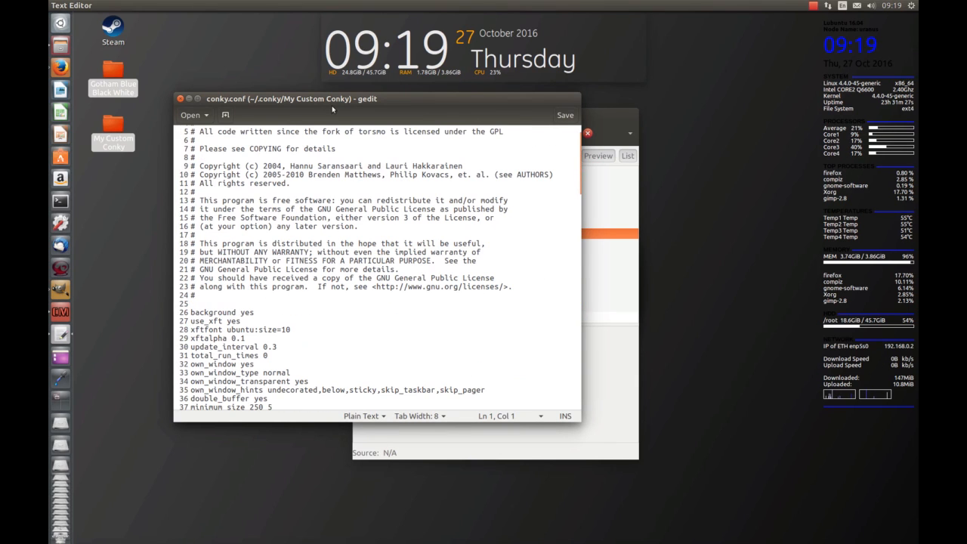
{"action": "left_click_drag", "start_coordinate": [383, 99], "coordinate": [376, 101]}
{"action": "scroll", "coordinate": [372, 173], "scroll_direction": "up", "scroll_amount": 2}
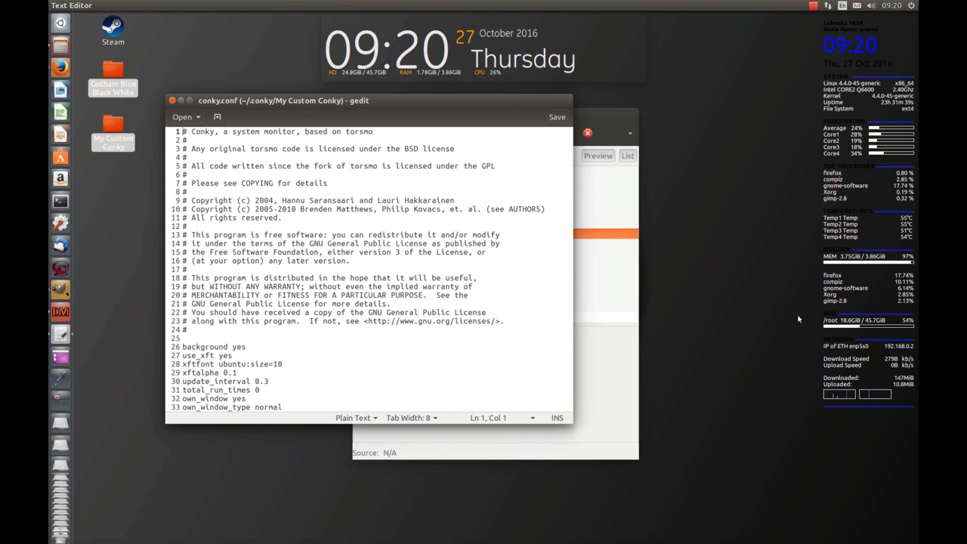
{"action": "left_click", "coordinate": [240, 149]}
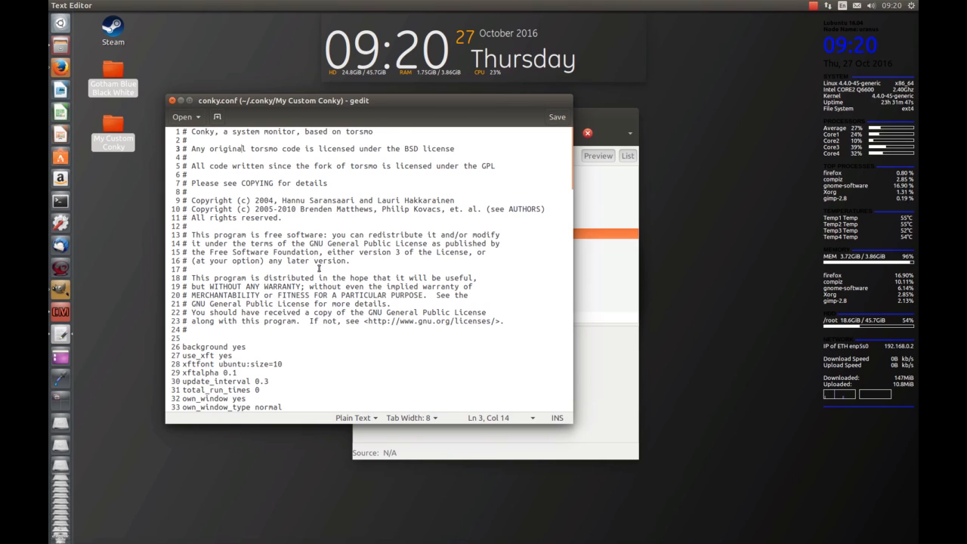
{"action": "scroll", "coordinate": [325, 268], "scroll_direction": "down", "scroll_amount": 4}
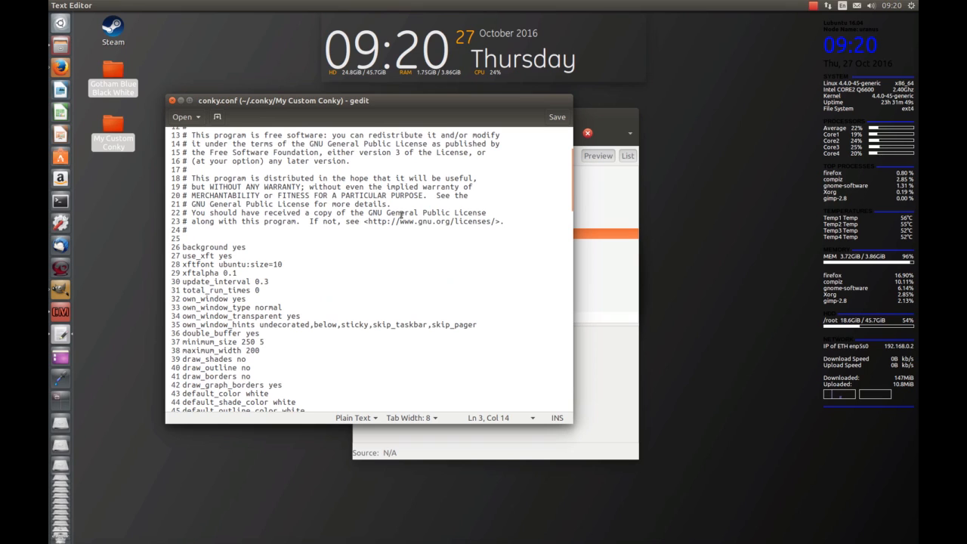
{"action": "scroll", "coordinate": [349, 284], "scroll_direction": "down", "scroll_amount": 2}
{"action": "scroll", "coordinate": [342, 281], "scroll_direction": "down", "scroll_amount": 2}
{"action": "scroll", "coordinate": [337, 281], "scroll_direction": "up", "scroll_amount": 2}
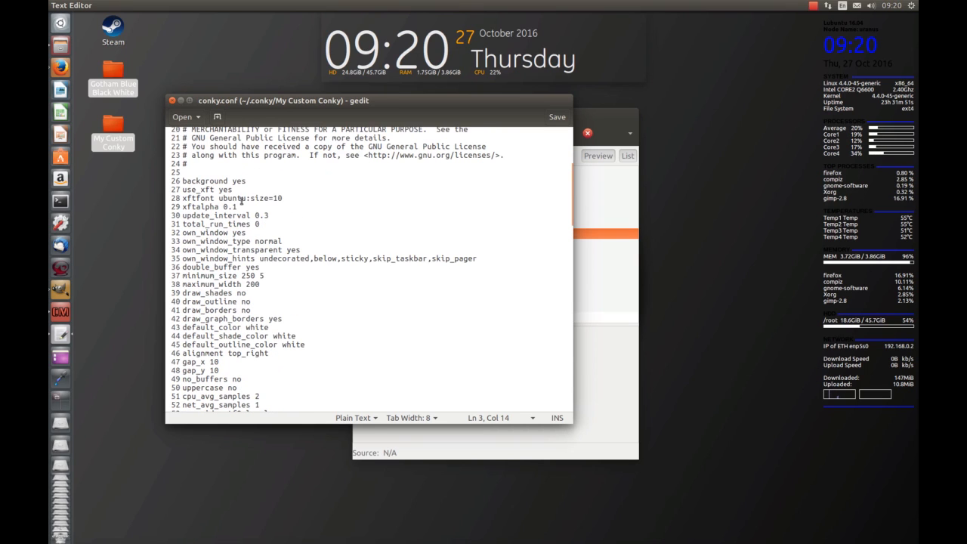
Step: Examine the Conky settings block between the background setting on line 26 and the TEXT marker on line 59
{"action": "left_click", "coordinate": [238, 172]}
{"action": "scroll", "coordinate": [285, 190], "scroll_direction": "down", "scroll_amount": 2}
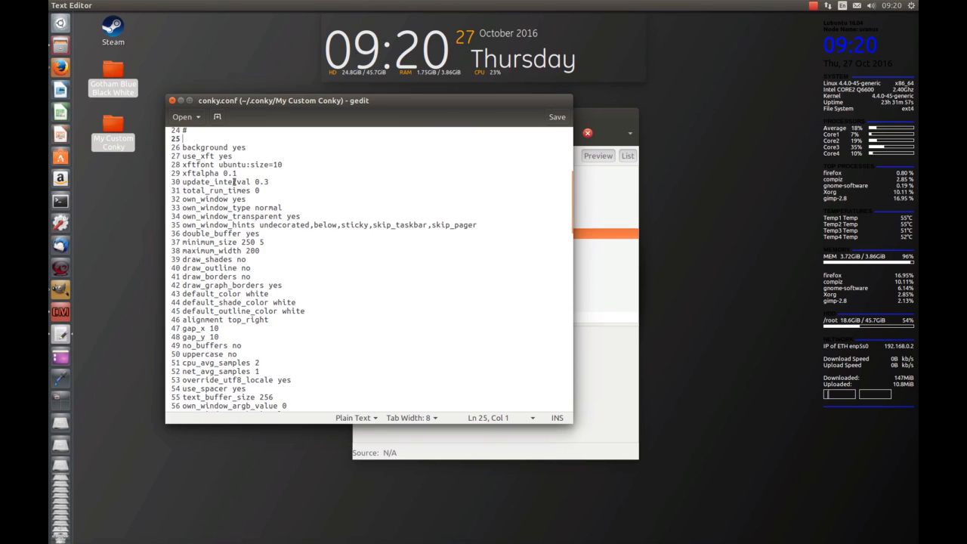
{"action": "scroll", "coordinate": [235, 184], "scroll_direction": "down", "scroll_amount": 4}
{"action": "scroll", "coordinate": [238, 218], "scroll_direction": "up", "scroll_amount": 3}
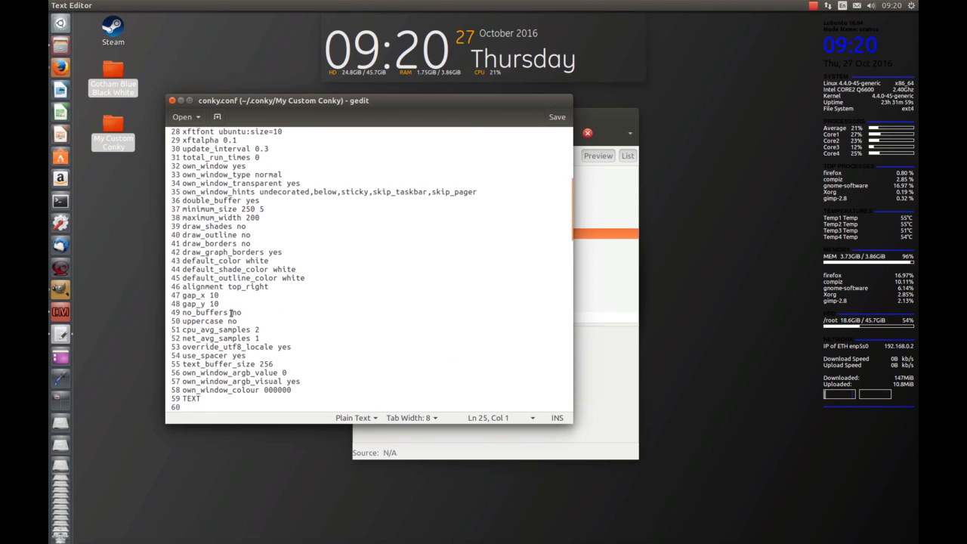
{"action": "left_click", "coordinate": [202, 399]}
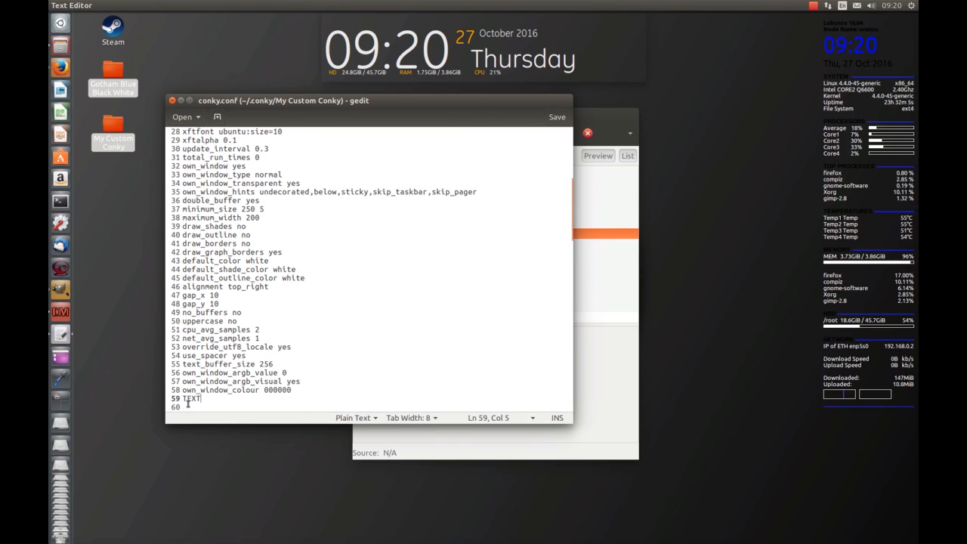
{"action": "left_click_drag", "start_coordinate": [301, 390], "coordinate": [260, 406]}
{"action": "scroll", "coordinate": [207, 188], "scroll_direction": "up", "scroll_amount": 3}
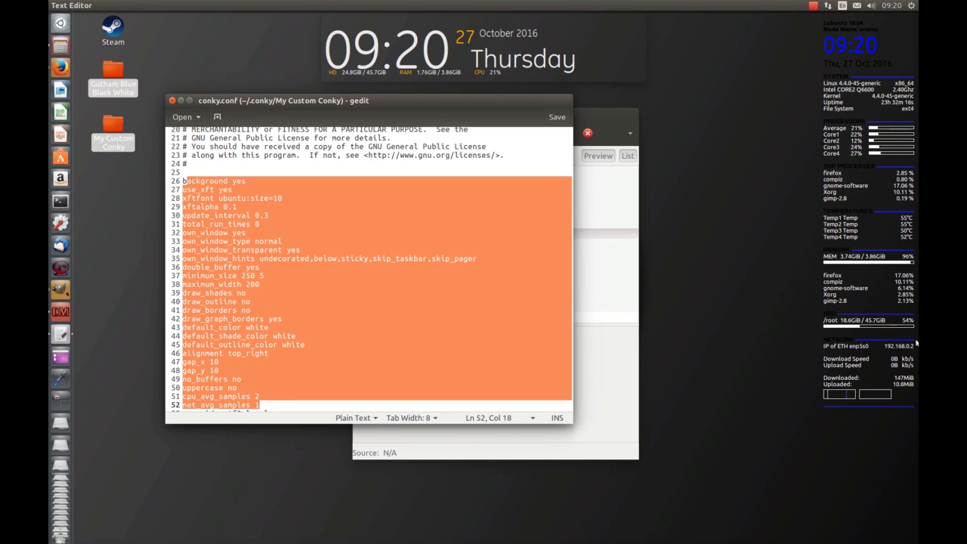
{"action": "left_click", "coordinate": [476, 241]}
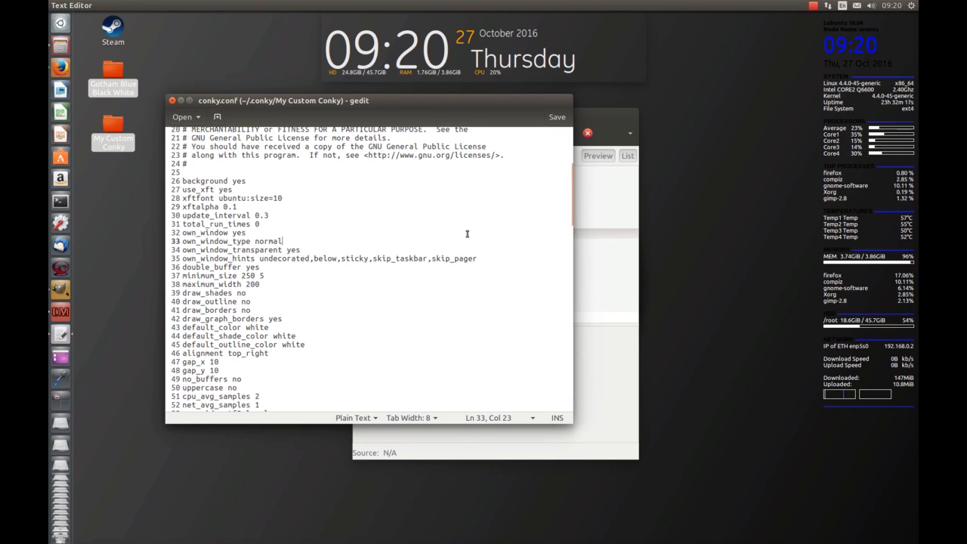
{"action": "left_click", "coordinate": [339, 207]}
{"action": "scroll", "coordinate": [339, 209], "scroll_direction": "down", "scroll_amount": 2}
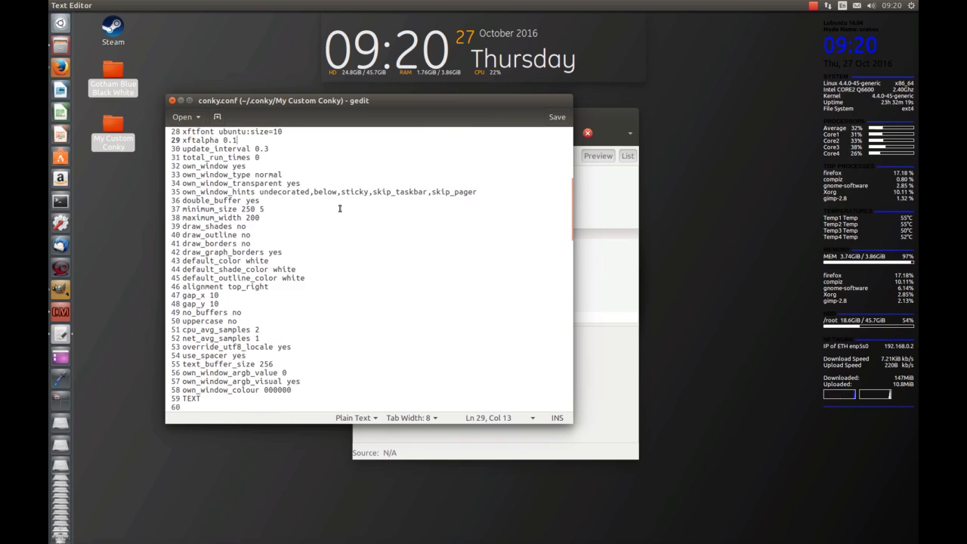
{"action": "scroll", "coordinate": [339, 209], "scroll_direction": "up", "scroll_amount": 1}
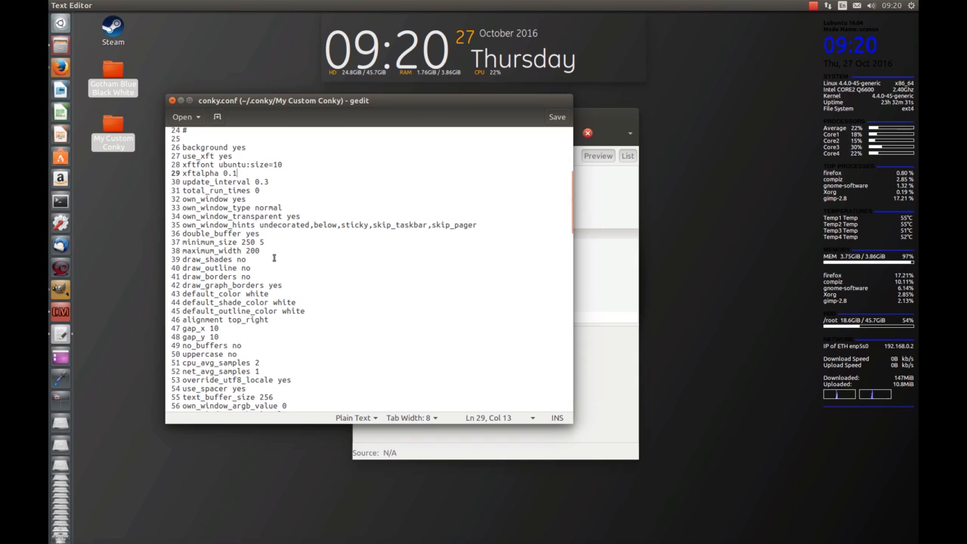
{"action": "scroll", "coordinate": [274, 259], "scroll_direction": "down", "scroll_amount": 2}
{"action": "scroll", "coordinate": [275, 237], "scroll_direction": "up", "scroll_amount": 2}
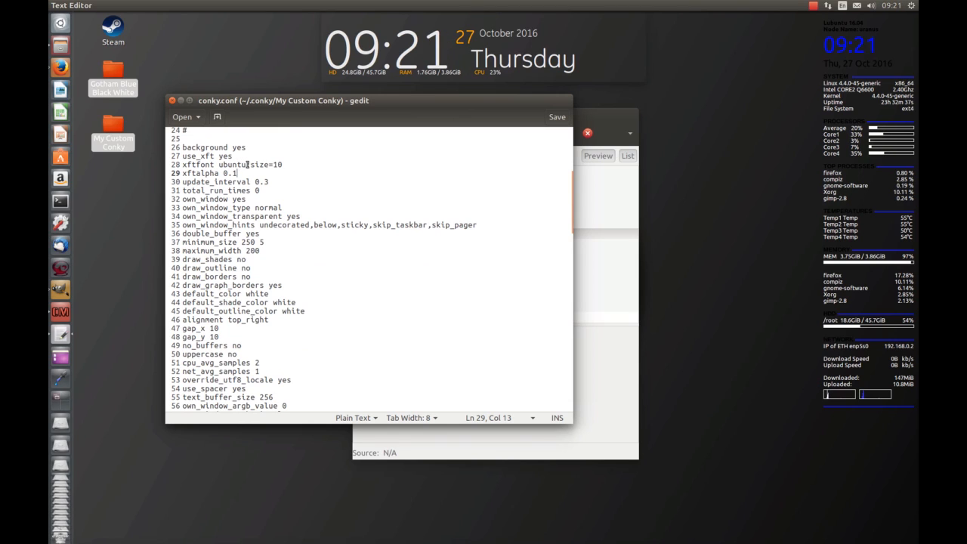
Step: Examine the xftfont setting on line 28 and the font and colour codes in the section below TEXT
{"action": "left_click", "coordinate": [282, 164]}
{"action": "left_click", "coordinate": [229, 165]}
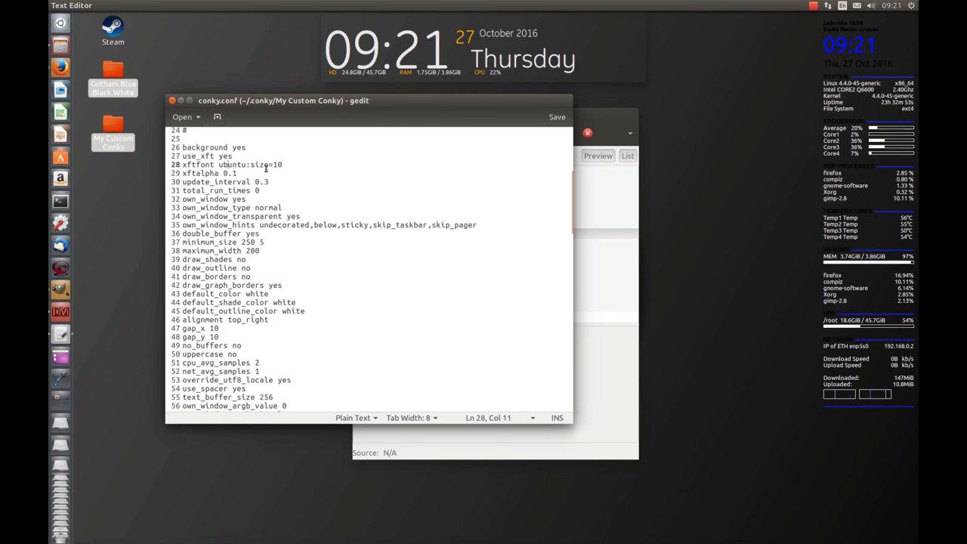
{"action": "scroll", "coordinate": [271, 172], "scroll_direction": "down", "scroll_amount": 12}
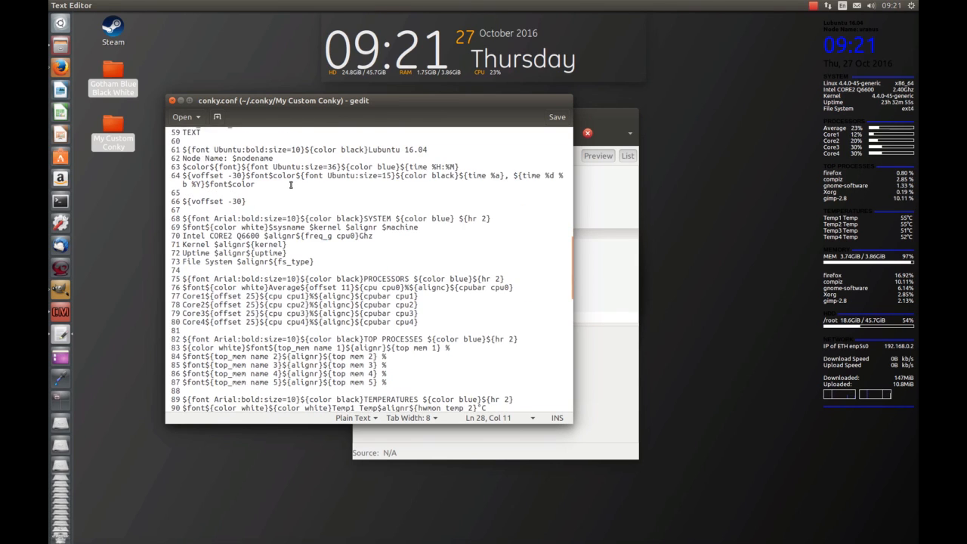
{"action": "scroll", "coordinate": [227, 226], "scroll_direction": "up", "scroll_amount": 4}
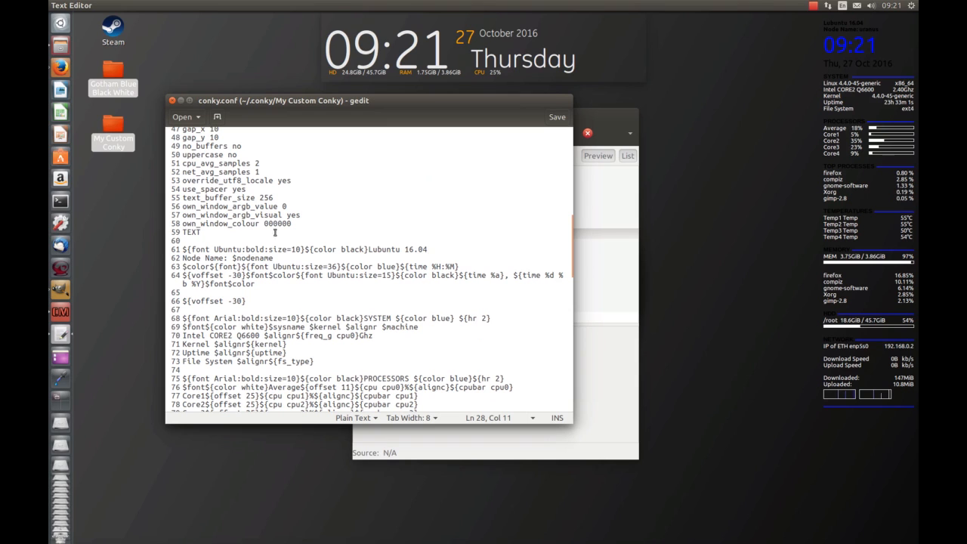
{"action": "scroll", "coordinate": [331, 222], "scroll_direction": "up", "scroll_amount": 9}
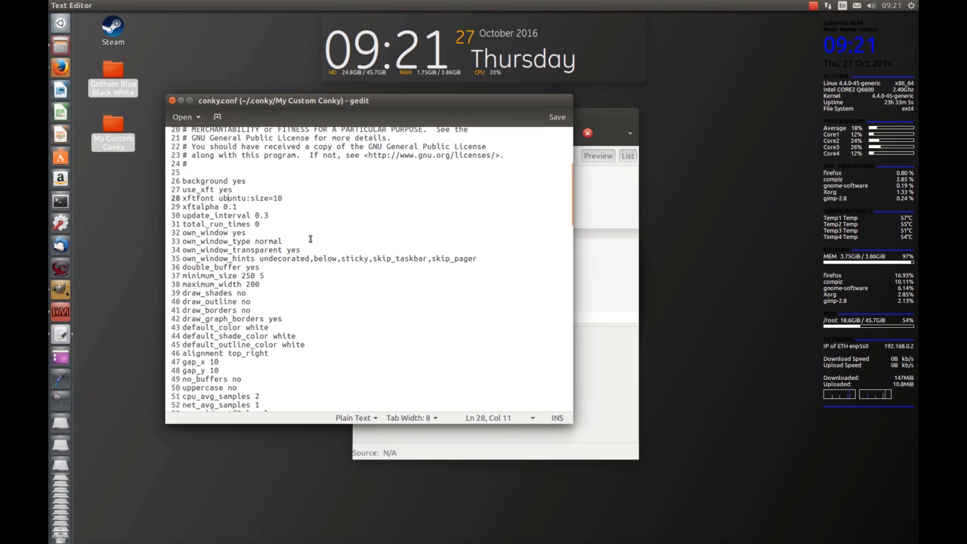
{"action": "scroll", "coordinate": [330, 252], "scroll_direction": "up", "scroll_amount": 4}
{"action": "scroll", "coordinate": [320, 252], "scroll_direction": "down", "scroll_amount": 2}
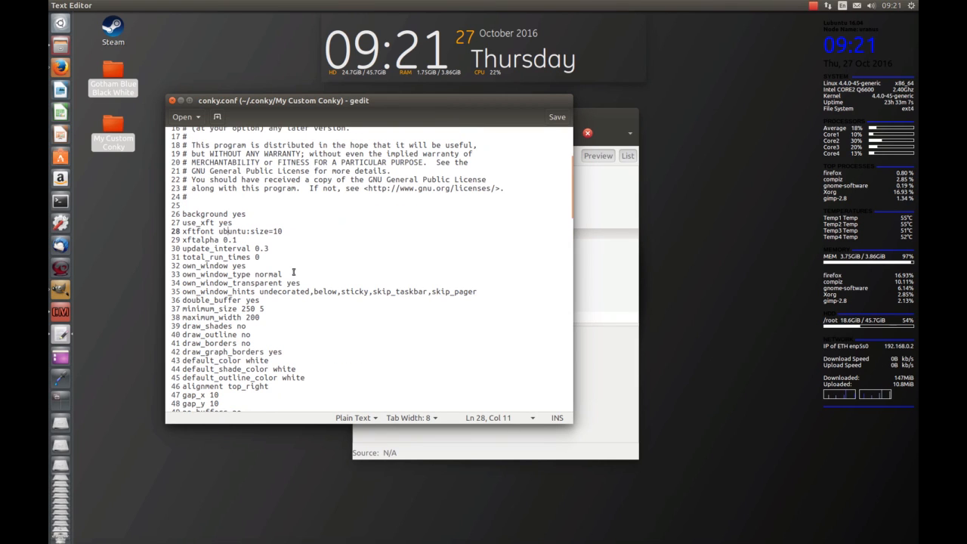
Step: Switch to Conky Manager, view the Location and Size settings of the My Custom Conky widget in the widget editor, and close it
{"action": "scroll", "coordinate": [305, 253], "scroll_direction": "down", "scroll_amount": 1}
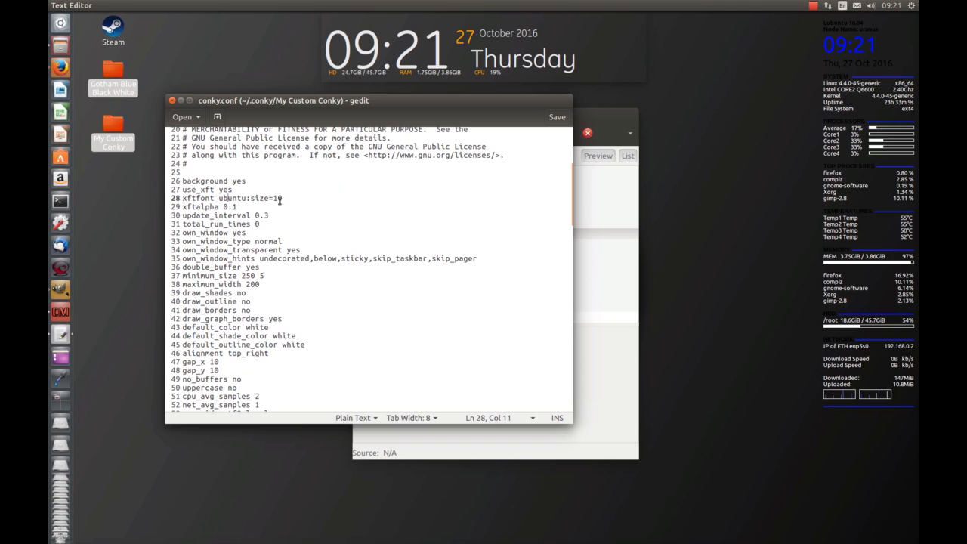
{"action": "scroll", "coordinate": [315, 203], "scroll_direction": "down", "scroll_amount": 1}
{"action": "scroll", "coordinate": [315, 203], "scroll_direction": "down", "scroll_amount": 1}
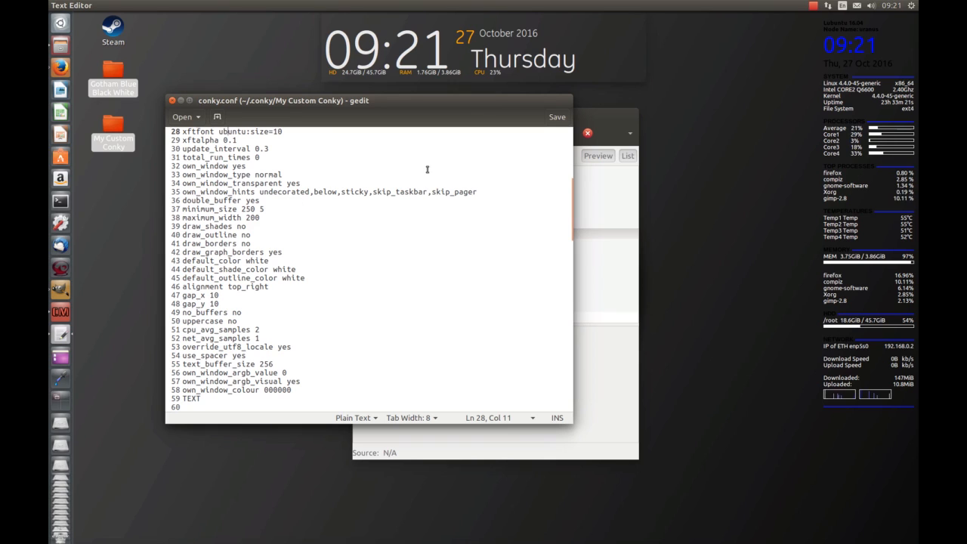
{"action": "left_click", "coordinate": [590, 117]}
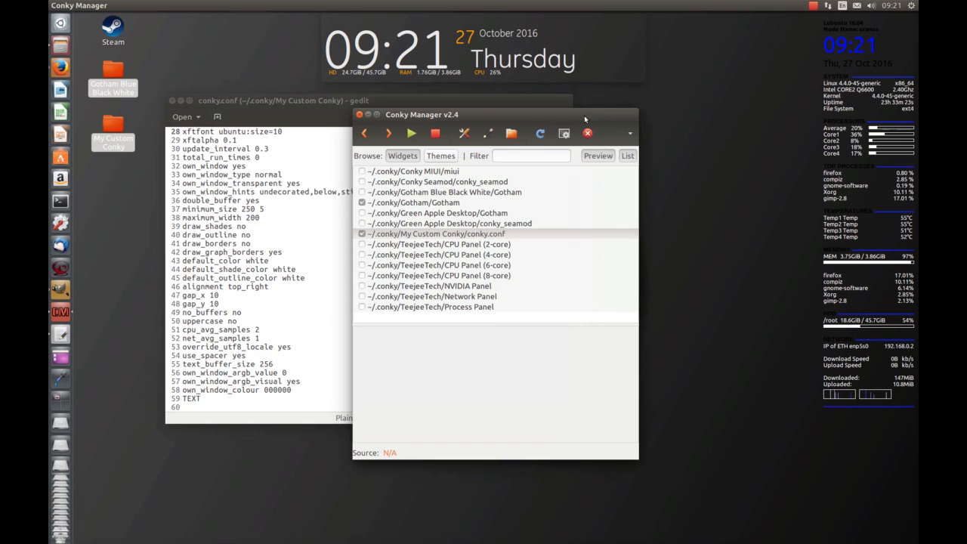
{"action": "left_click", "coordinate": [463, 133]}
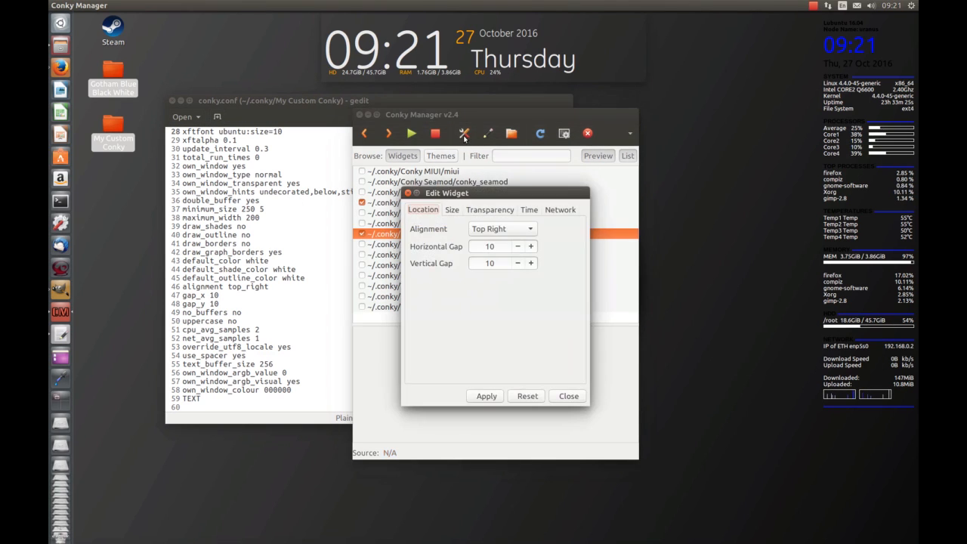
{"action": "left_click", "coordinate": [452, 210]}
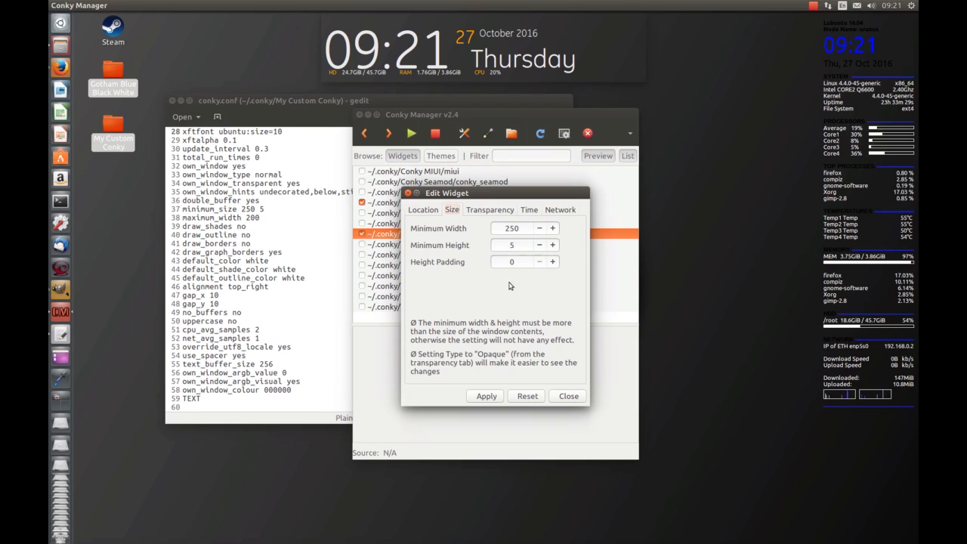
{"action": "left_click", "coordinate": [567, 396]}
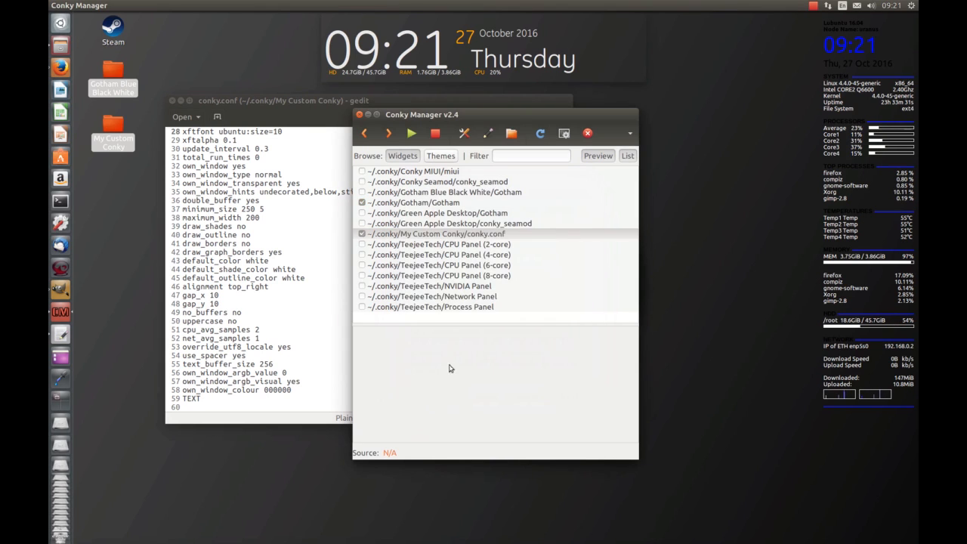
Step: Return to conky.conf in gedit and highlight the settings block from xftfont on line 28 to own_window_colour on line 58, clearing the selection when done
{"action": "left_click", "coordinate": [289, 100]}
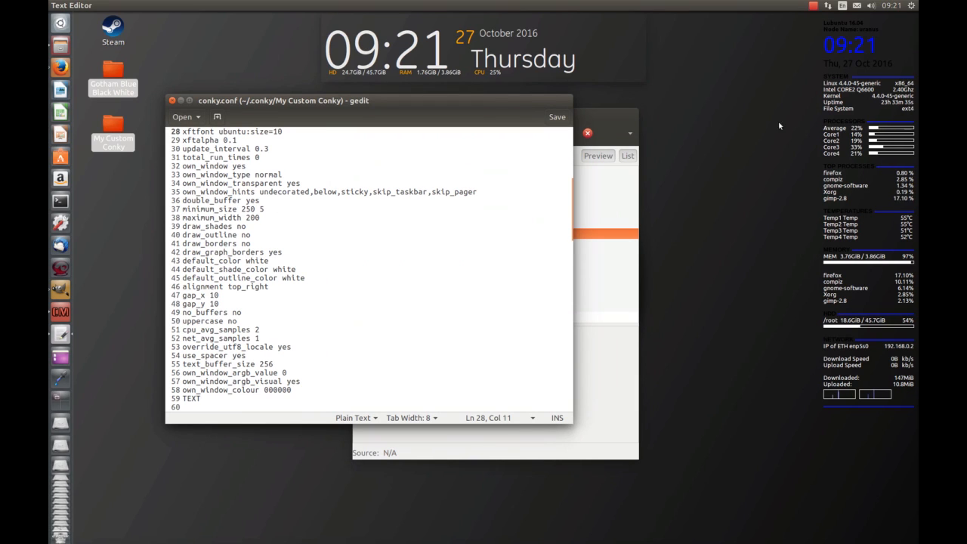
{"action": "scroll", "coordinate": [328, 227], "scroll_direction": "down", "scroll_amount": 2}
{"action": "scroll", "coordinate": [329, 227], "scroll_direction": "down", "scroll_amount": 6}
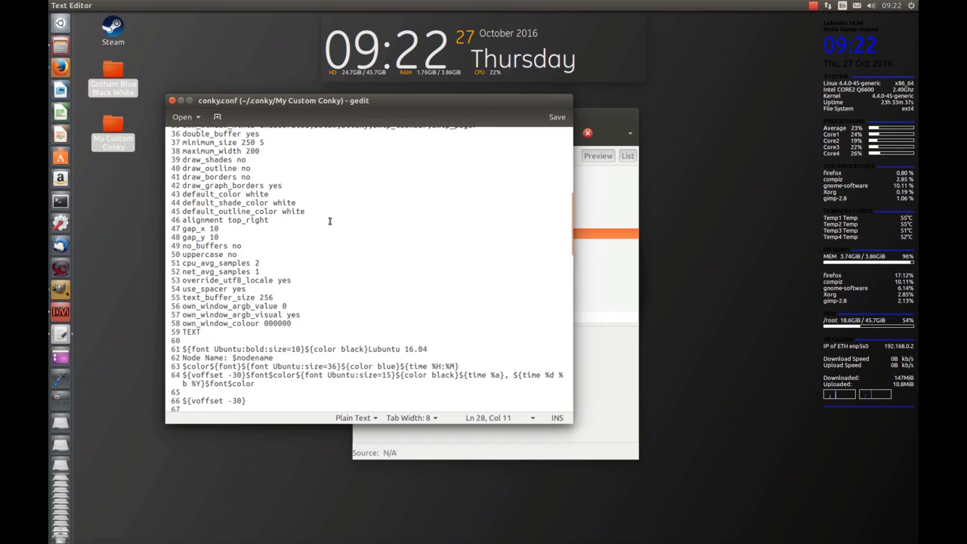
{"action": "scroll", "coordinate": [327, 220], "scroll_direction": "up", "scroll_amount": 3}
{"action": "scroll", "coordinate": [327, 219], "scroll_direction": "up", "scroll_amount": 4}
{"action": "left_click_drag", "start_coordinate": [303, 389], "coordinate": [183, 131]}
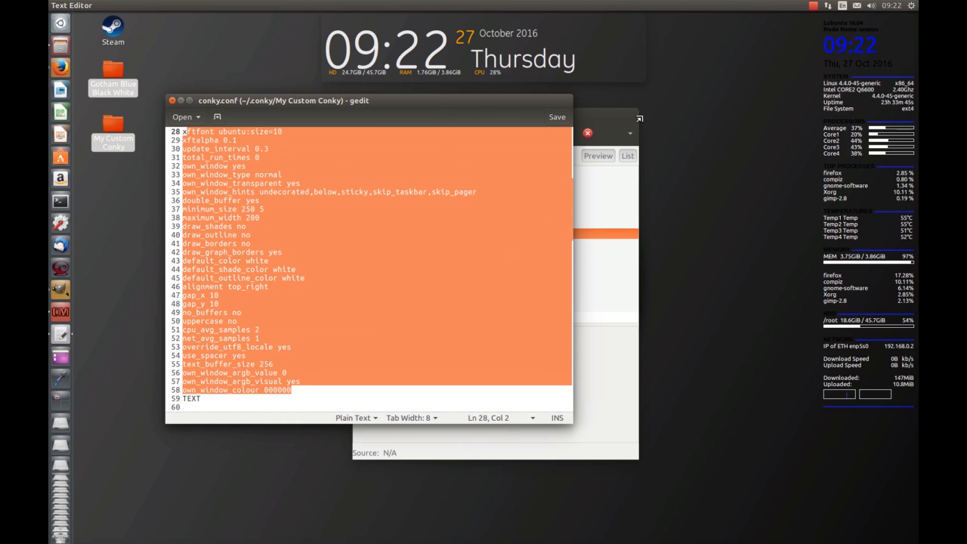
{"action": "left_click", "coordinate": [415, 270]}
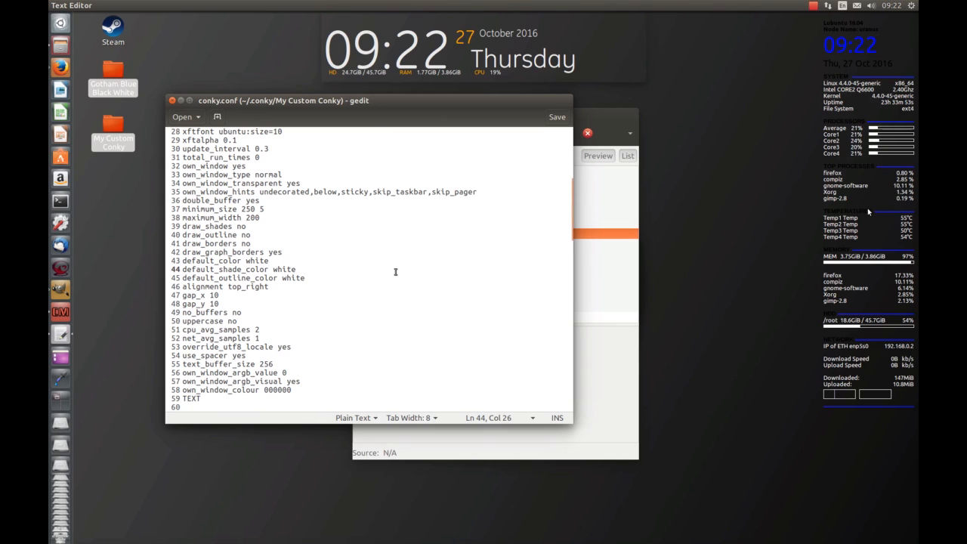
Step: Examine the display code below the TEXT marker in conky.conf, from the title line to the PROCESSORS section
{"action": "scroll", "coordinate": [395, 272], "scroll_direction": "down", "scroll_amount": 2}
{"action": "left_click", "coordinate": [410, 302]}
{"action": "scroll", "coordinate": [411, 300], "scroll_direction": "down", "scroll_amount": 4}
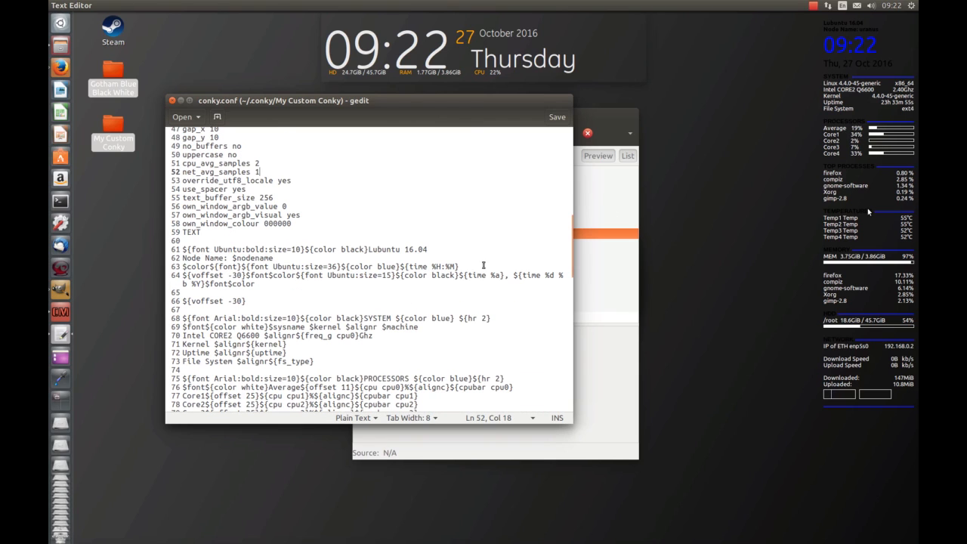